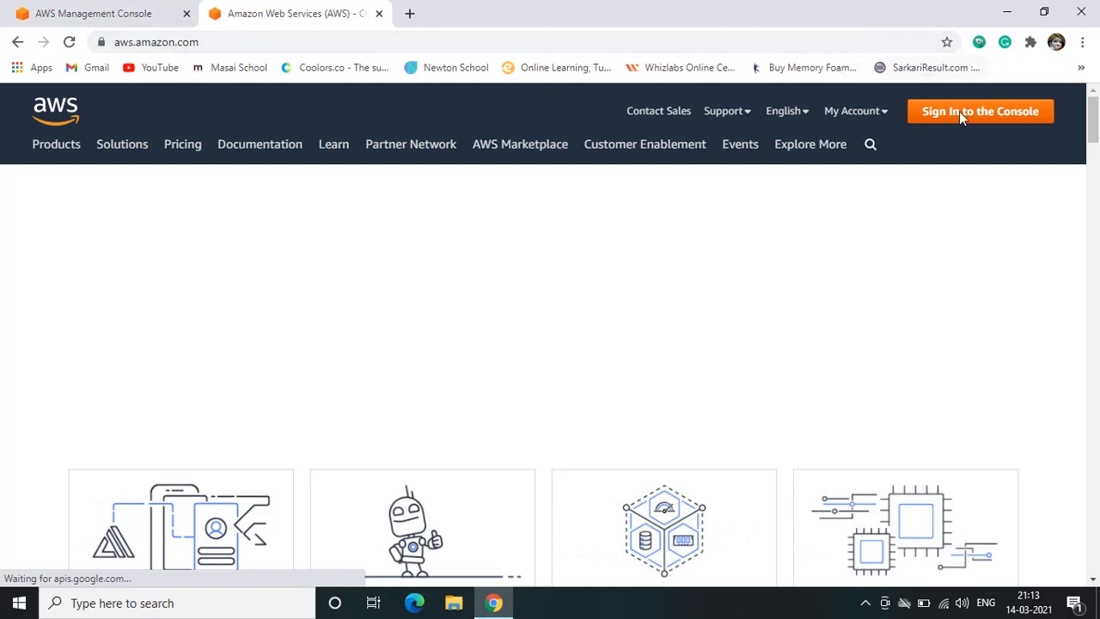
# Close the extra AWS home page and open the EC2 service by searching the console for "ec2"
pyautogui.click(976, 112)
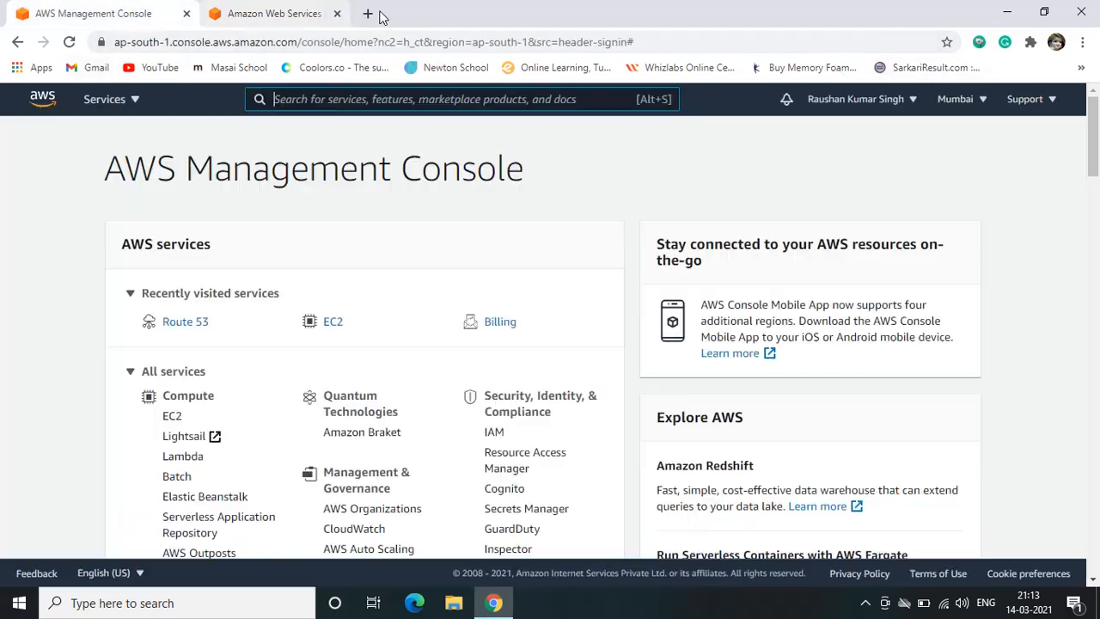
pyautogui.click(338, 14)
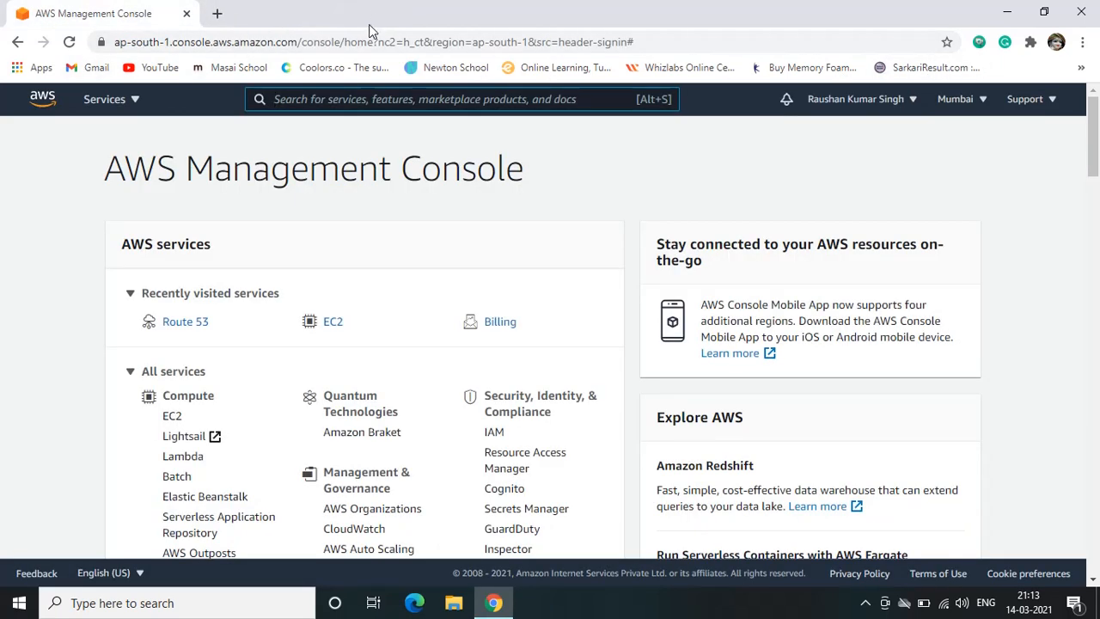
pyautogui.scroll(-2, 254, 330)
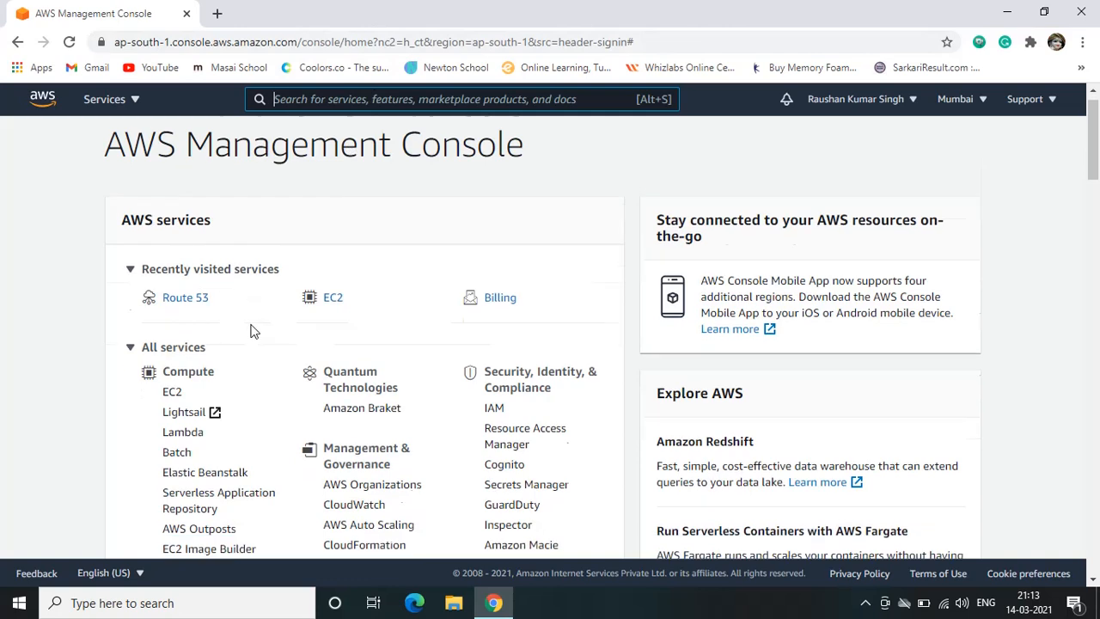
pyautogui.click(332, 98)
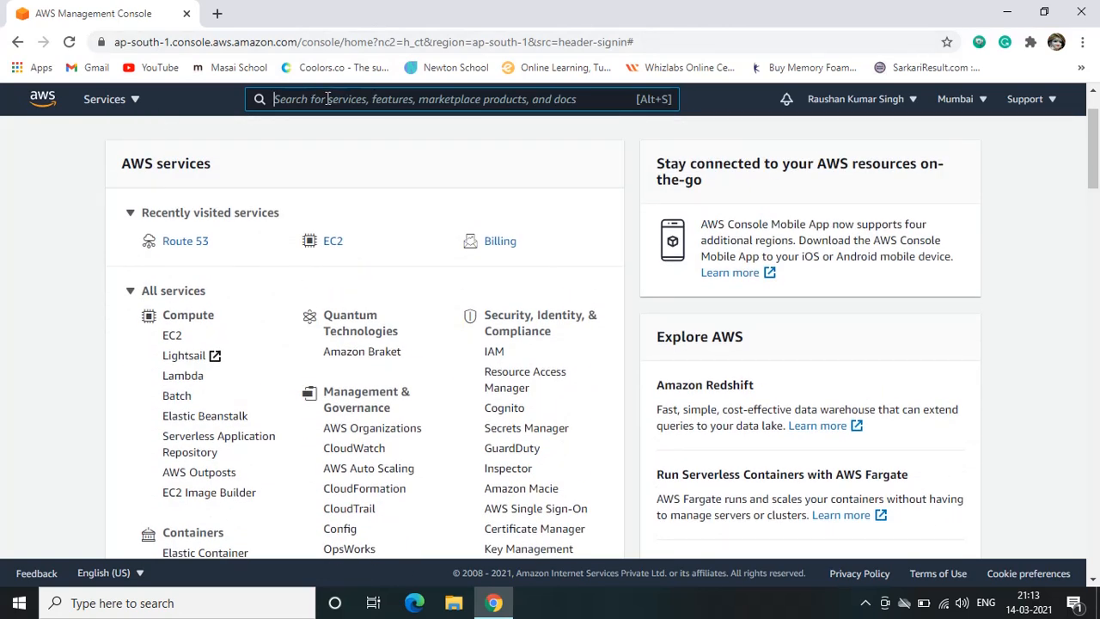
pyautogui.write('ec2')
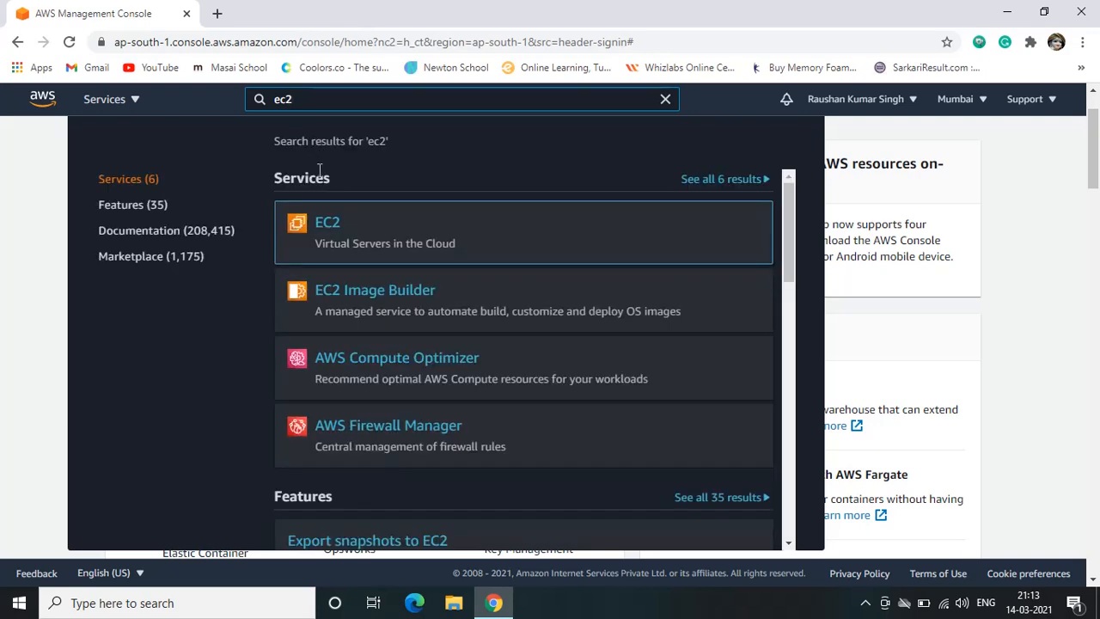
pyautogui.click(329, 225)
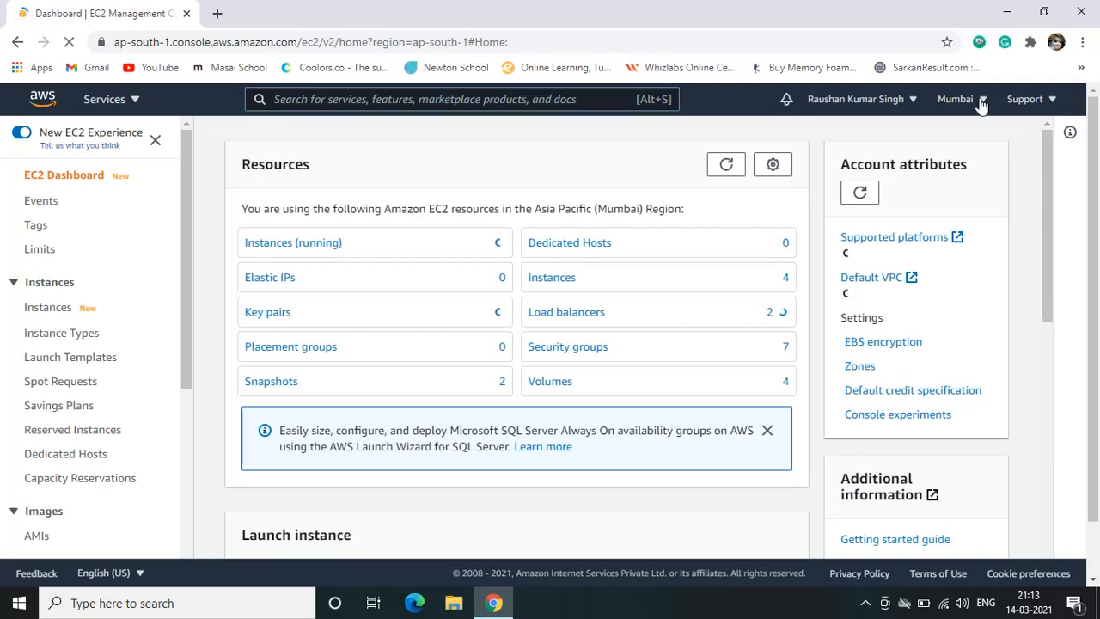
# Check the list of available regions and start launching a new instance from the EC2 Instances list
pyautogui.click(981, 100)
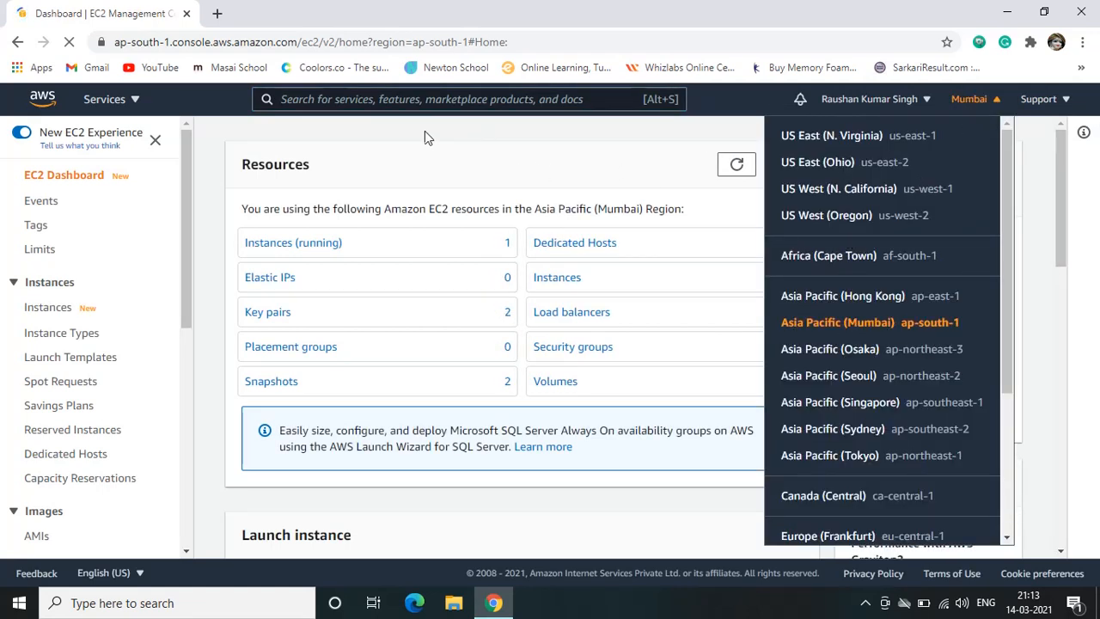
pyautogui.click(420, 169)
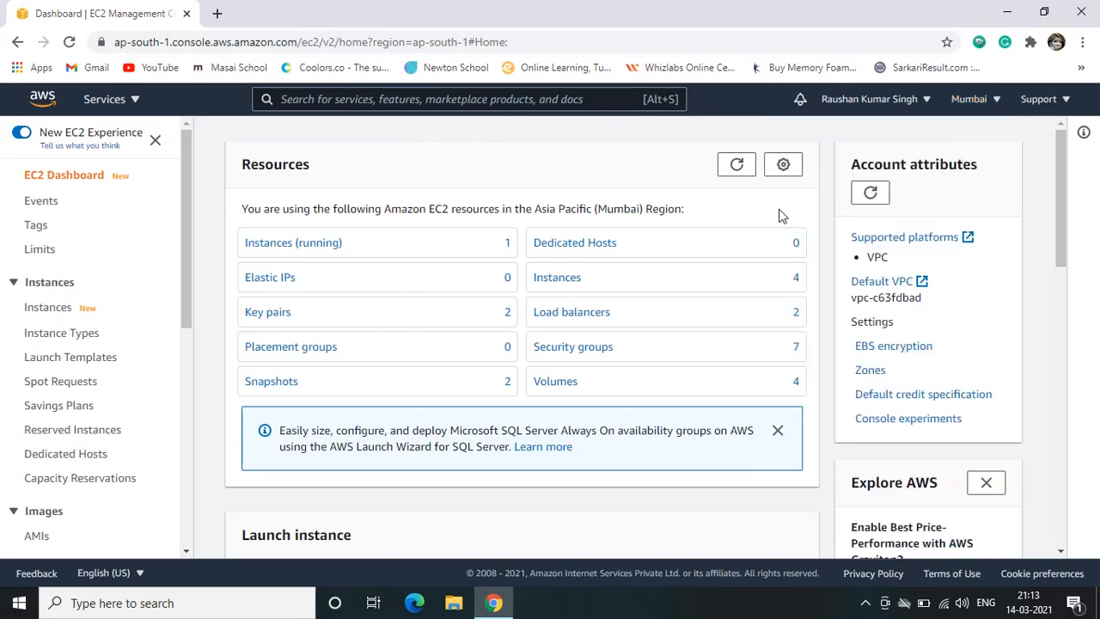
pyautogui.click(39, 311)
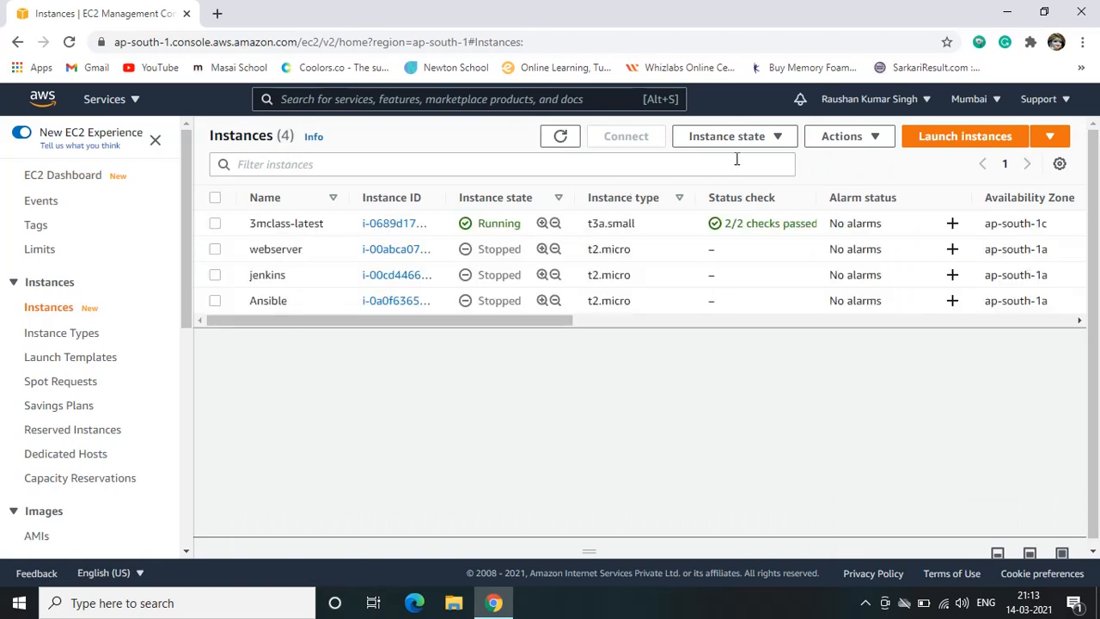
pyautogui.click(946, 140)
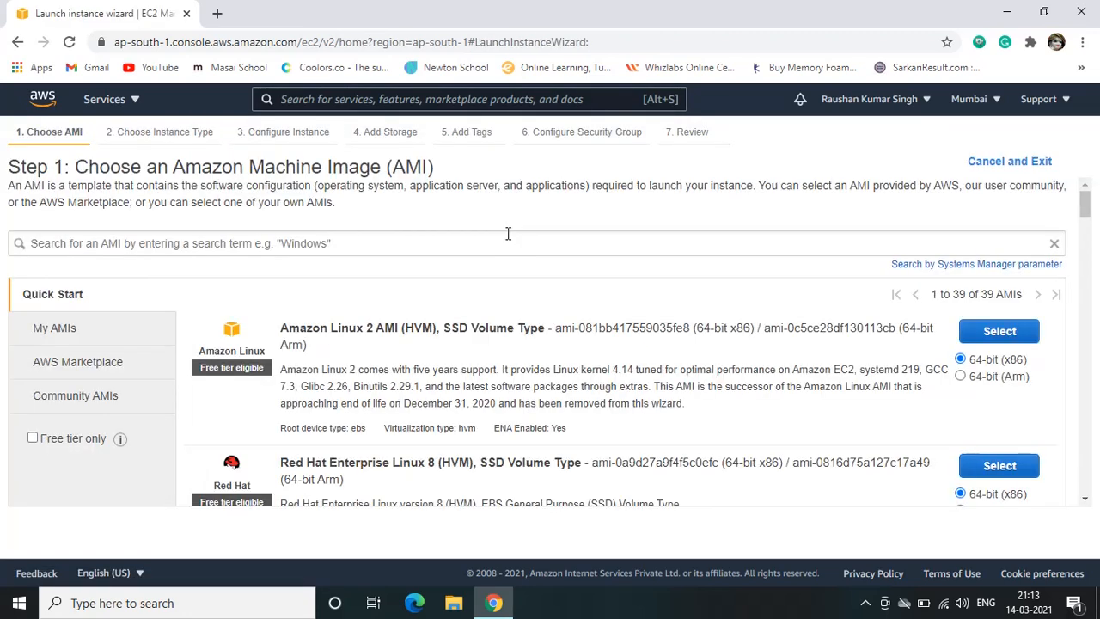
# Browse the Amazon Machine Images and select Microsoft Windows Server 2016 Base for the new instance
pyautogui.scroll(-3, 514, 365)
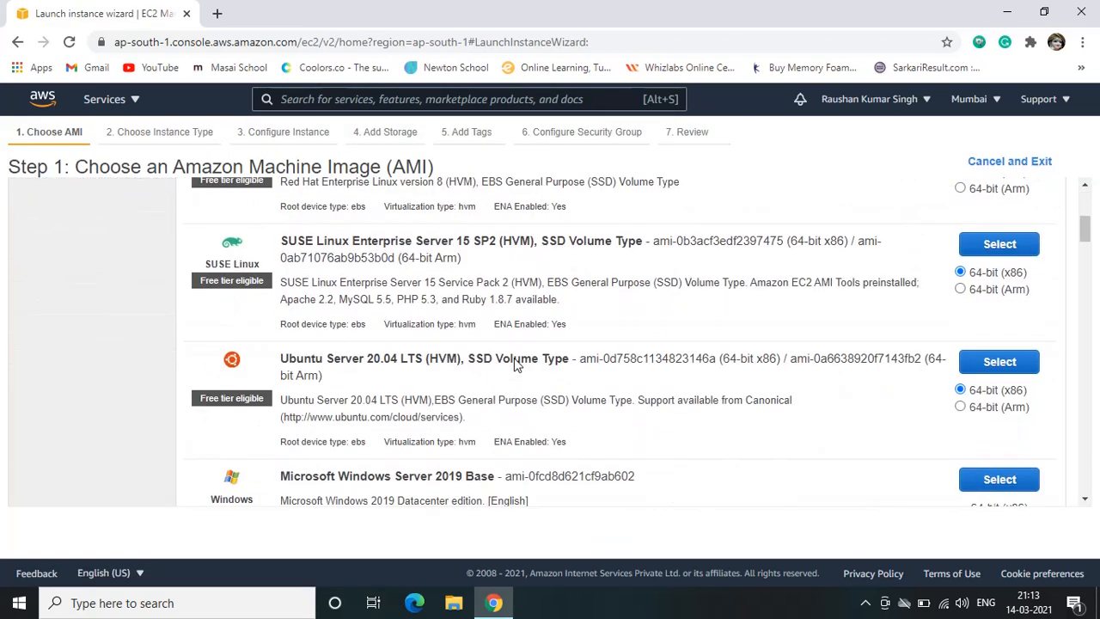
pyautogui.scroll(3, 514, 366)
pyautogui.scroll(-3, 514, 361)
pyautogui.scroll(-3, 514, 359)
pyautogui.scroll(2, 514, 360)
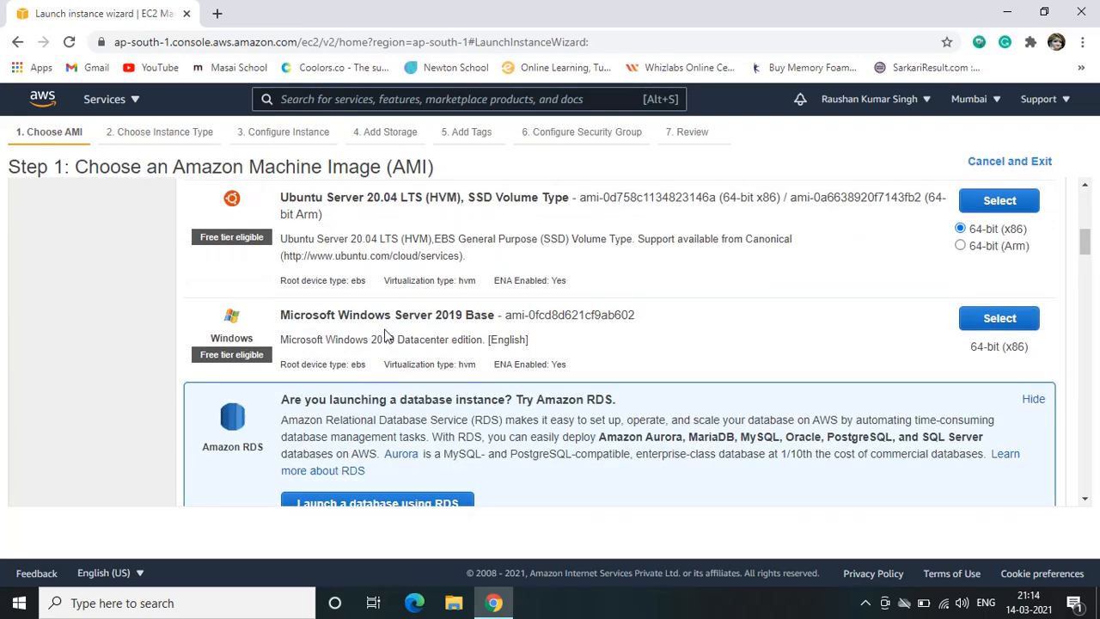
pyautogui.scroll(-1, 548, 350)
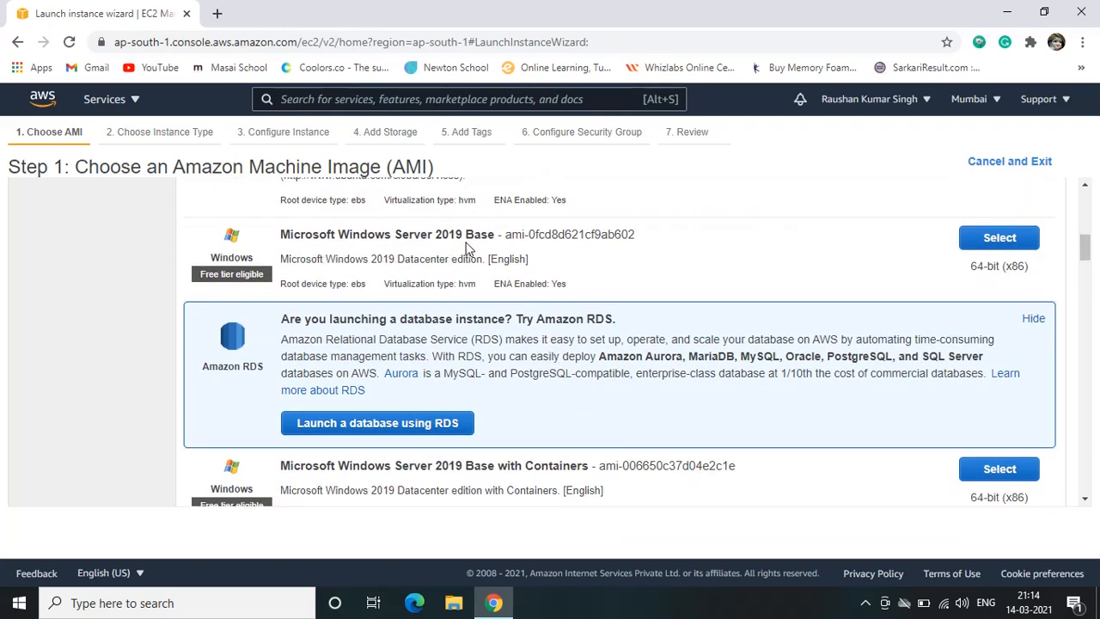
pyautogui.scroll(-6, 619, 329)
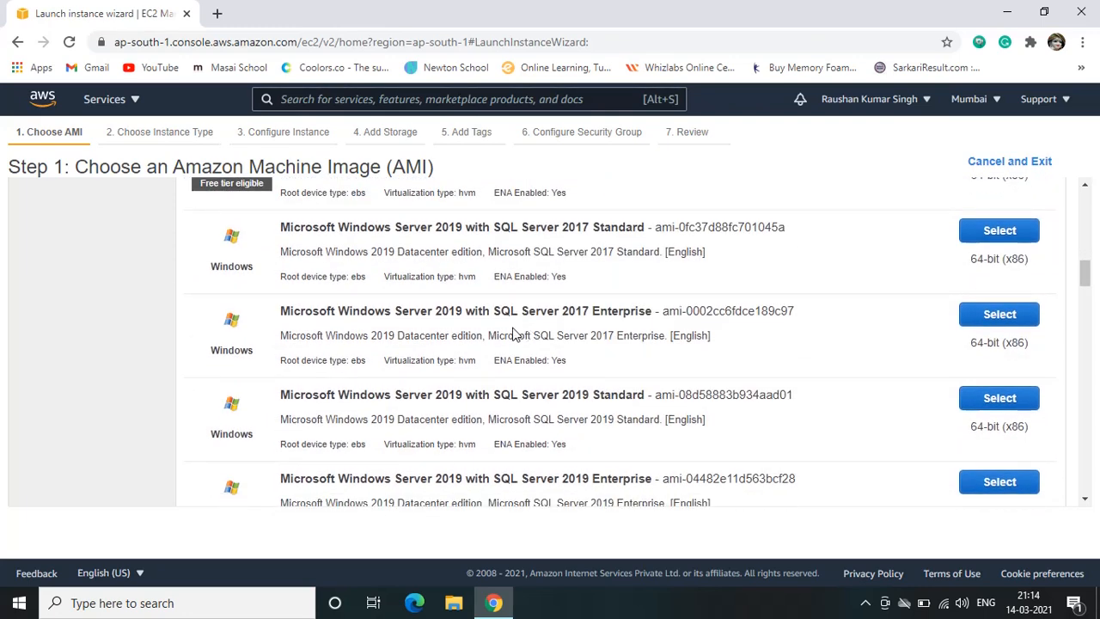
pyautogui.scroll(-3, 514, 329)
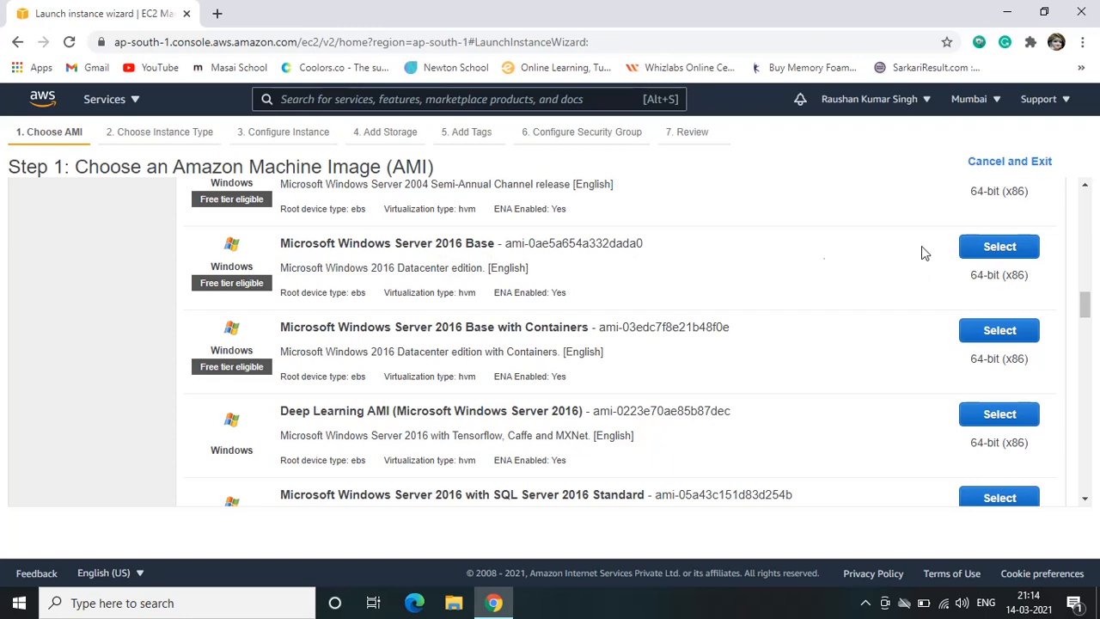
pyautogui.click(997, 247)
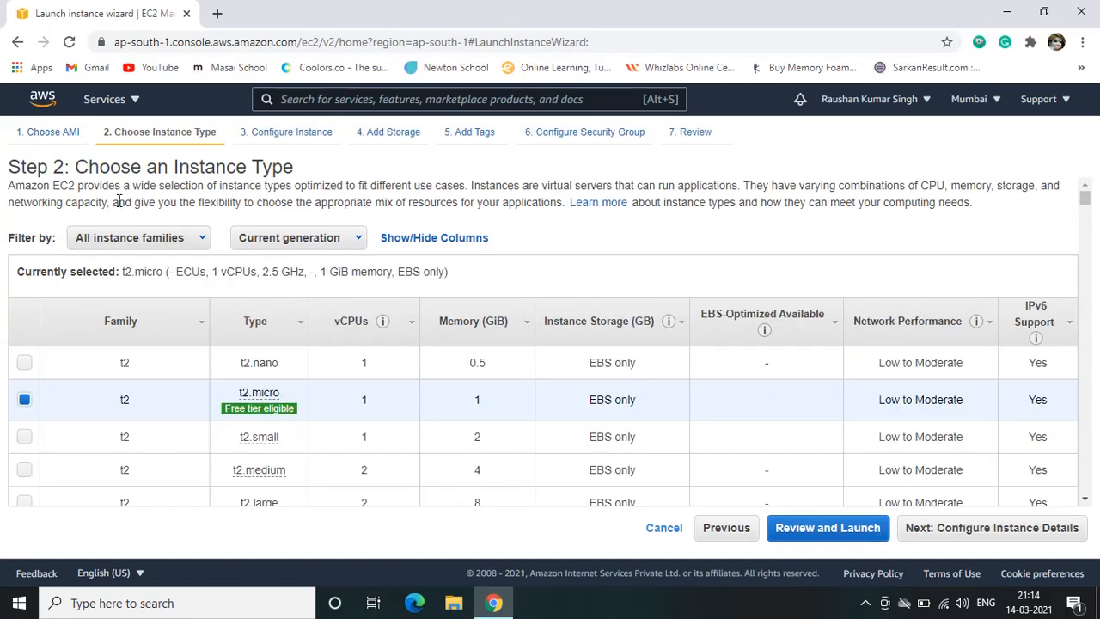
# Examine the available instance types, comparing their families, vCPUs, memory, network performance and IPv6 support
pyautogui.scroll(-2, 273, 365)
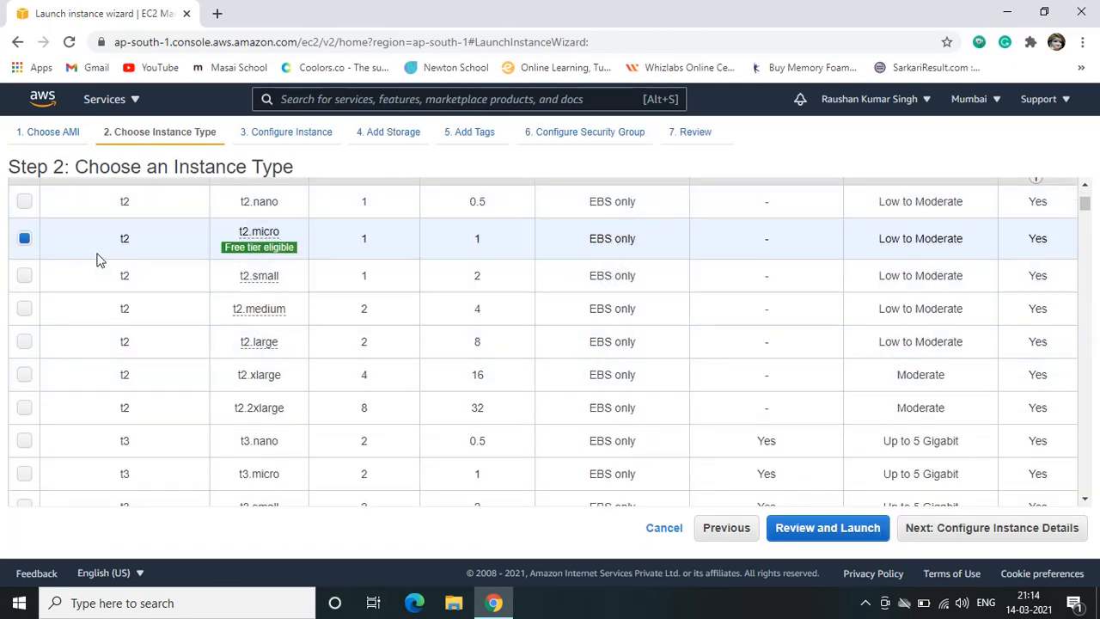
pyautogui.scroll(1, 98, 258)
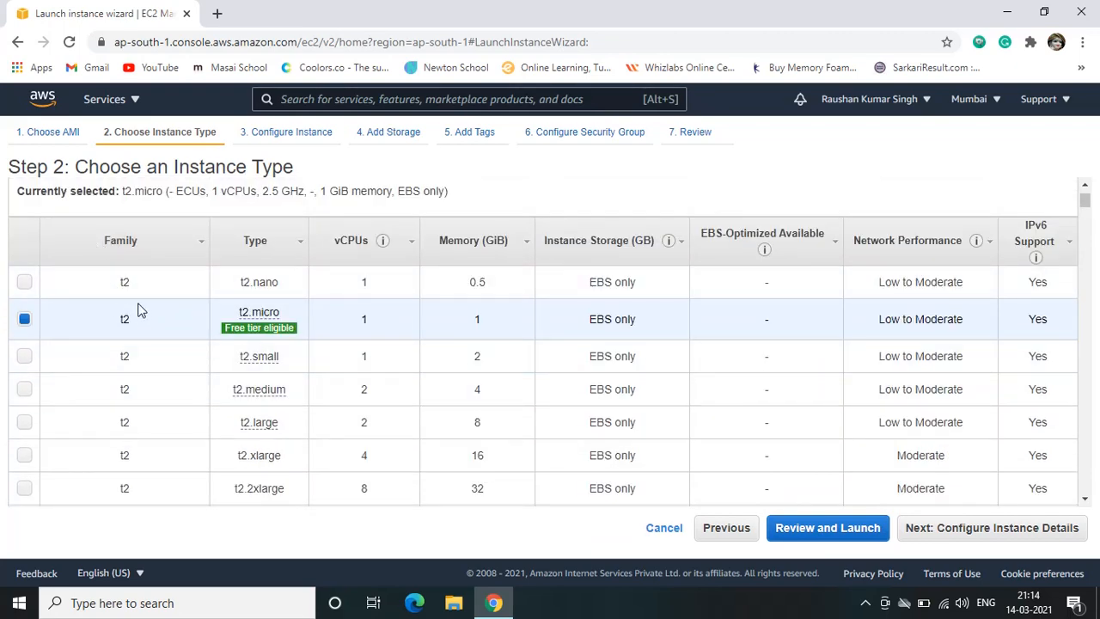
pyautogui.scroll(-3, 147, 358)
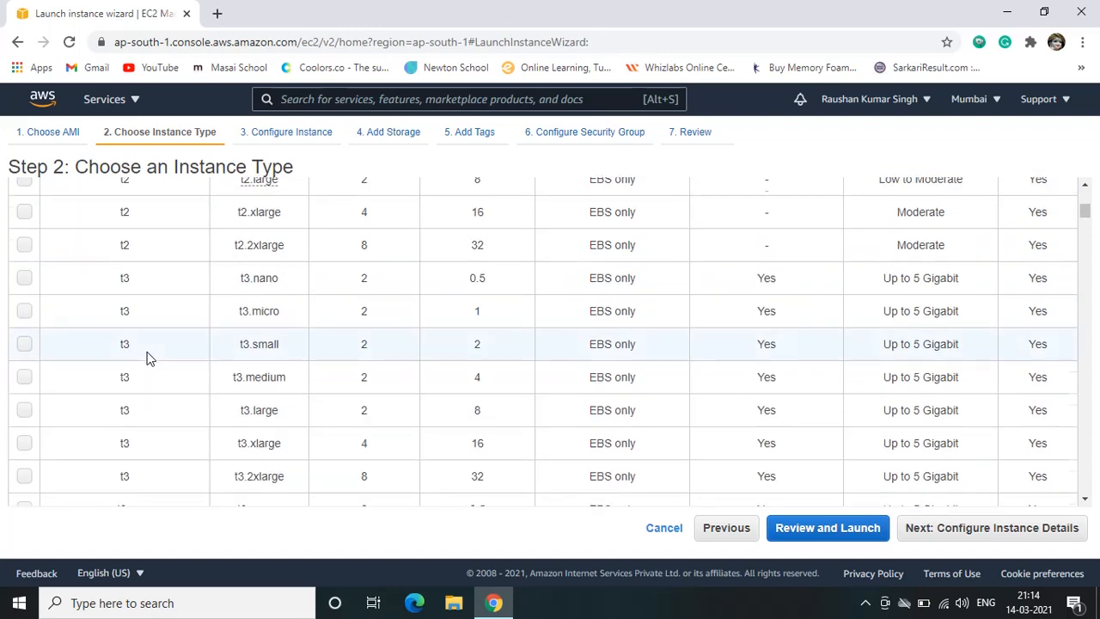
pyautogui.scroll(-5, 146, 358)
pyautogui.scroll(4, 186, 352)
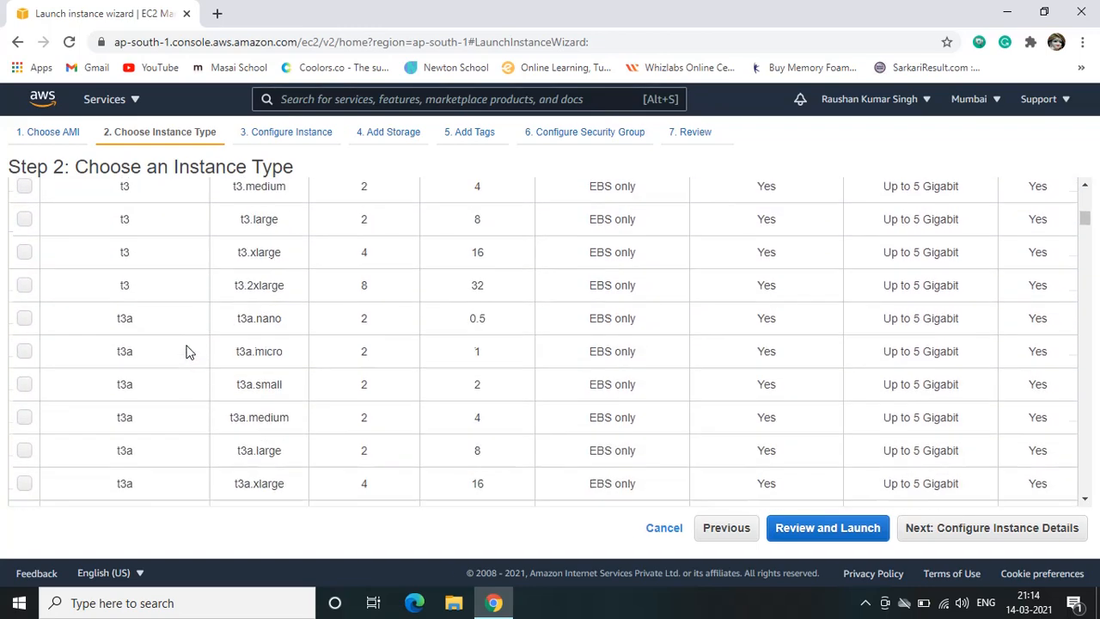
pyautogui.scroll(7, 187, 352)
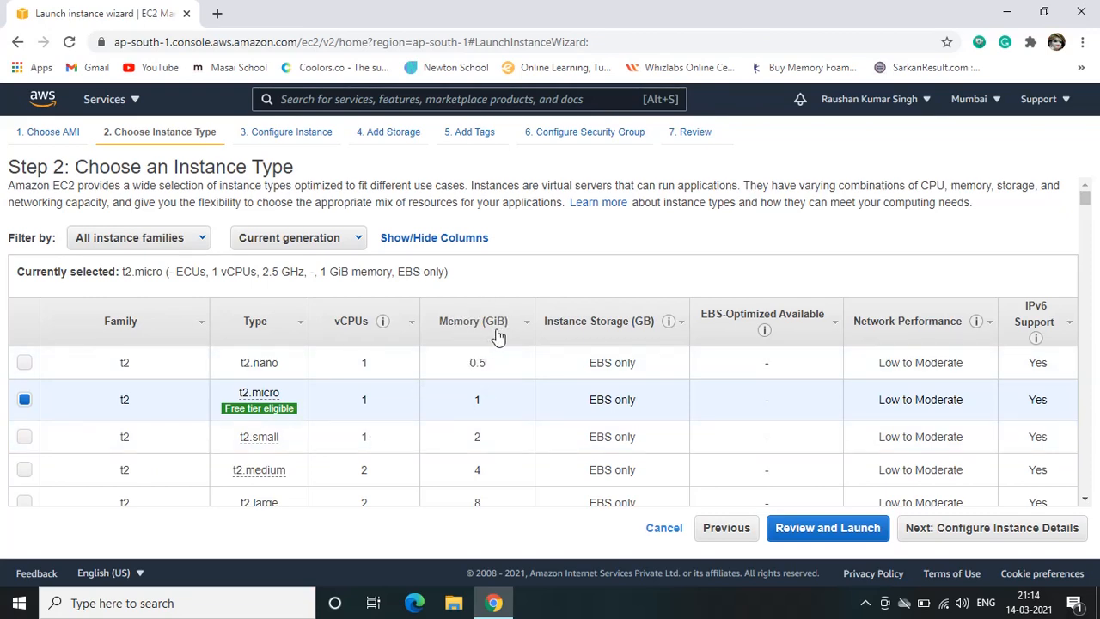
pyautogui.scroll(-1, 491, 418)
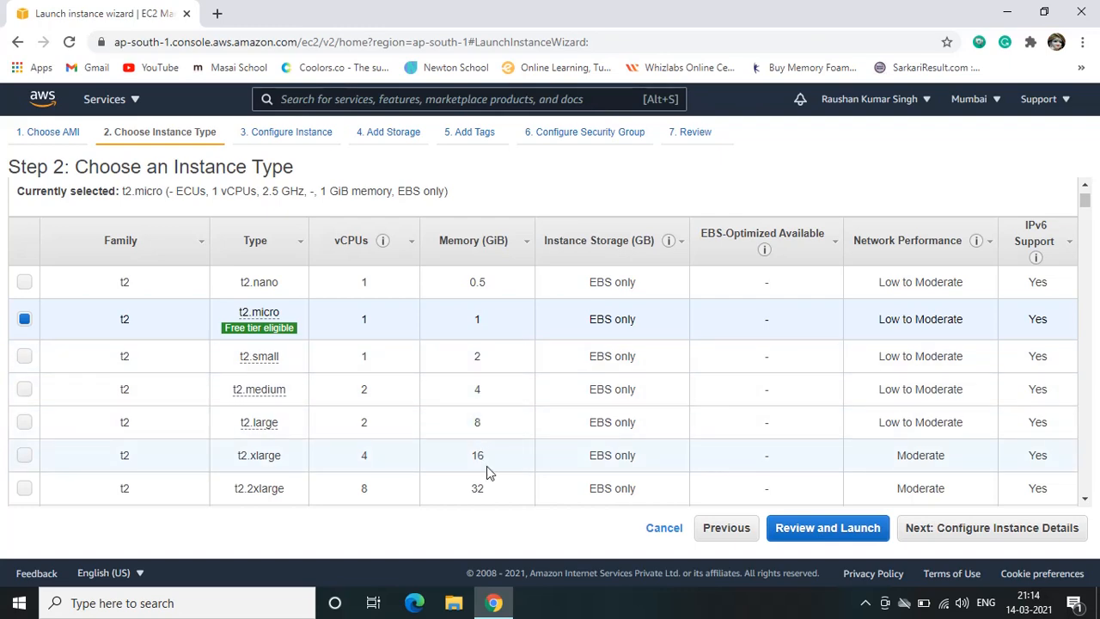
pyautogui.scroll(-3, 488, 471)
pyautogui.scroll(5, 498, 455)
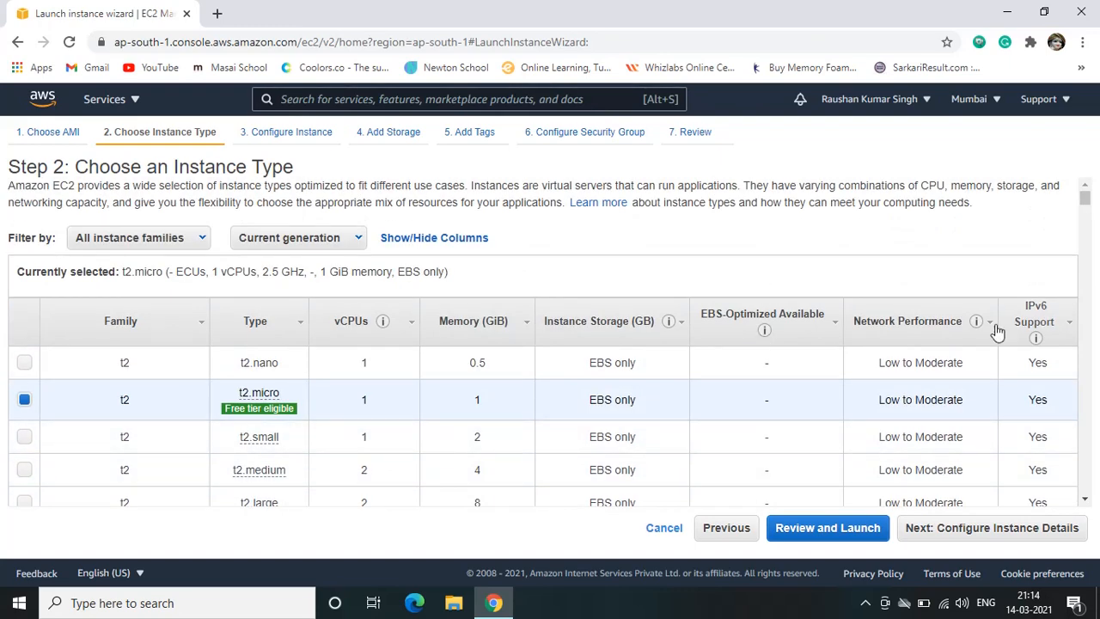
pyautogui.scroll(-8, 932, 374)
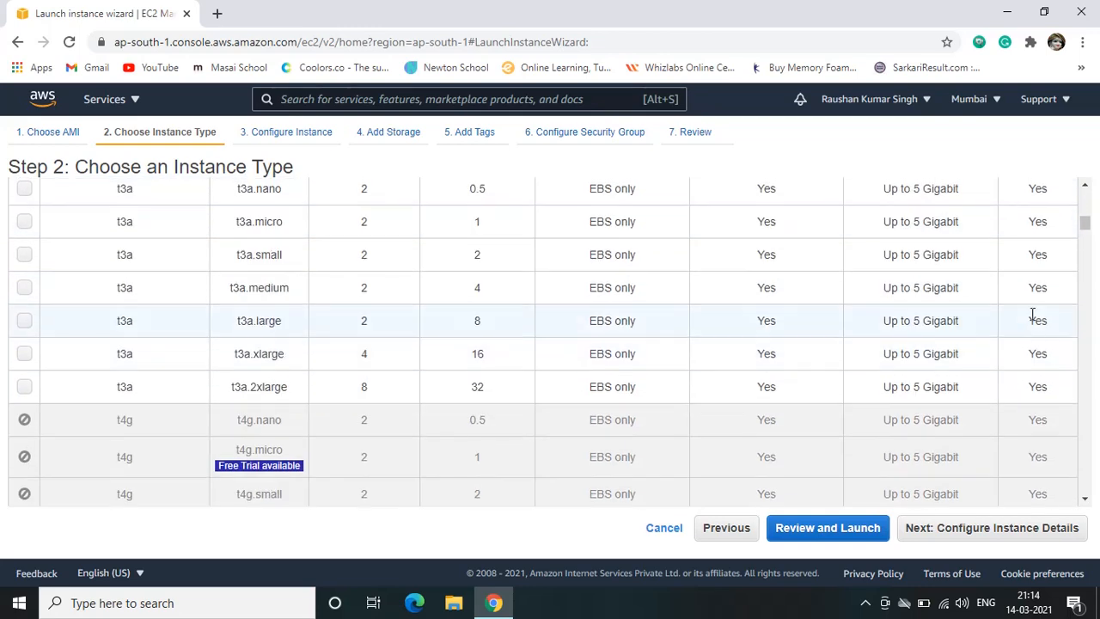
pyautogui.scroll(8, 1033, 249)
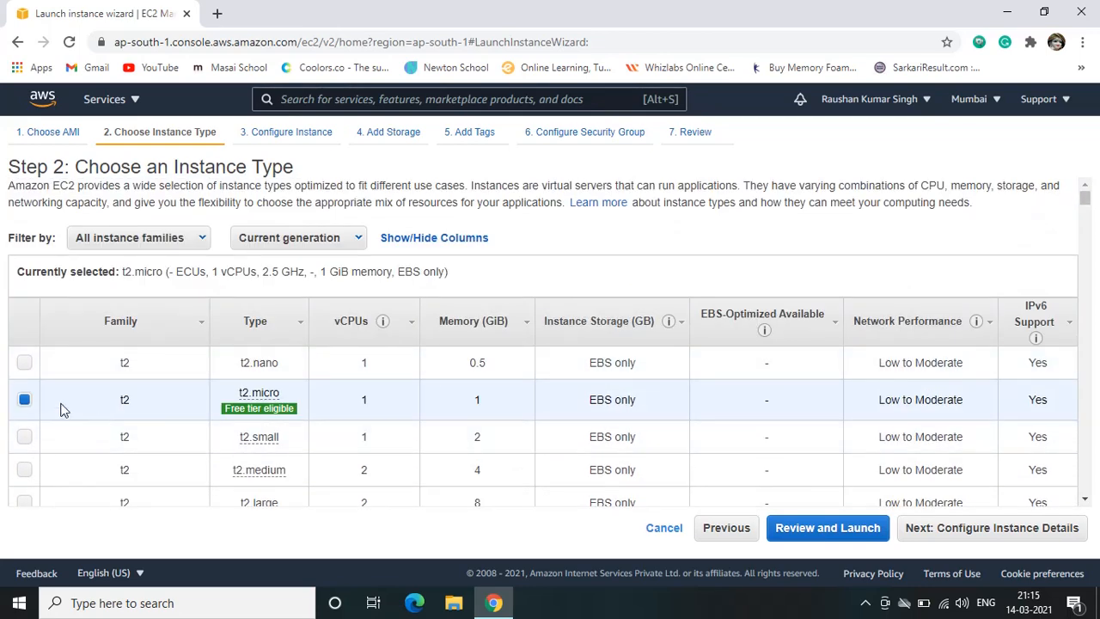
# Keep the free-tier-eligible t2.micro instance type and continue to configuring the instance details
pyautogui.moveTo(225, 411)
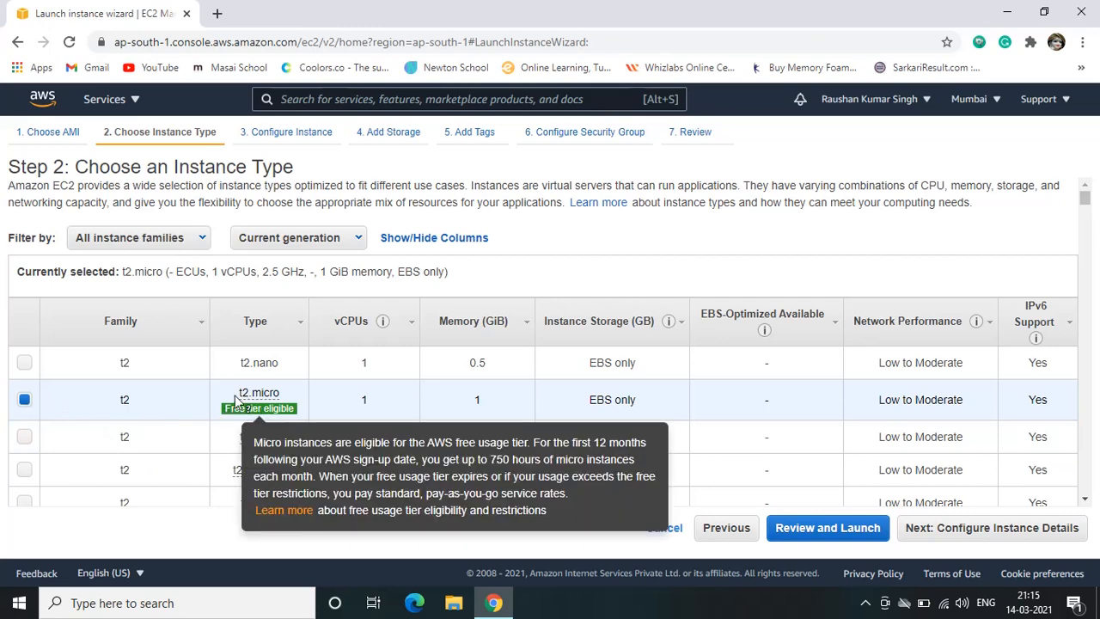
pyautogui.moveTo(269, 396)
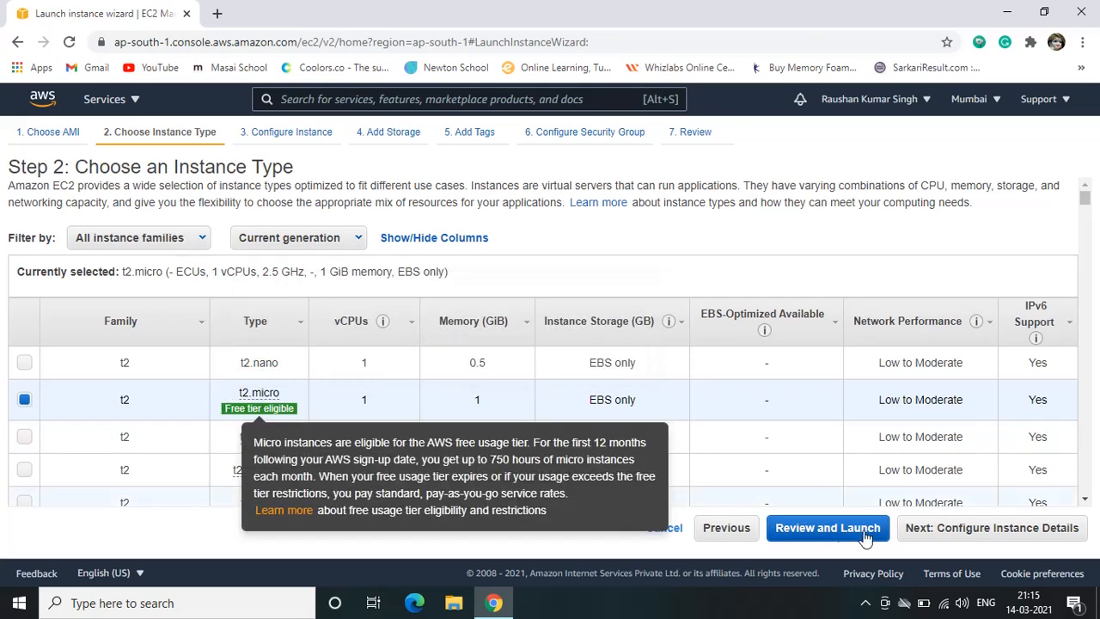
pyautogui.click(987, 538)
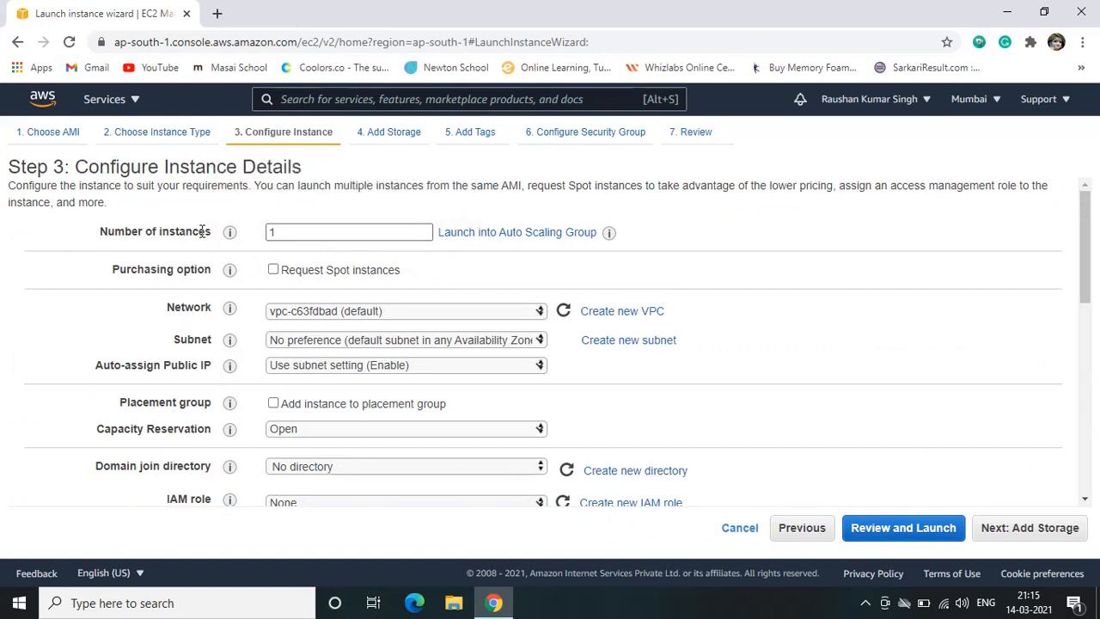
# Keep 1 instance in the default VPC and set the subnet to subnet-9b1a17f3, the default in ap-south-1a
pyautogui.doubleClick(293, 234)
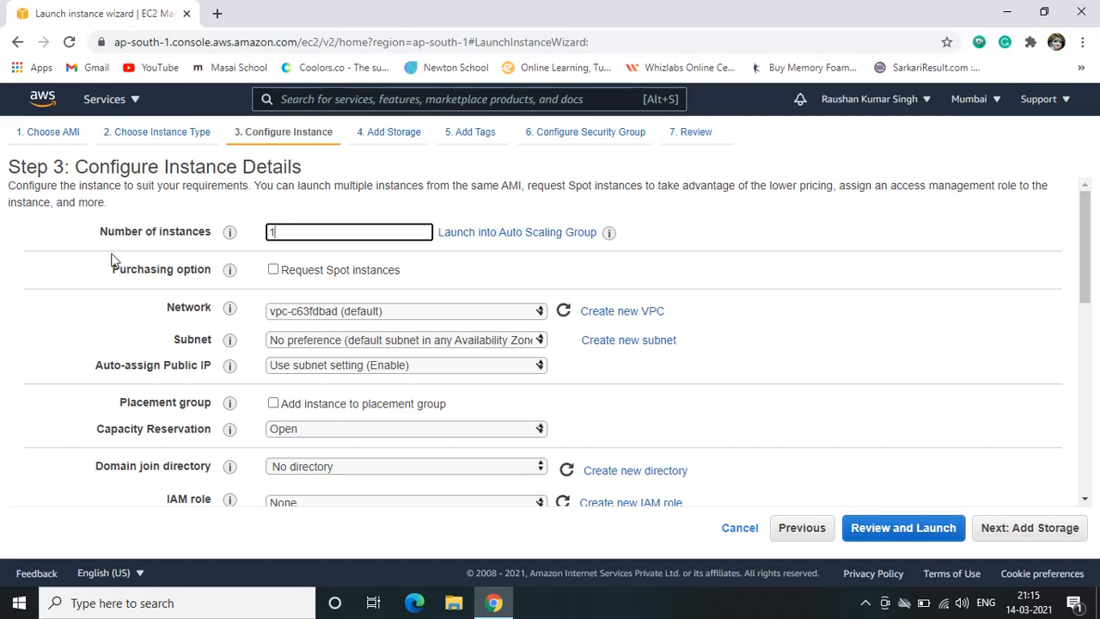
pyautogui.click(336, 314)
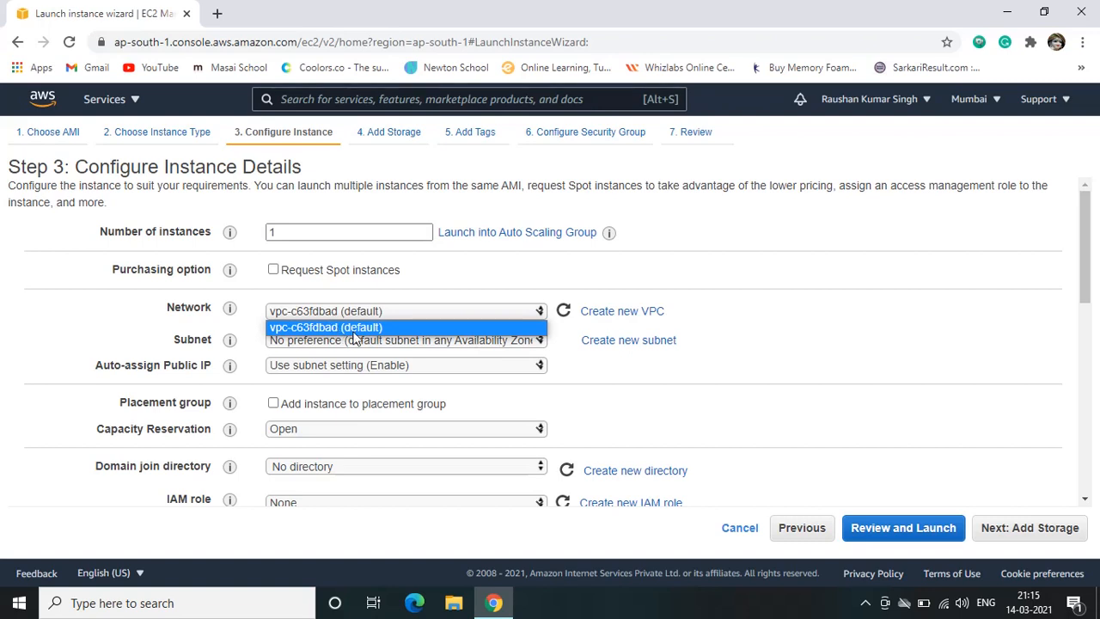
pyautogui.click(342, 330)
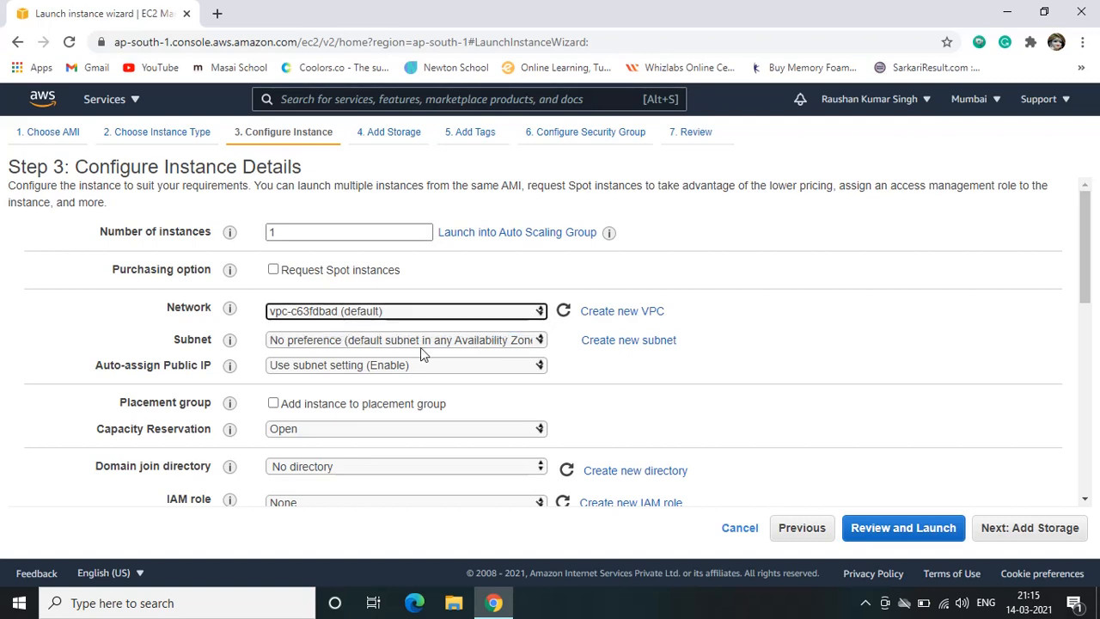
pyautogui.click(321, 342)
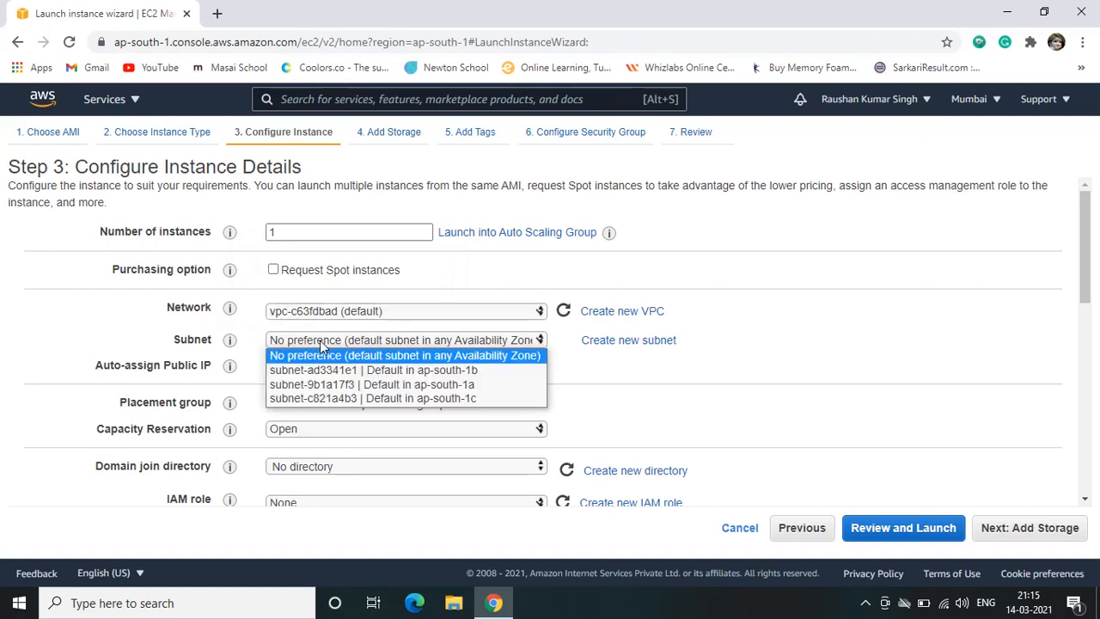
pyautogui.click(341, 386)
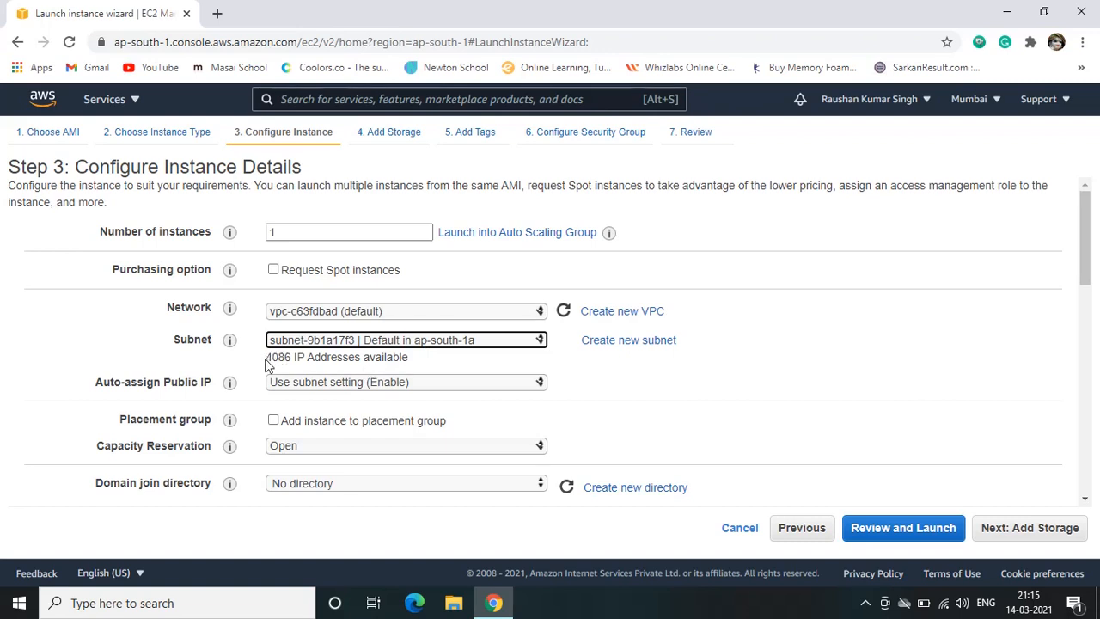
pyautogui.moveTo(266, 365); pyautogui.dragTo(400, 360)
pyautogui.click(461, 356)
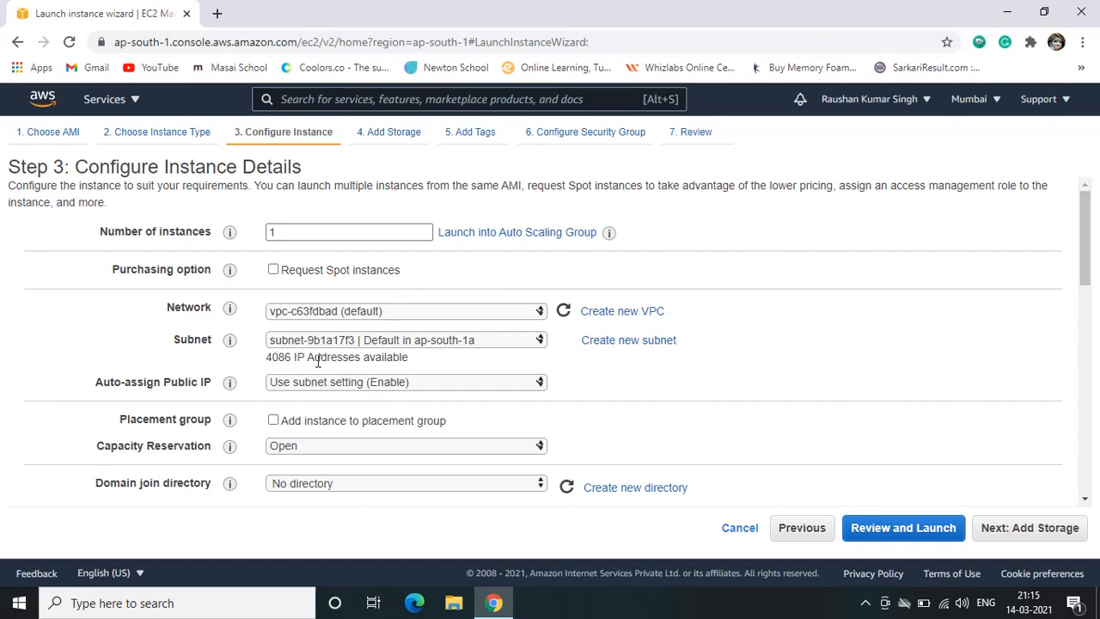
pyautogui.scroll(-1, 503, 362)
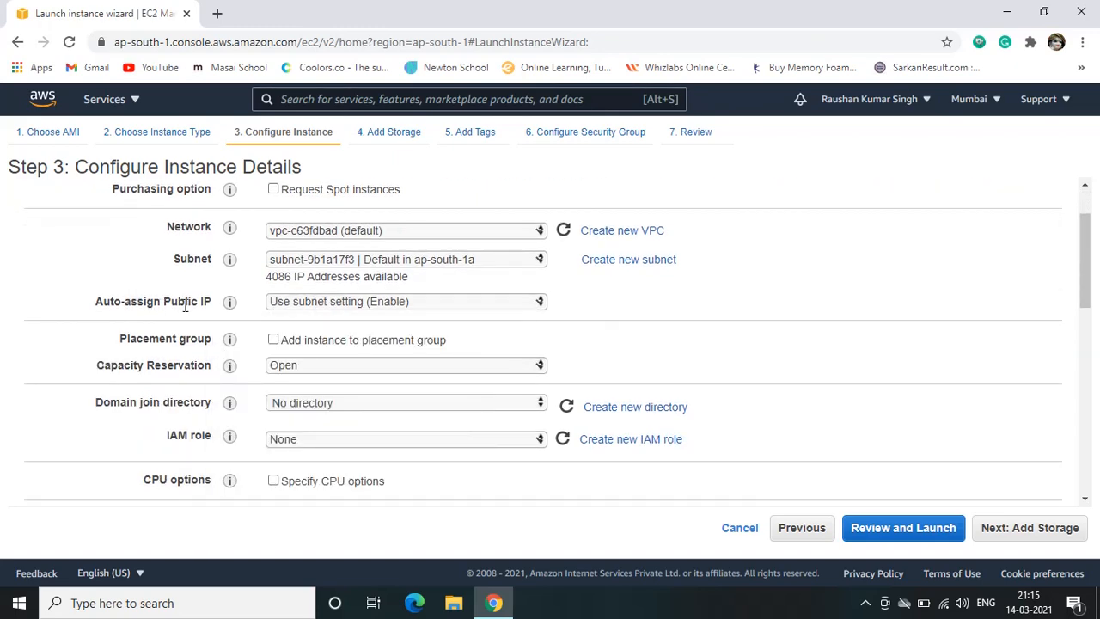
# Keep the public IP auto-assignment on the subnet setting (Enable), leave the remaining instance details at their defaults, and continue to adding storage
pyautogui.moveTo(229, 304)
pyautogui.click(343, 304)
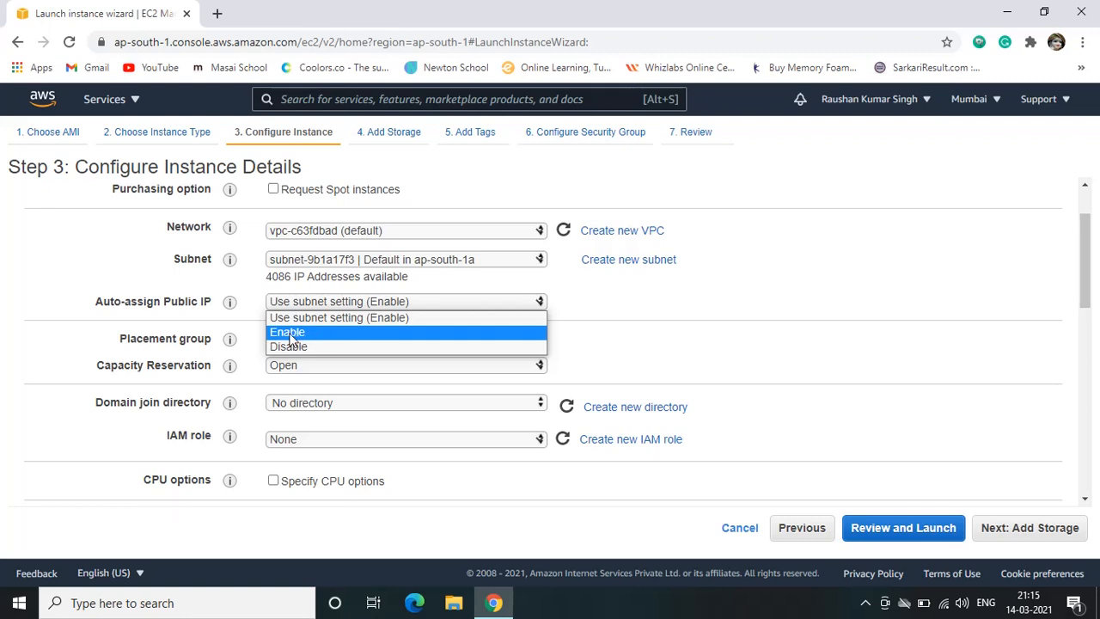
pyautogui.click(337, 317)
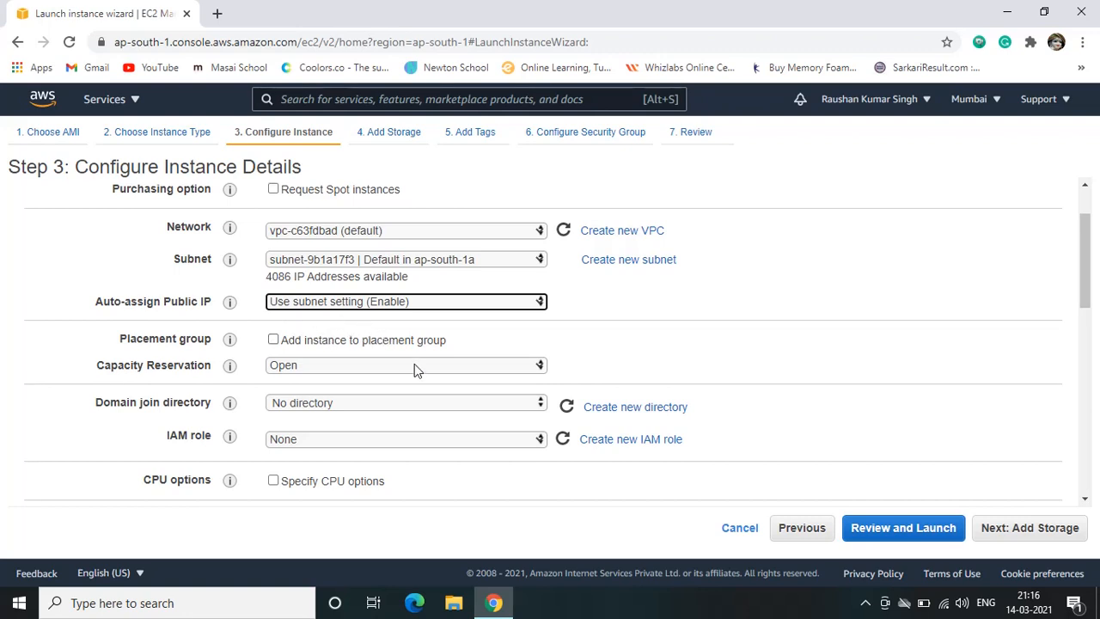
pyautogui.scroll(-3, 850, 354)
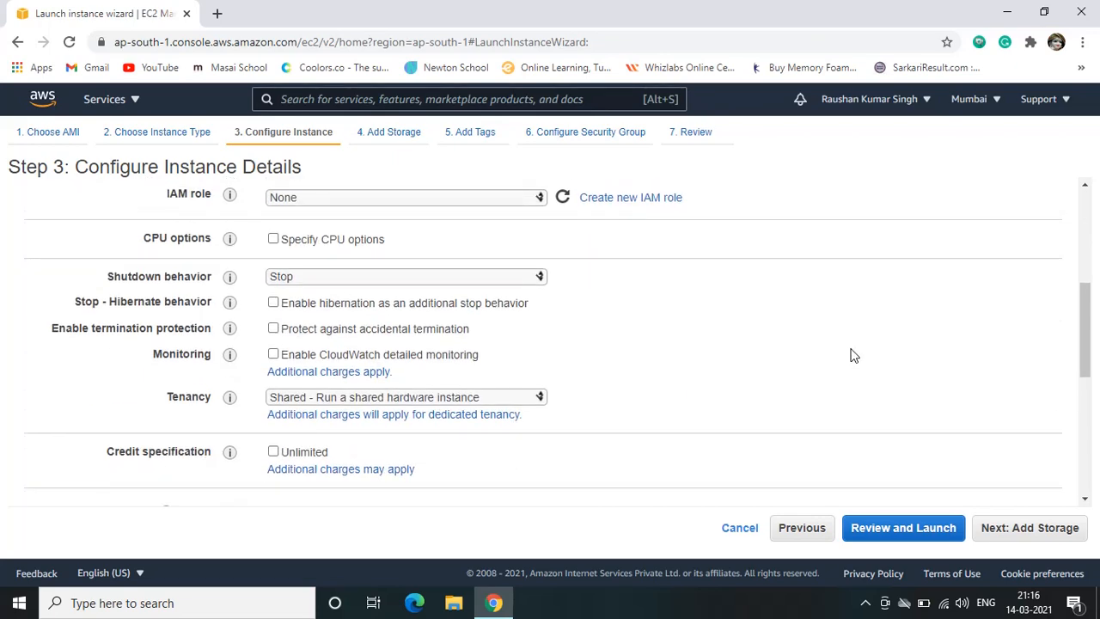
pyautogui.scroll(-10, 850, 354)
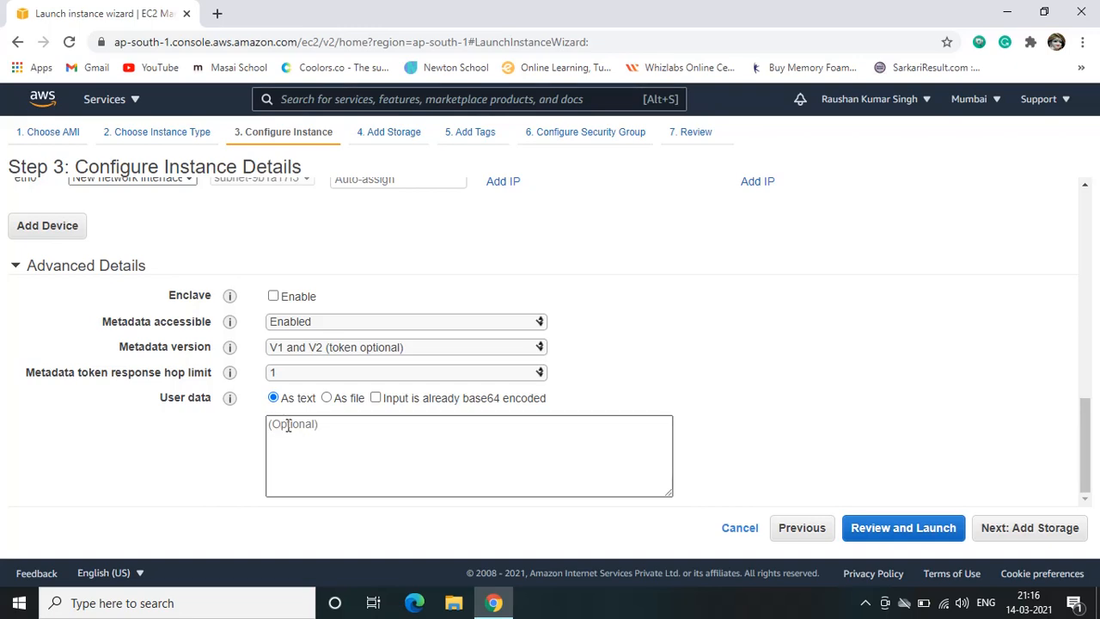
pyautogui.scroll(10, 511, 437)
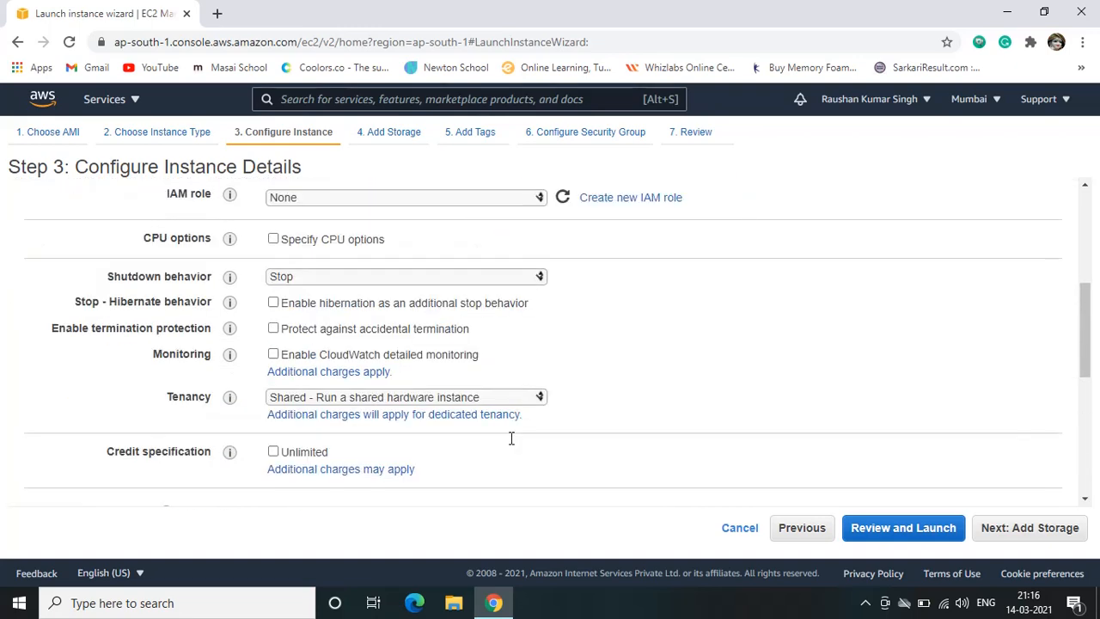
pyautogui.click(1030, 531)
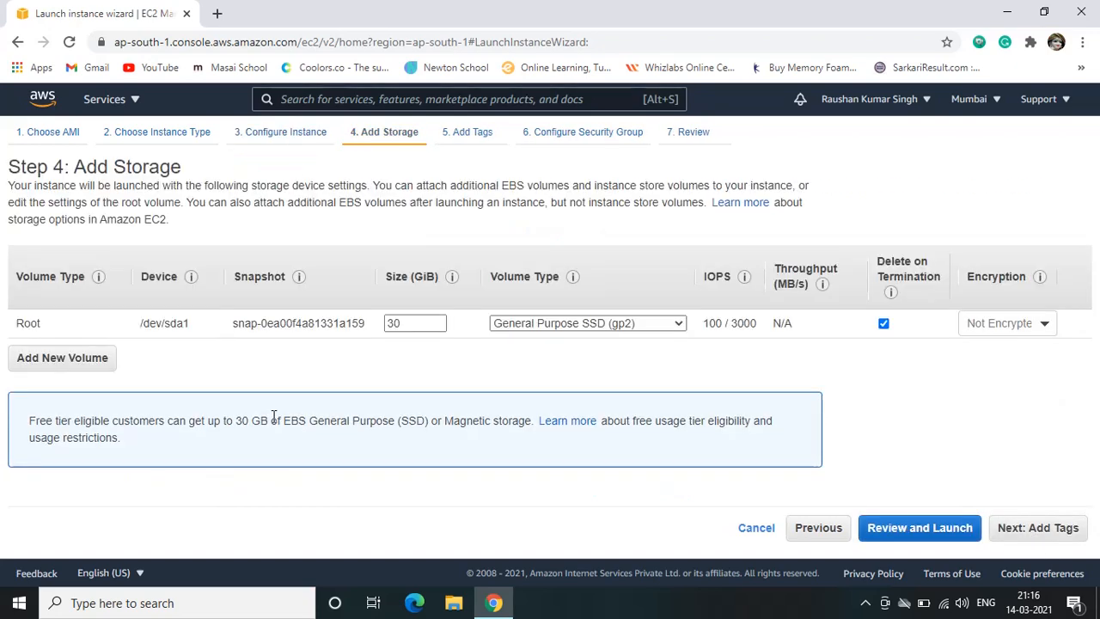
# Try Provisioned IOPS SSD (io1) as the 30 GiB root volume's type and return it to General Purpose SSD (gp2)
pyautogui.doubleClick(412, 323)
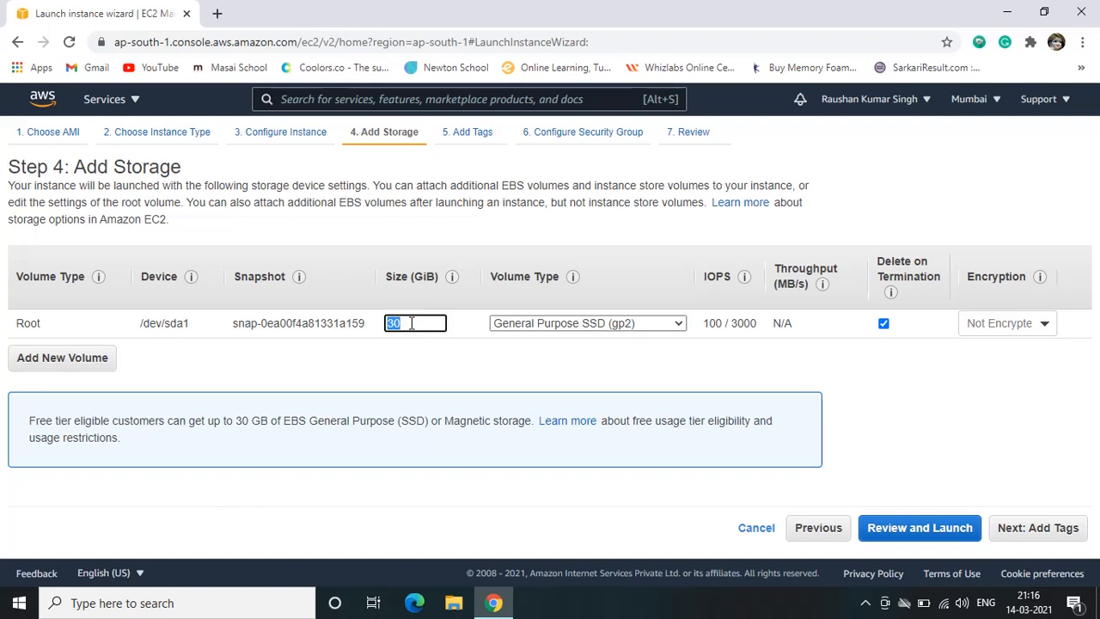
pyautogui.click(425, 372)
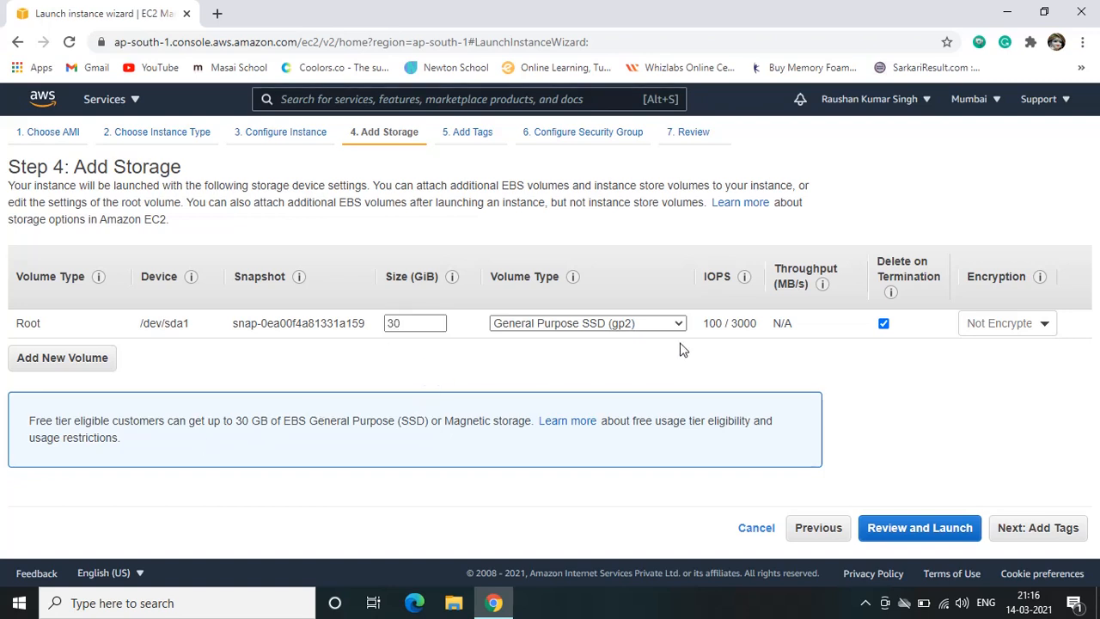
pyautogui.click(554, 328)
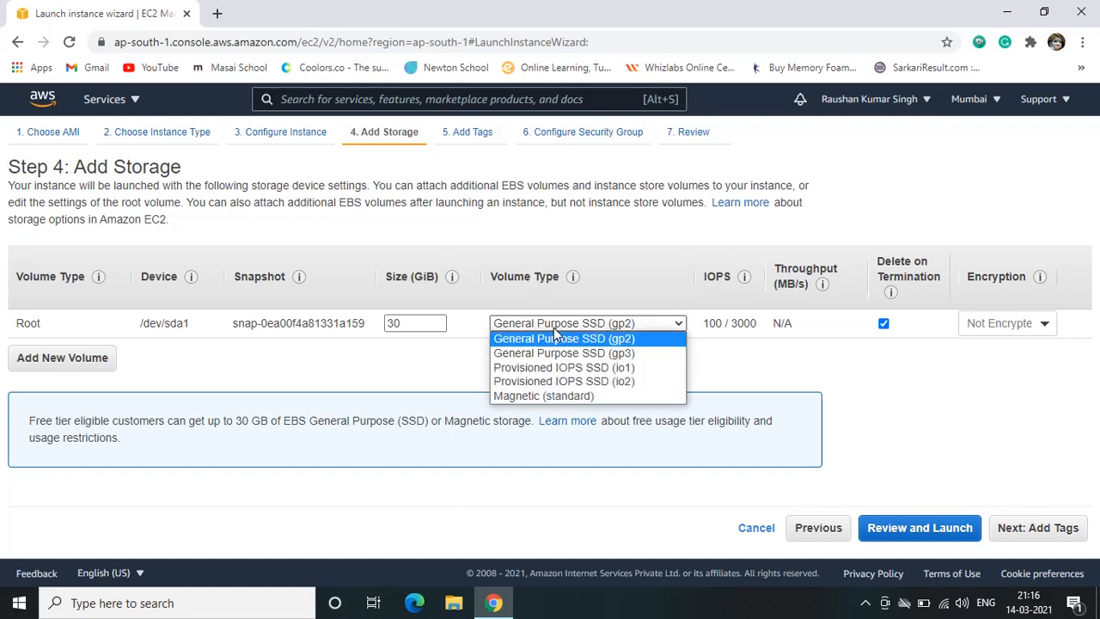
pyautogui.click(559, 374)
pyautogui.doubleClick(727, 324)
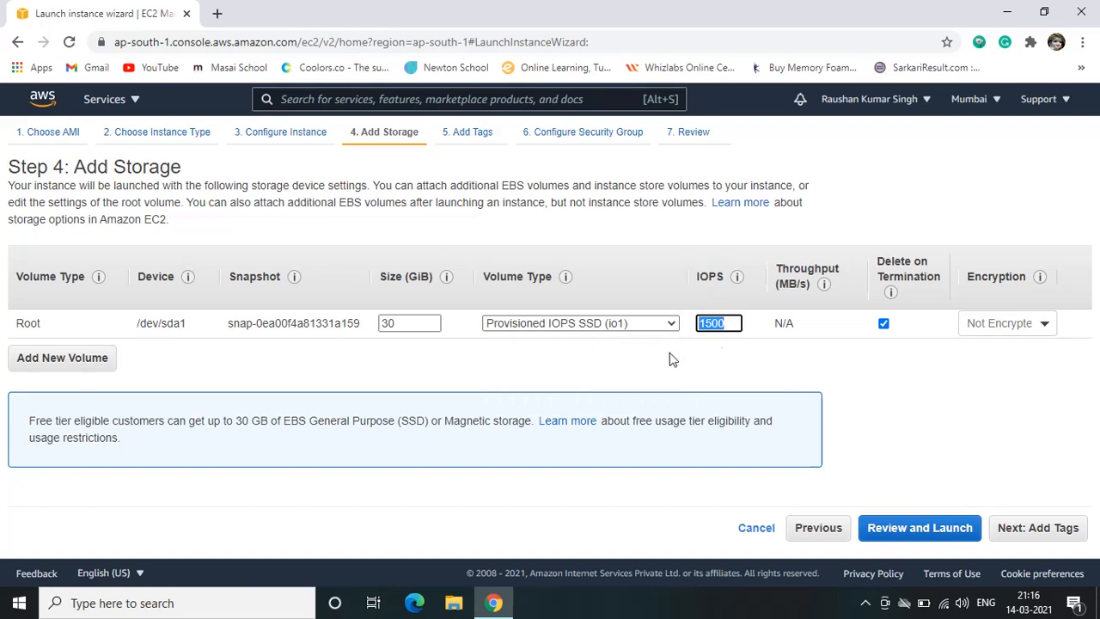
pyautogui.click(548, 329)
pyautogui.click(551, 339)
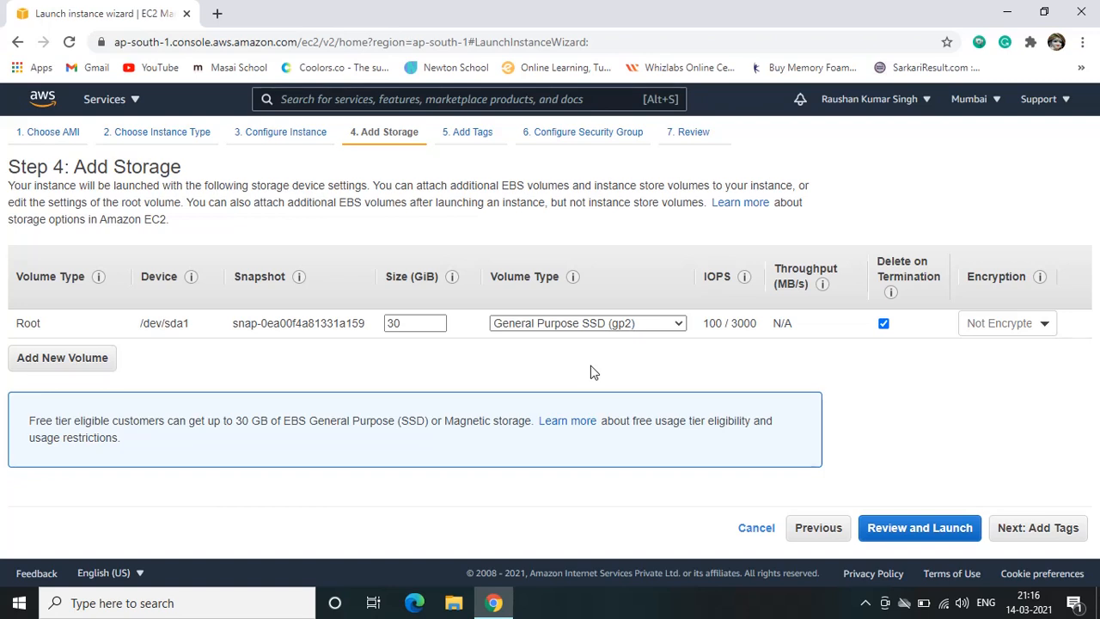
# Check the root volume's encryption options, leave it Not Encrypted, and continue to adding tags
pyautogui.click(1004, 327)
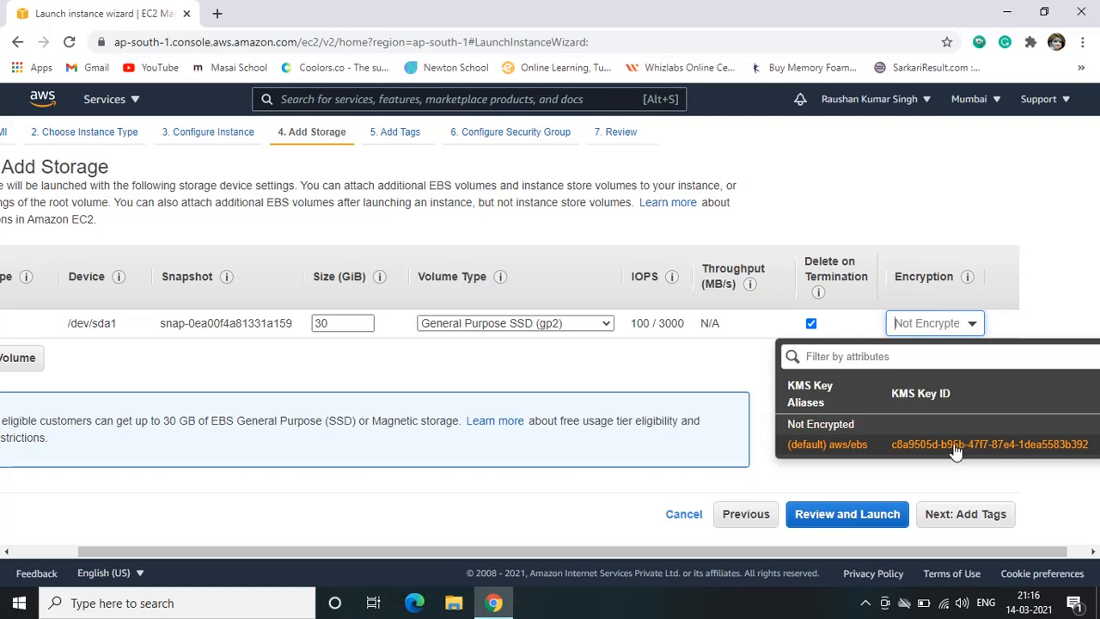
pyautogui.click(649, 379)
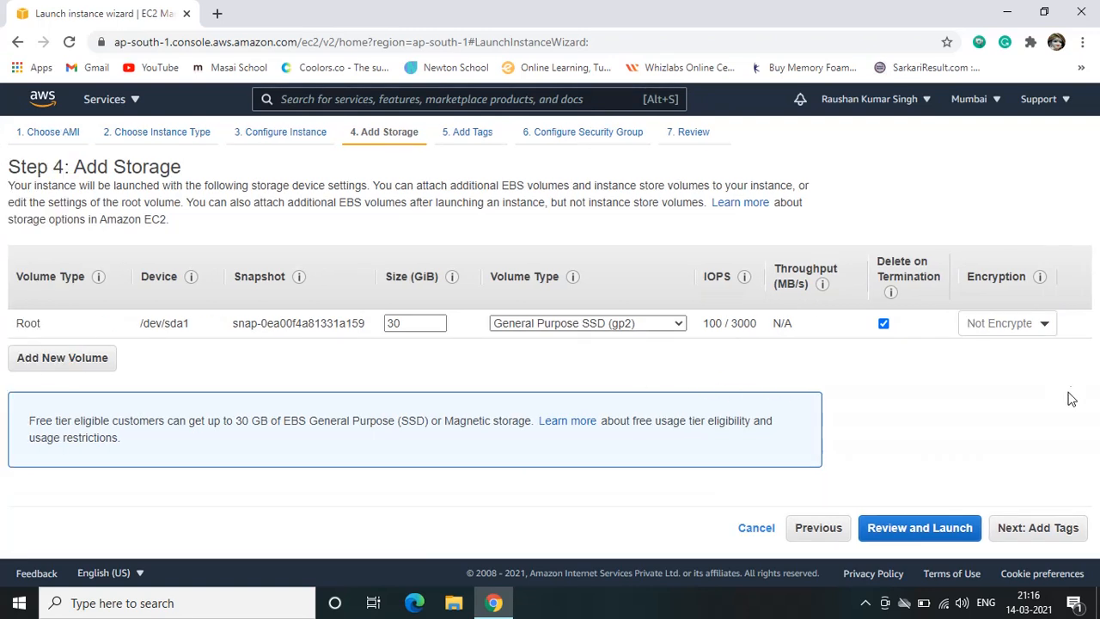
pyautogui.click(1041, 527)
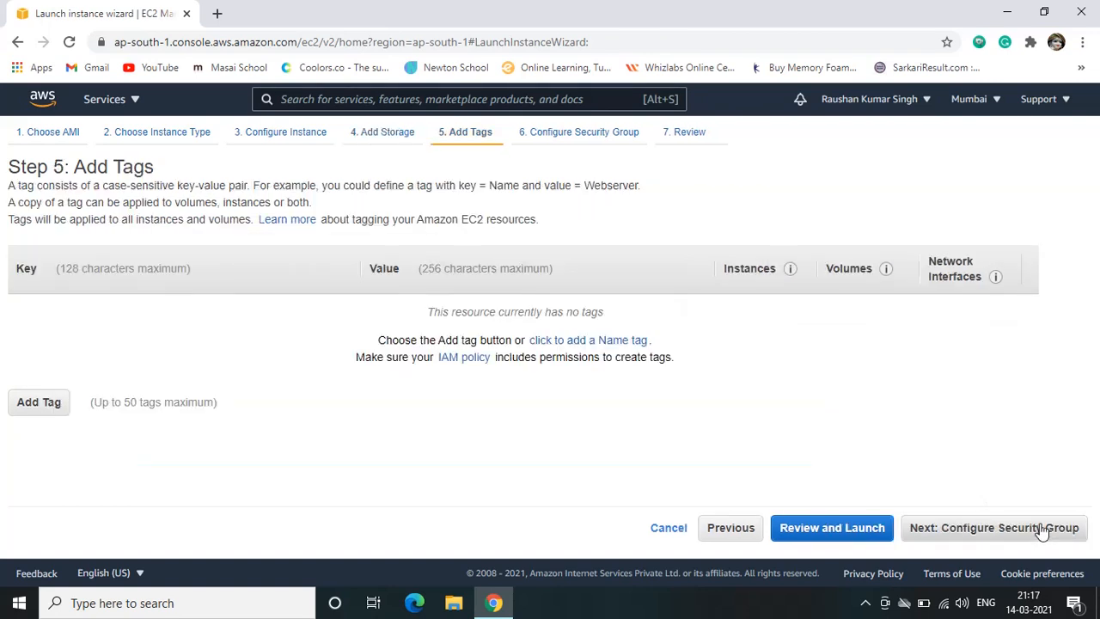
# Add a tag with key Name and value windows-server, and continue to configuring the security group
pyautogui.click(38, 410)
pyautogui.click(80, 318)
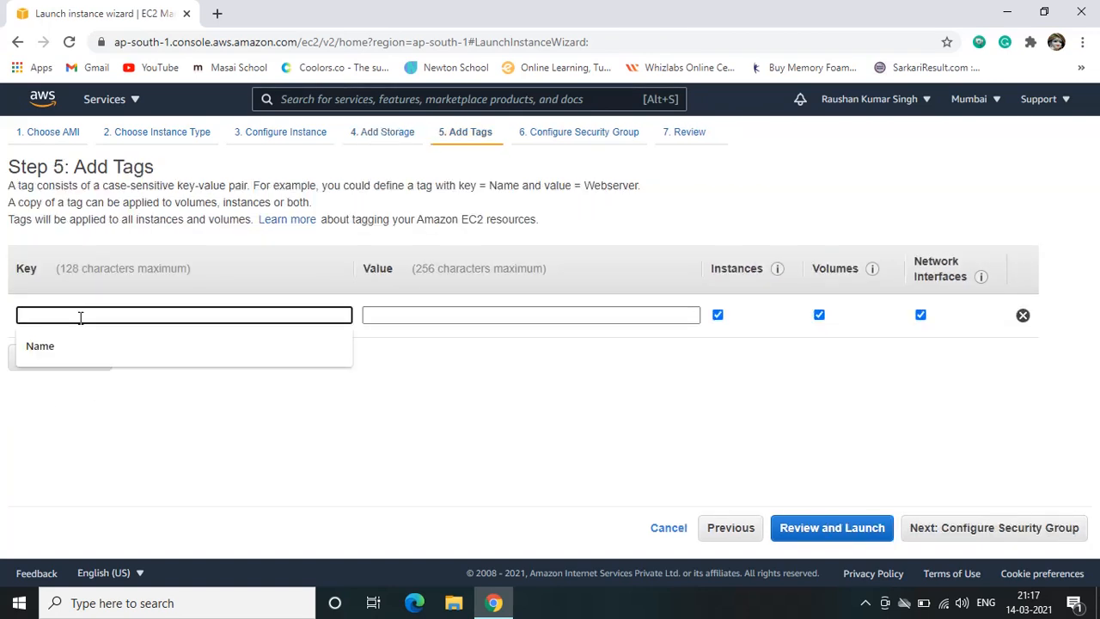
pyautogui.click(76, 347)
pyautogui.click(405, 315)
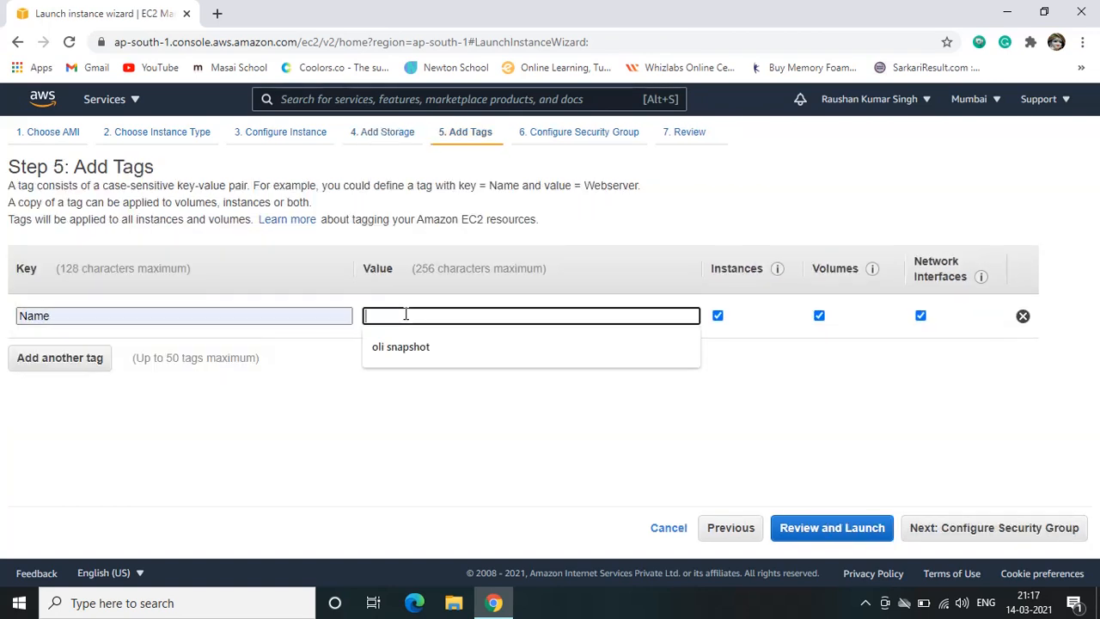
pyautogui.write('win')
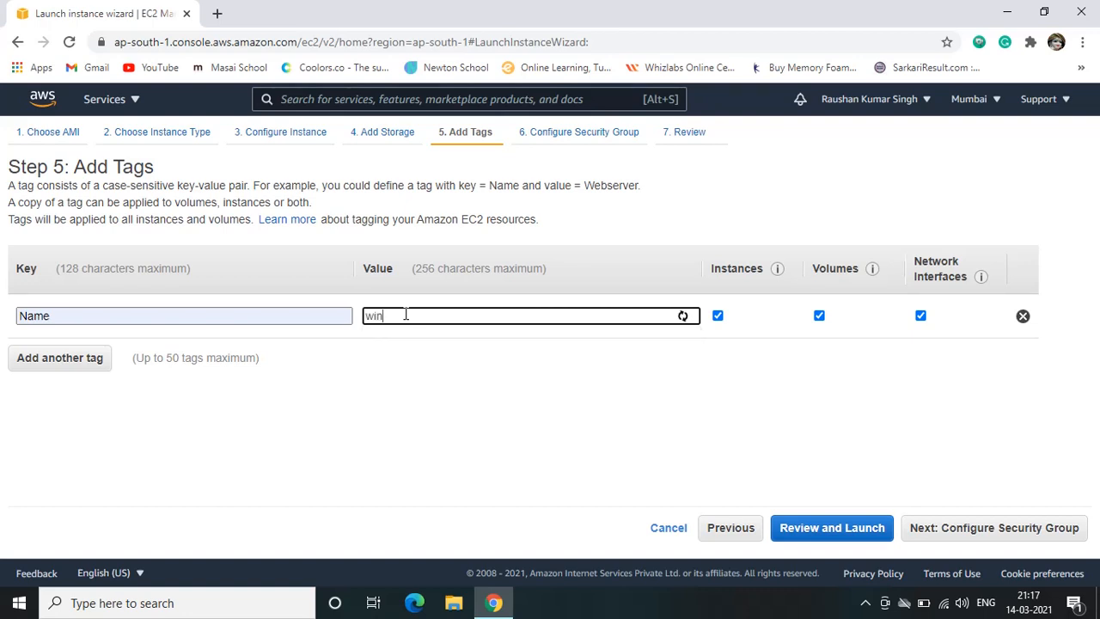
pyautogui.write('dows-server')
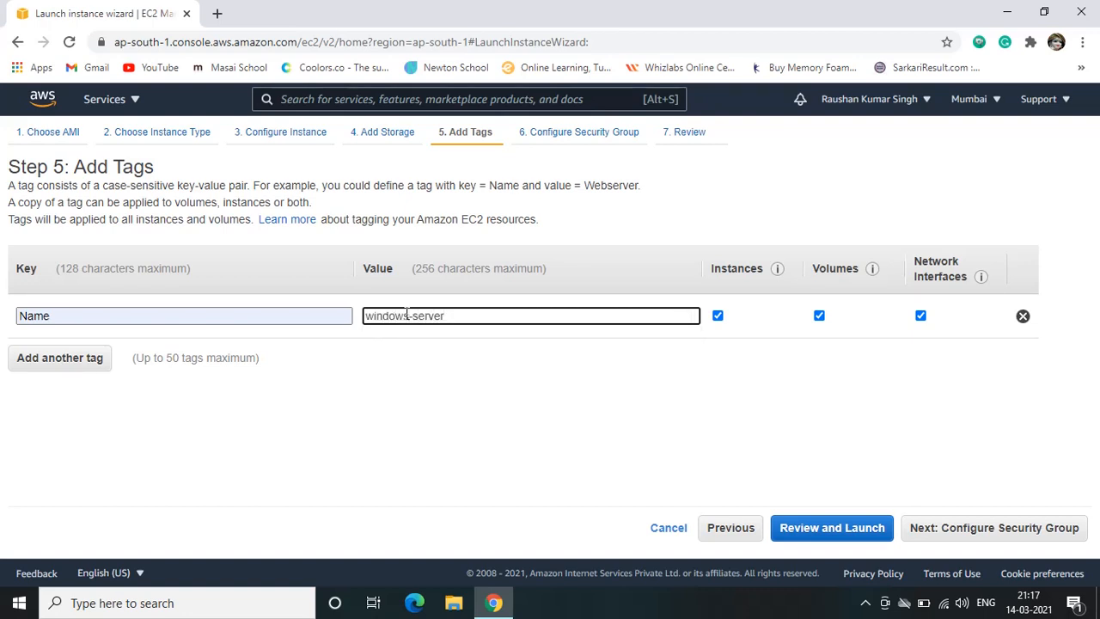
pyautogui.click(986, 528)
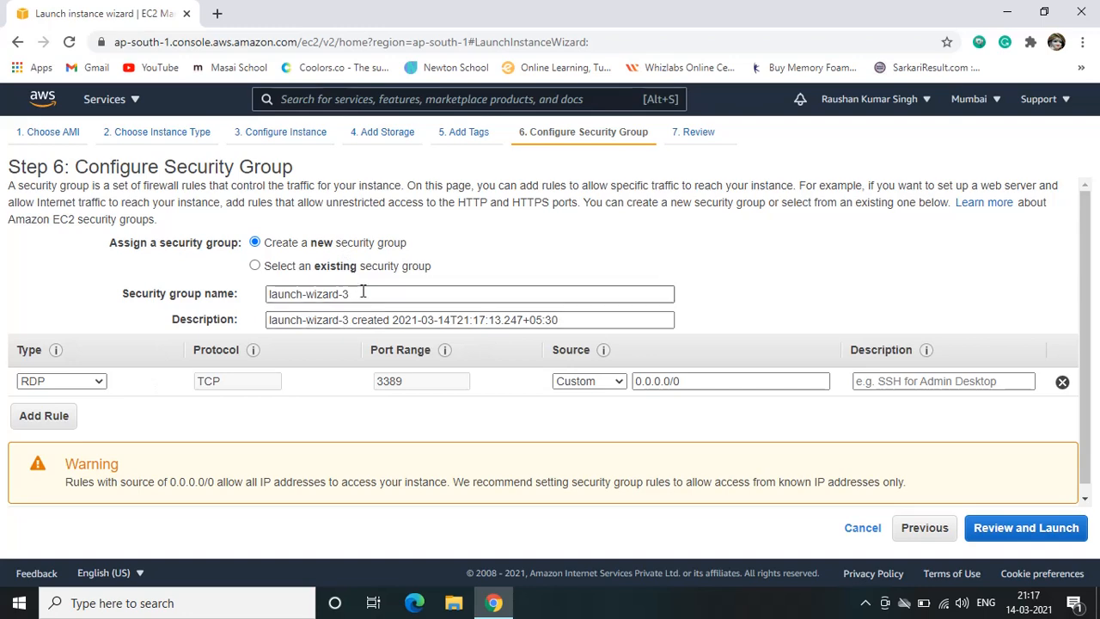
# Keep the option to create a new security group and name it win-server
pyautogui.click(270, 271)
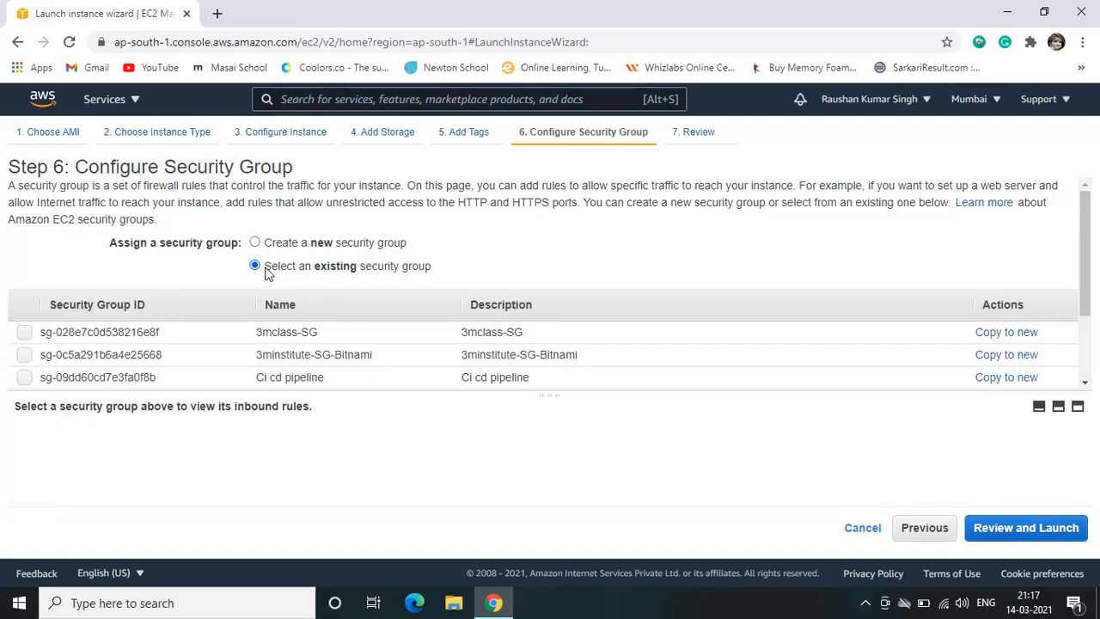
pyautogui.click(276, 244)
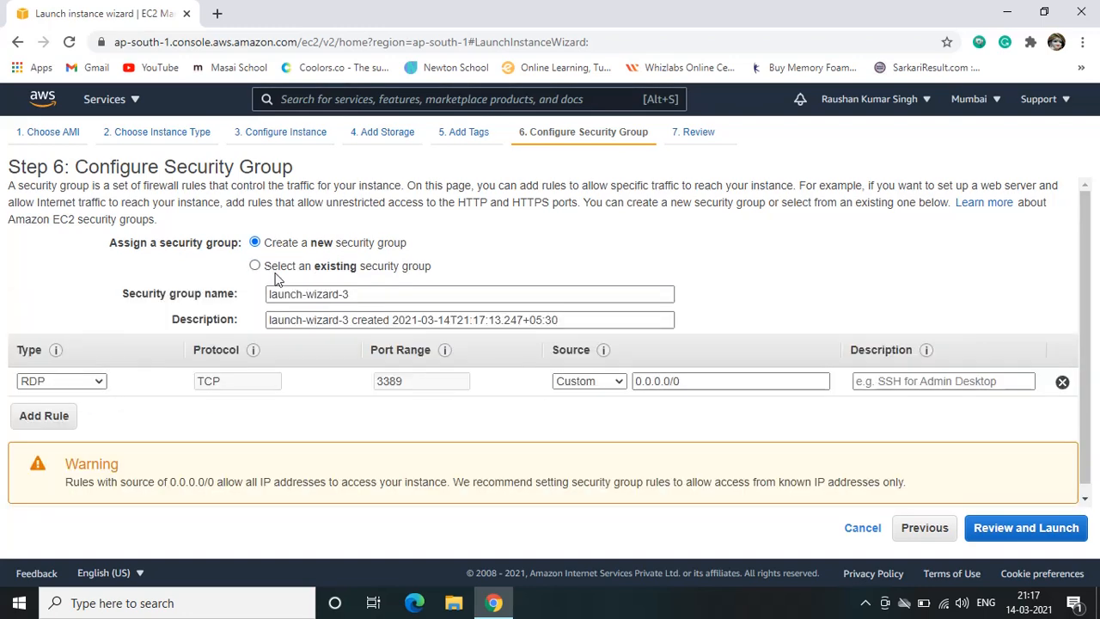
pyautogui.click(357, 295)
pyautogui.moveTo(357, 296); pyautogui.dragTo(215, 299)
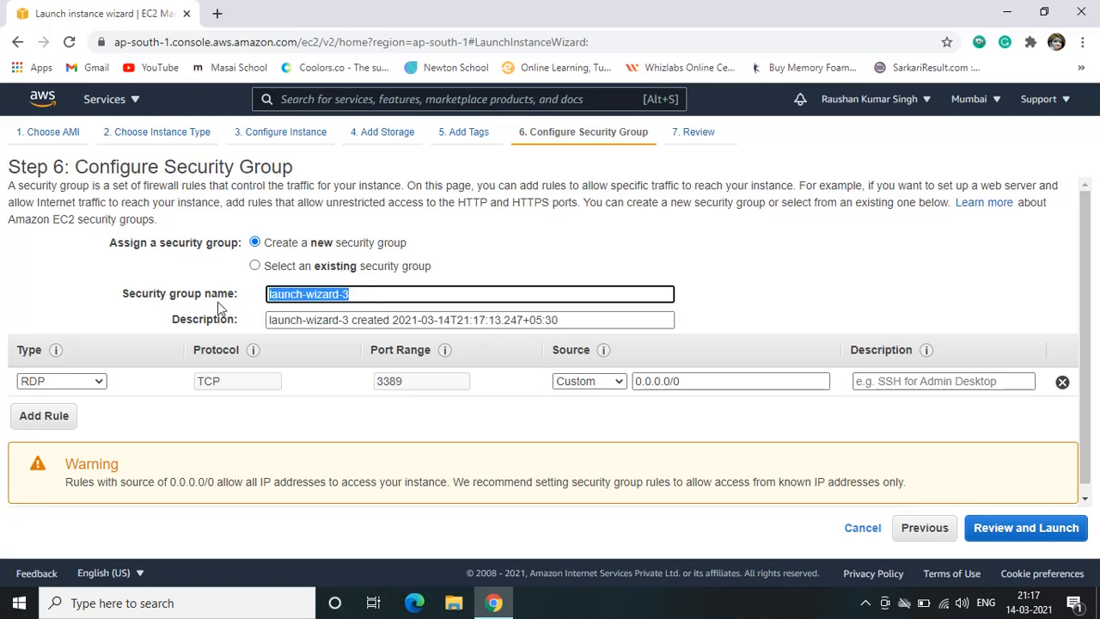
pyautogui.write('win-server')
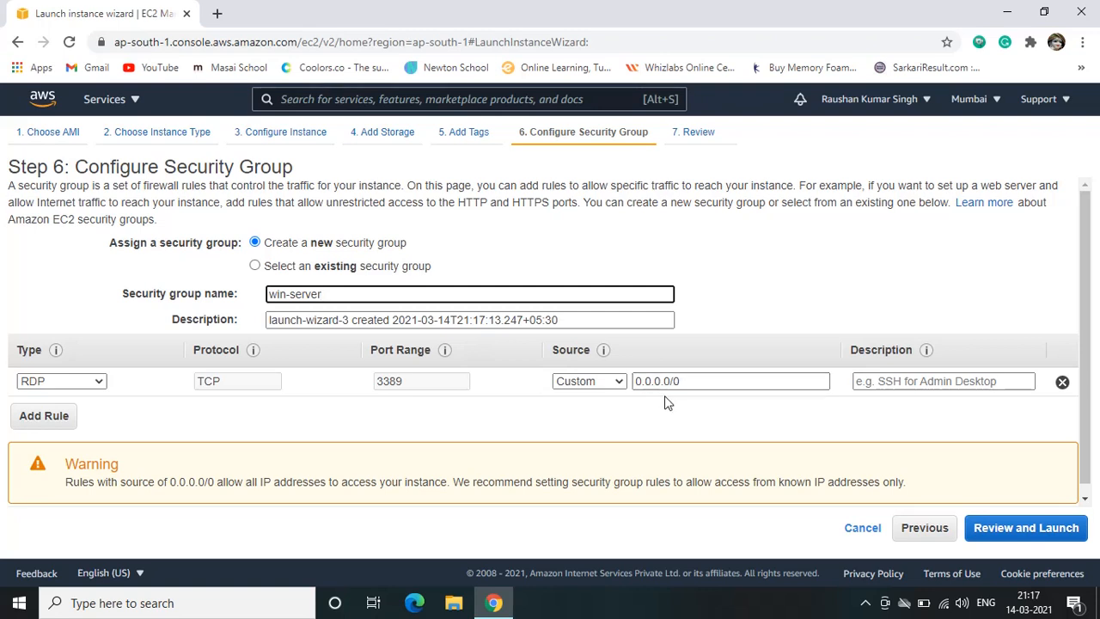
# Add a second inbound rule of type HTTP to the security group
pyautogui.click(43, 415)
pyautogui.click(59, 410)
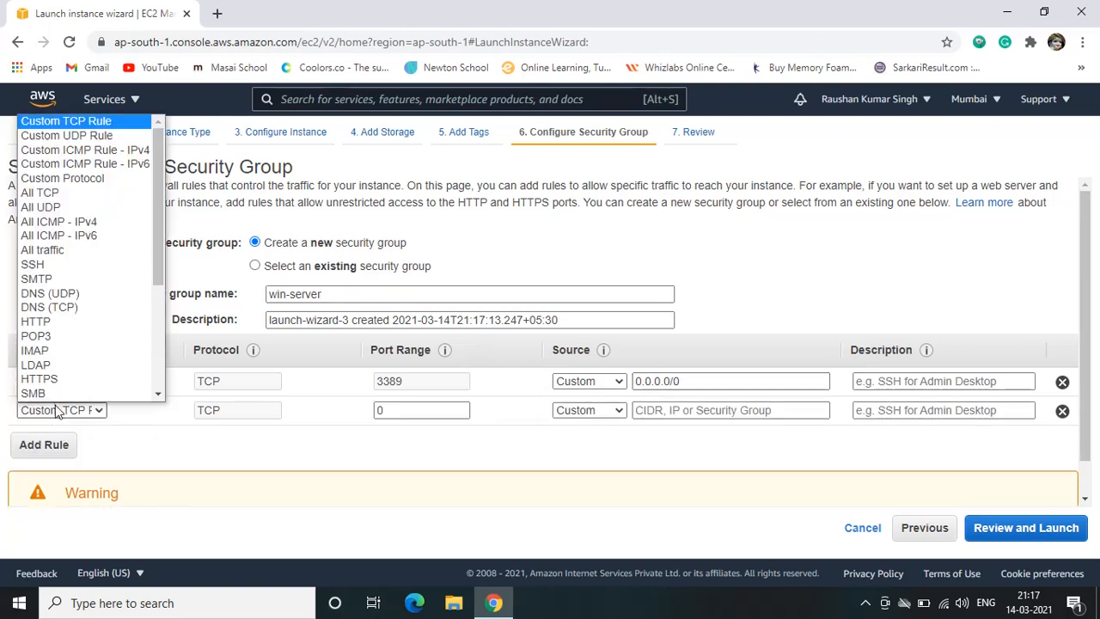
pyautogui.click(47, 294)
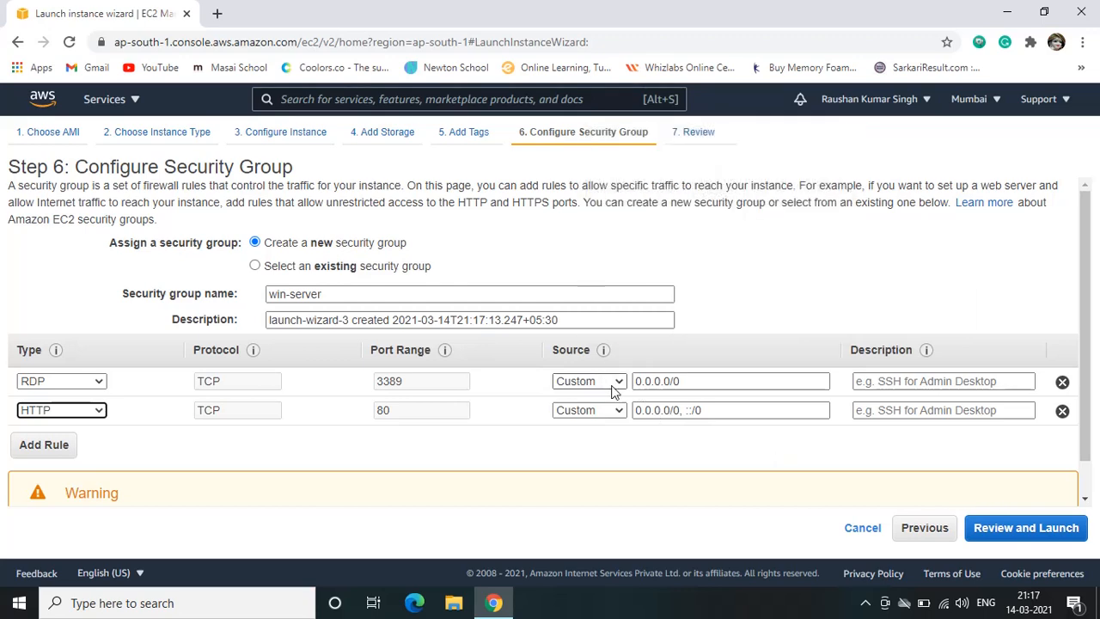
# Try My IP as the RDP rule's source and return it to Custom with 0.0.0.0/0
pyautogui.click(611, 383)
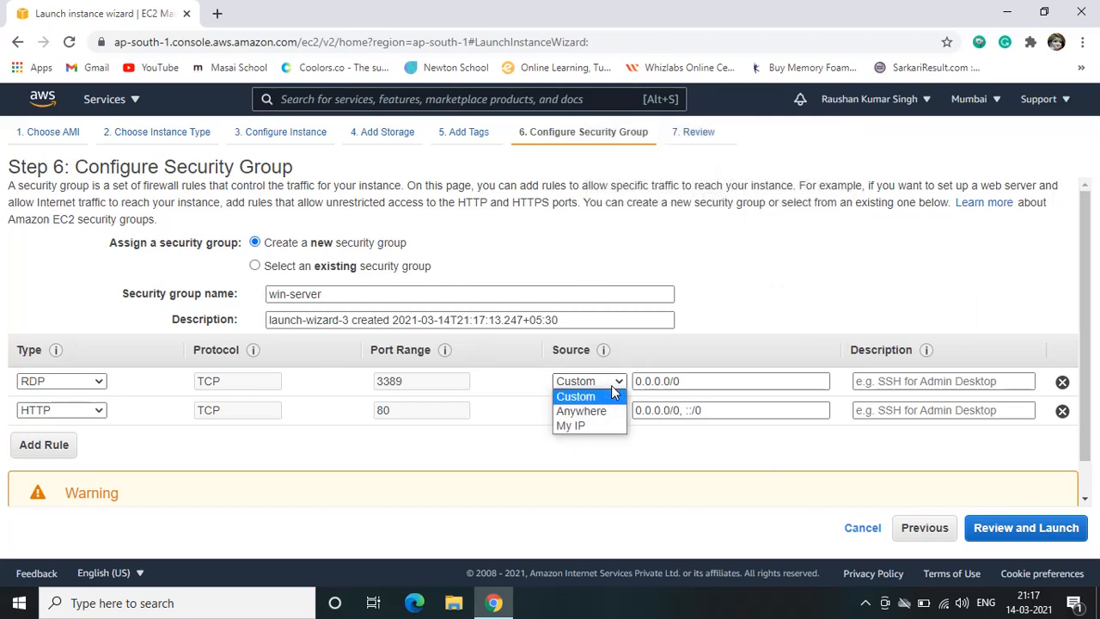
pyautogui.click(591, 427)
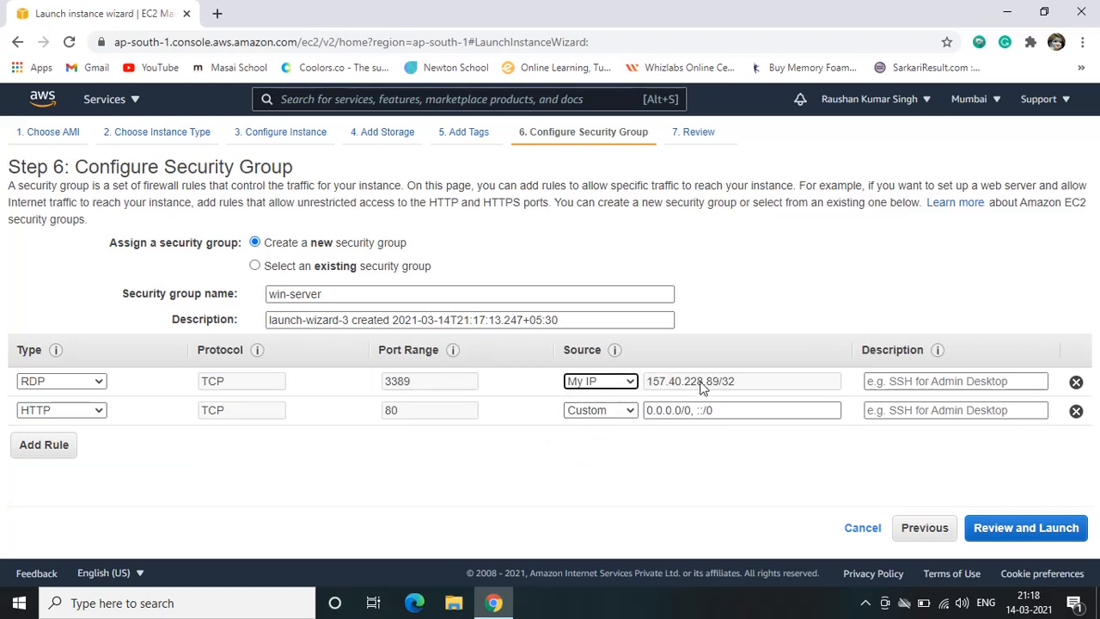
pyautogui.click(619, 382)
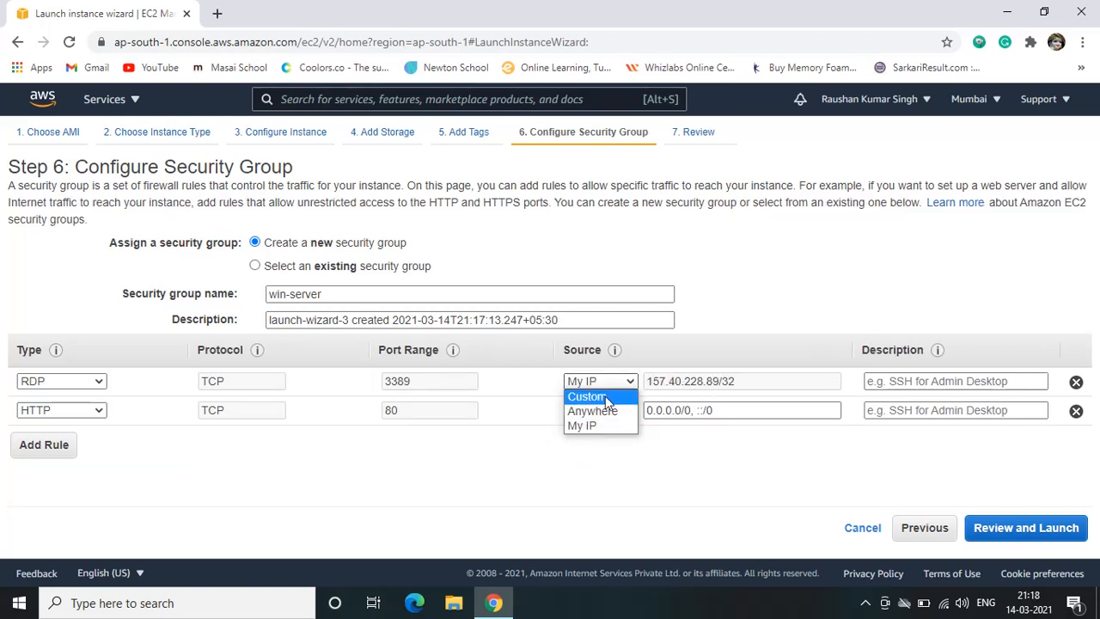
pyautogui.click(601, 397)
pyautogui.click(706, 382)
pyautogui.click(679, 412)
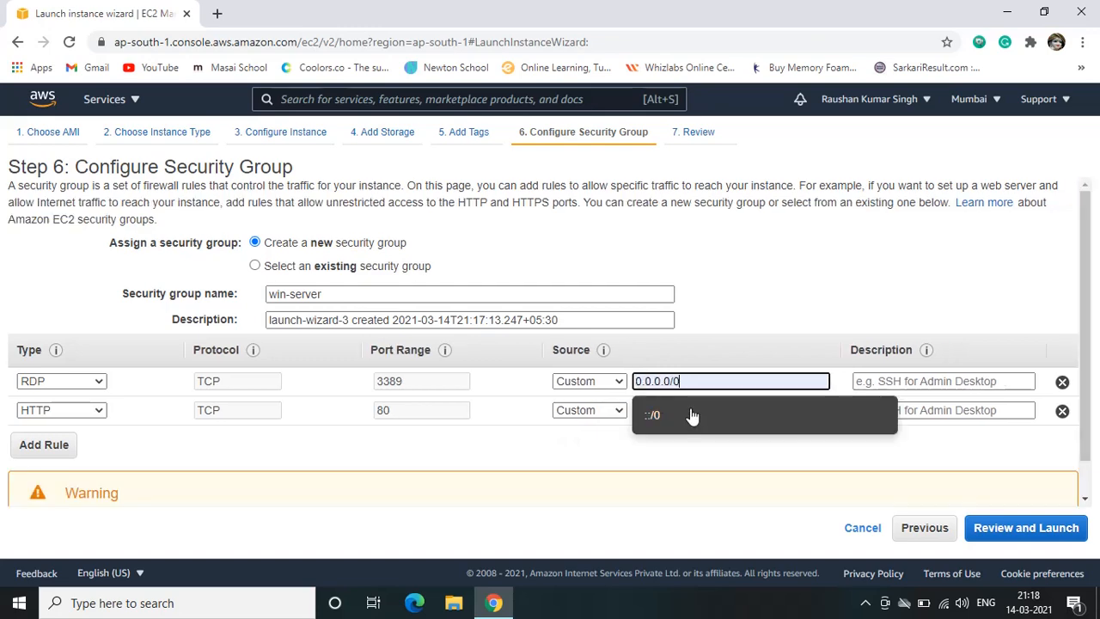
pyautogui.click(663, 420)
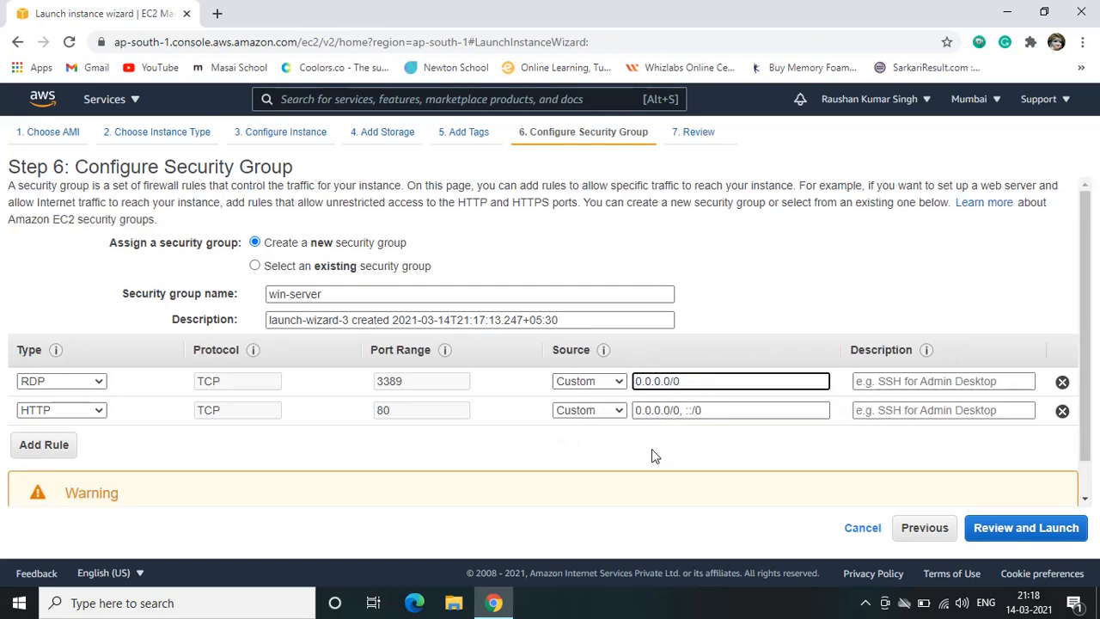
# Continue to the instance launch review and start the launch to reach the key pair selection
pyautogui.scroll(-1, 962, 492)
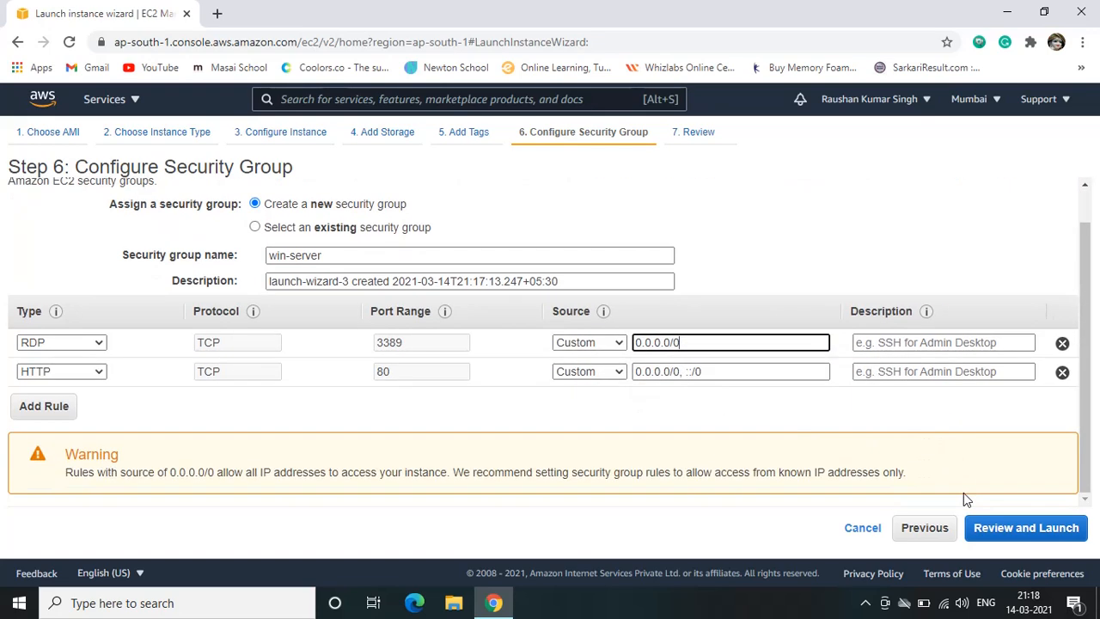
pyautogui.click(1006, 531)
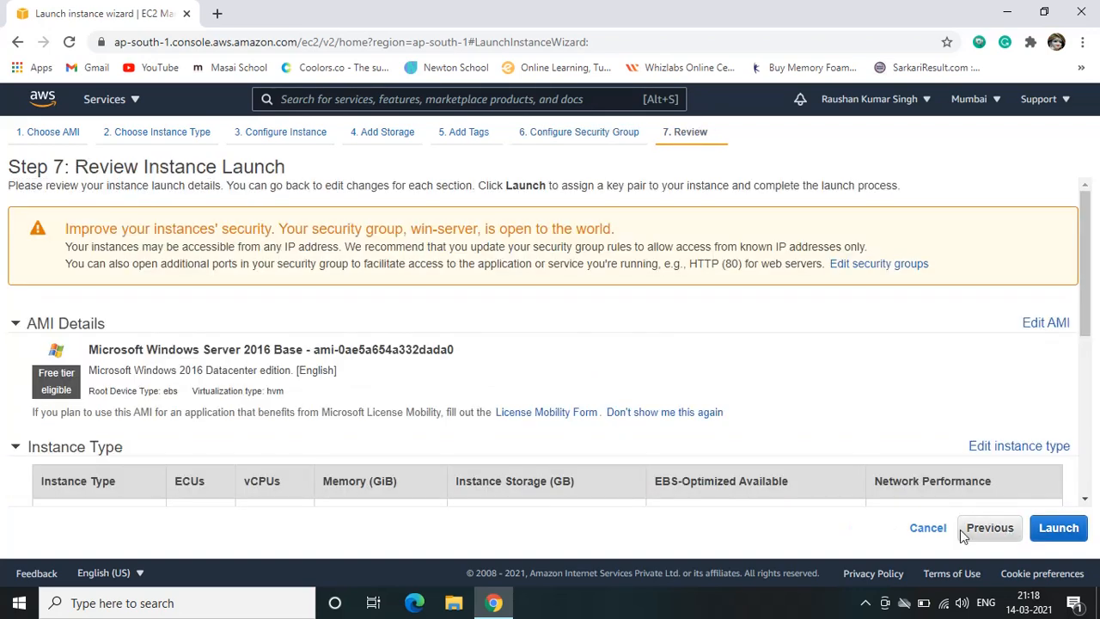
pyautogui.click(1063, 544)
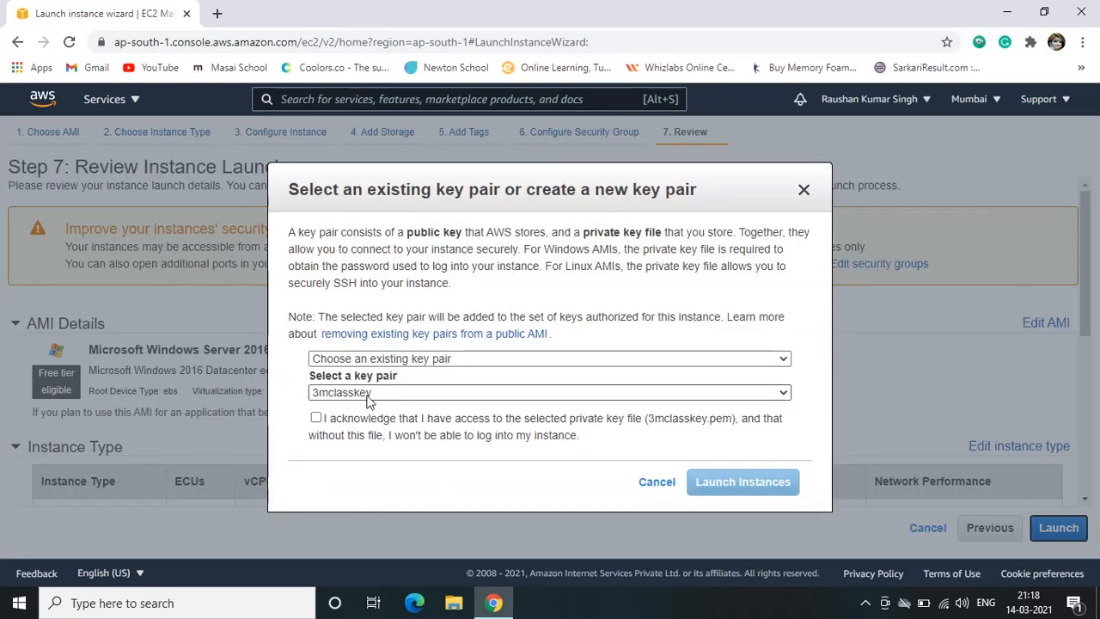
# Create a new key pair named win-ser-key and download its private key file
pyautogui.click(368, 394)
pyautogui.click(367, 422)
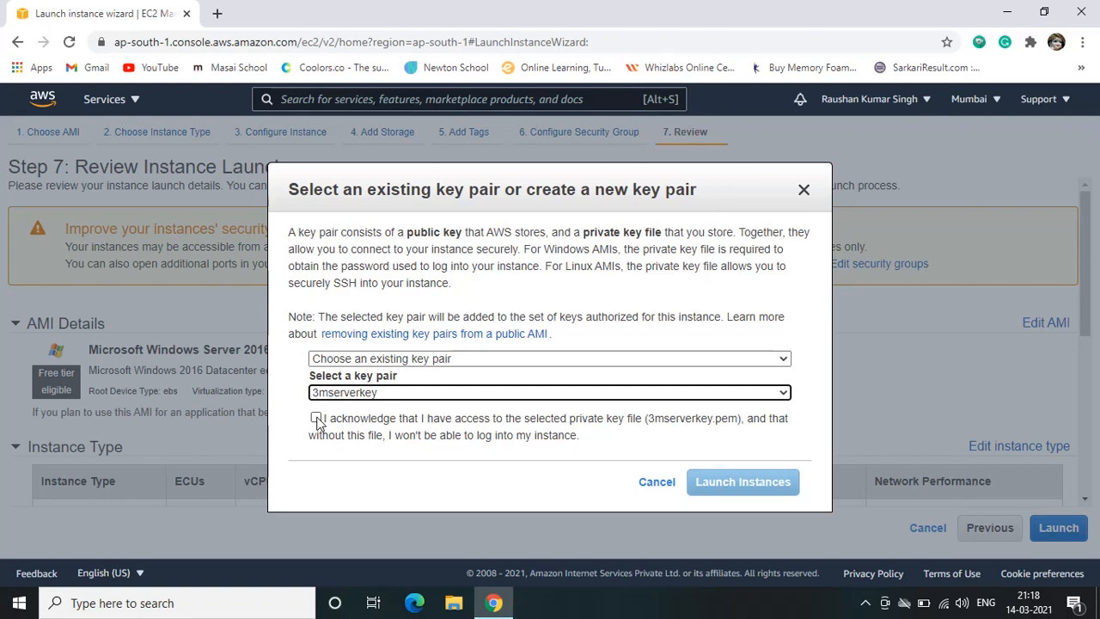
pyautogui.click(388, 361)
pyautogui.click(381, 389)
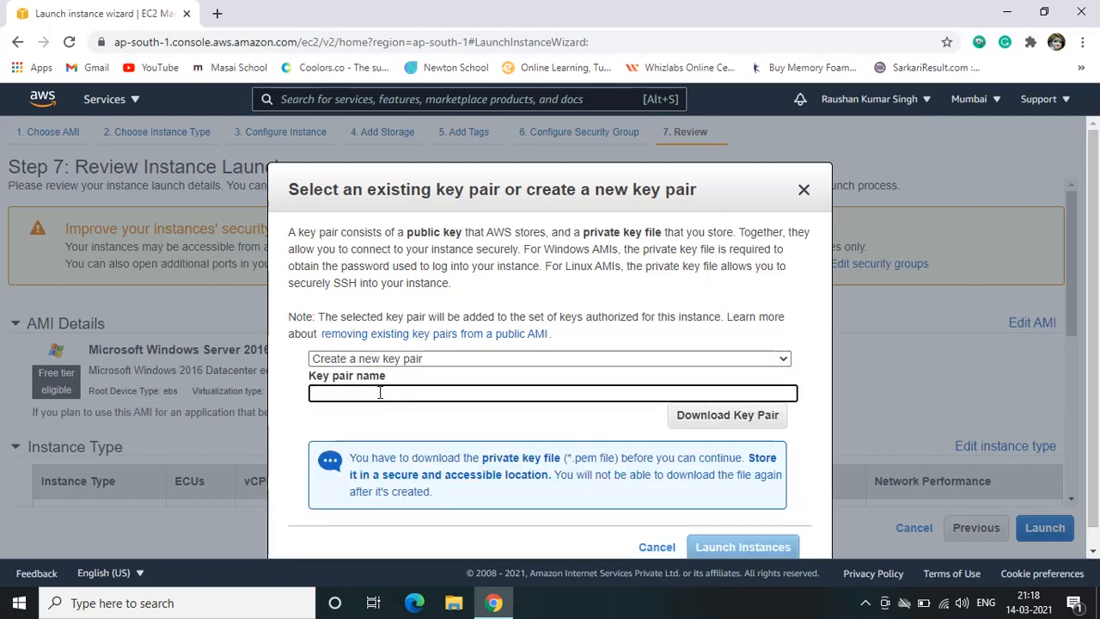
pyautogui.write('win-ser-')
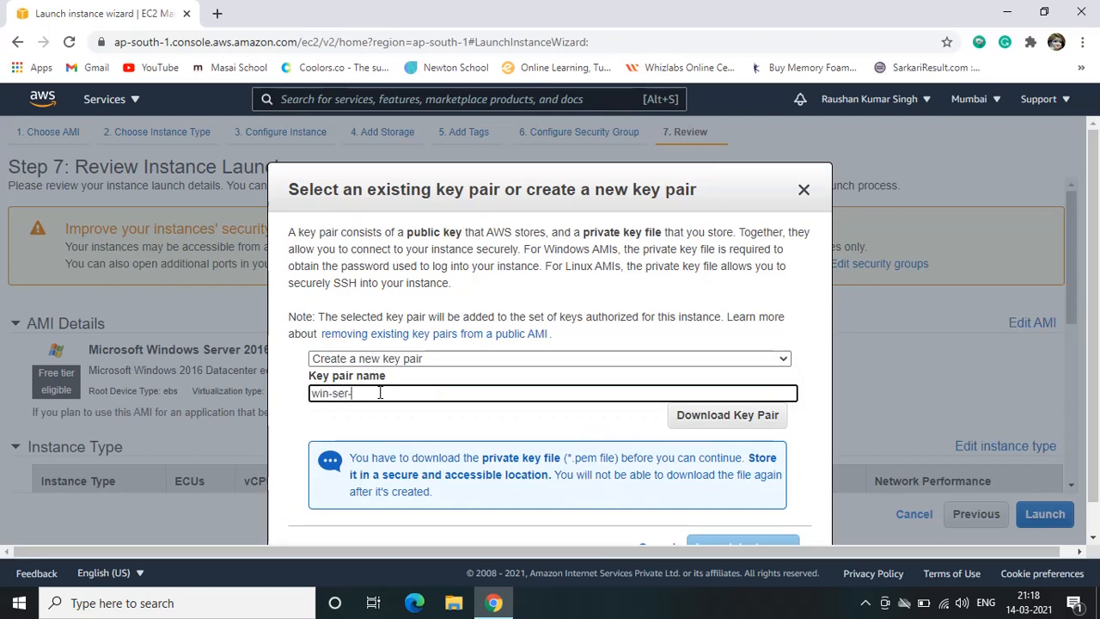
pyautogui.write('key')
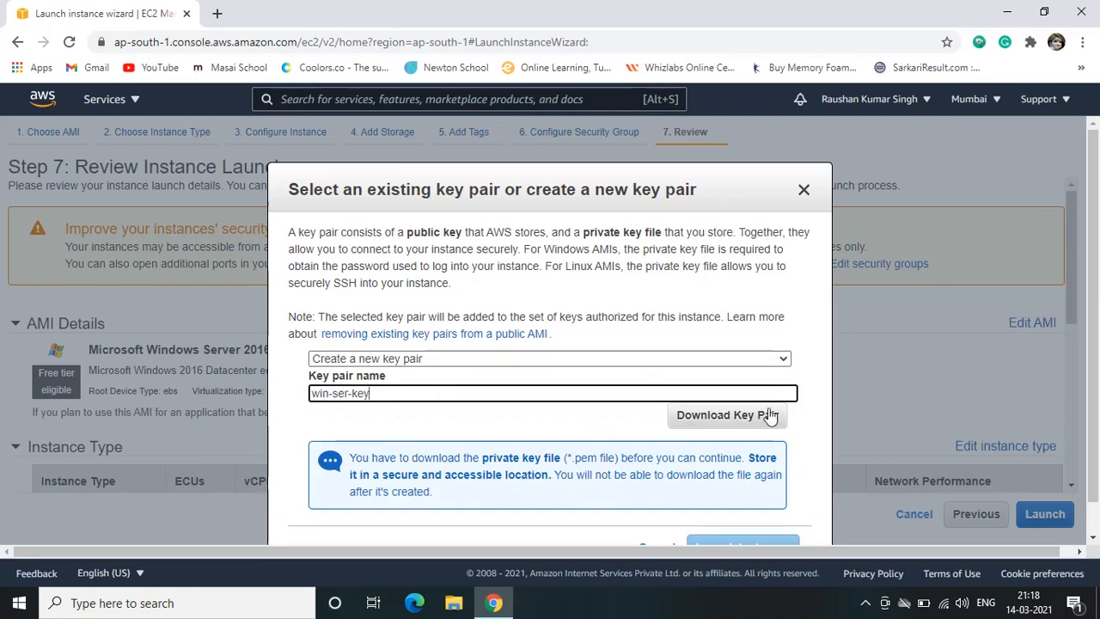
pyautogui.click(713, 417)
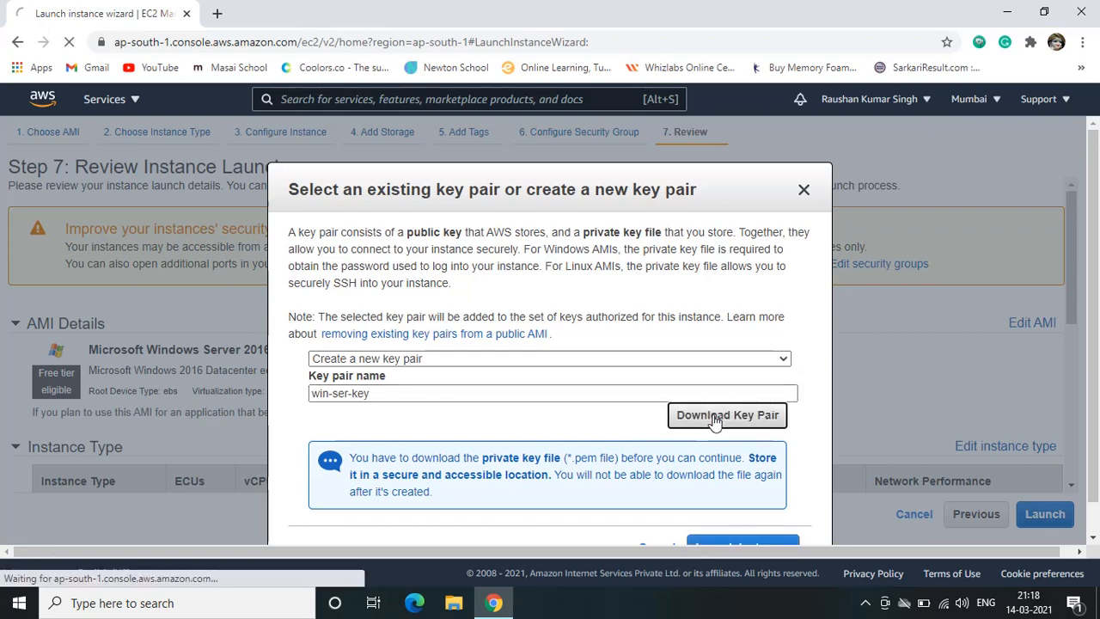
# Launch the instance with the new key pair, open the instances list and refresh it
pyautogui.scroll(-1, 685, 453)
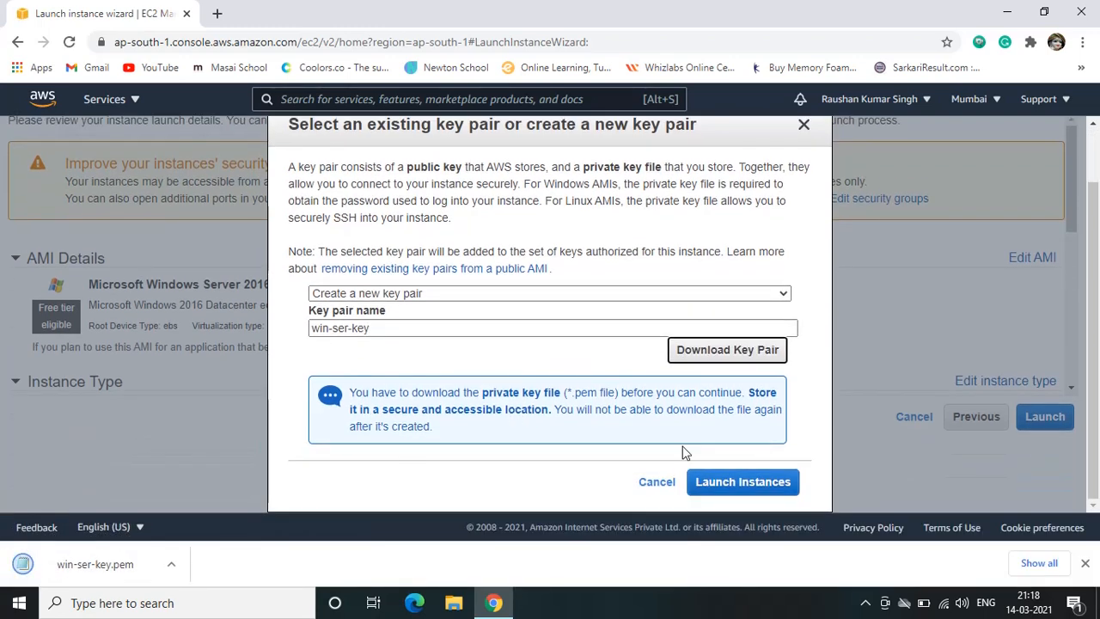
pyautogui.click(744, 482)
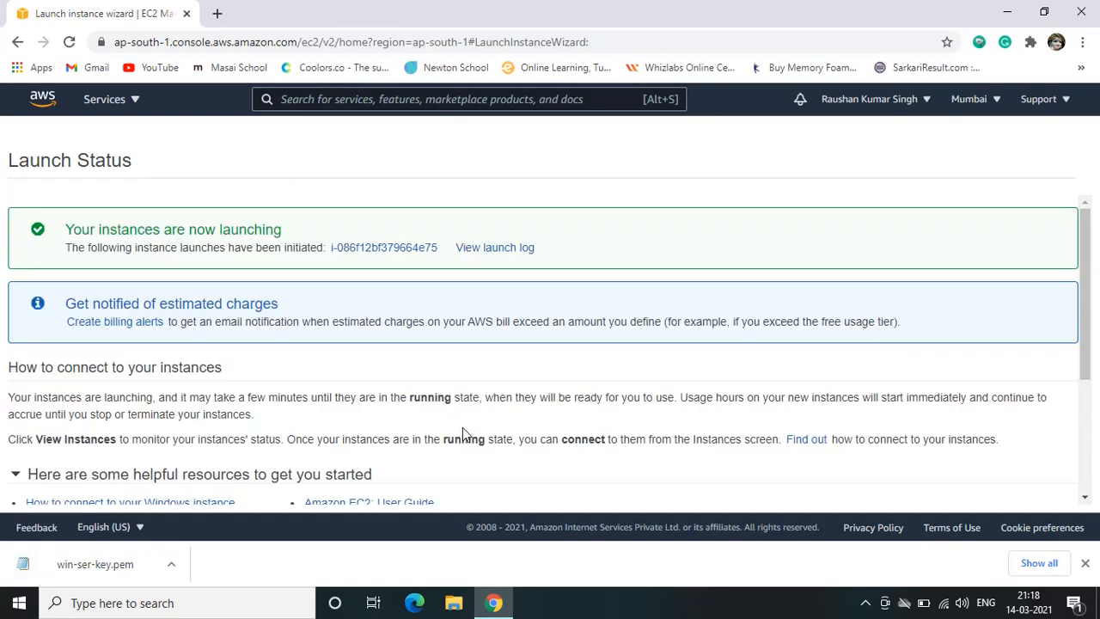
pyautogui.scroll(-3, 846, 406)
pyautogui.click(1024, 491)
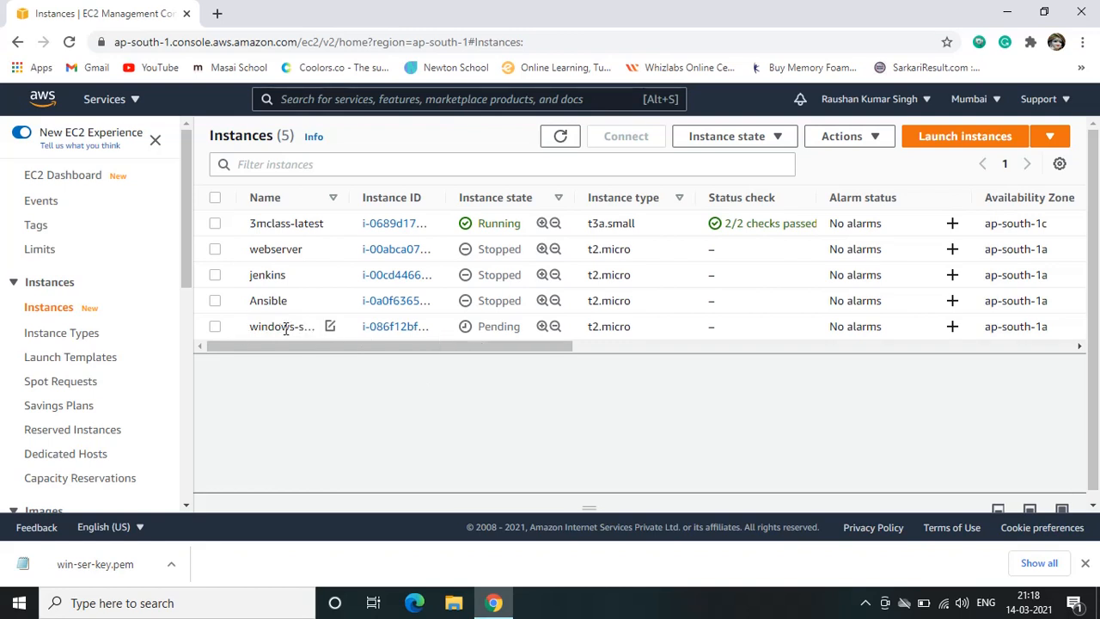
pyautogui.click(550, 134)
pyautogui.click(865, 602)
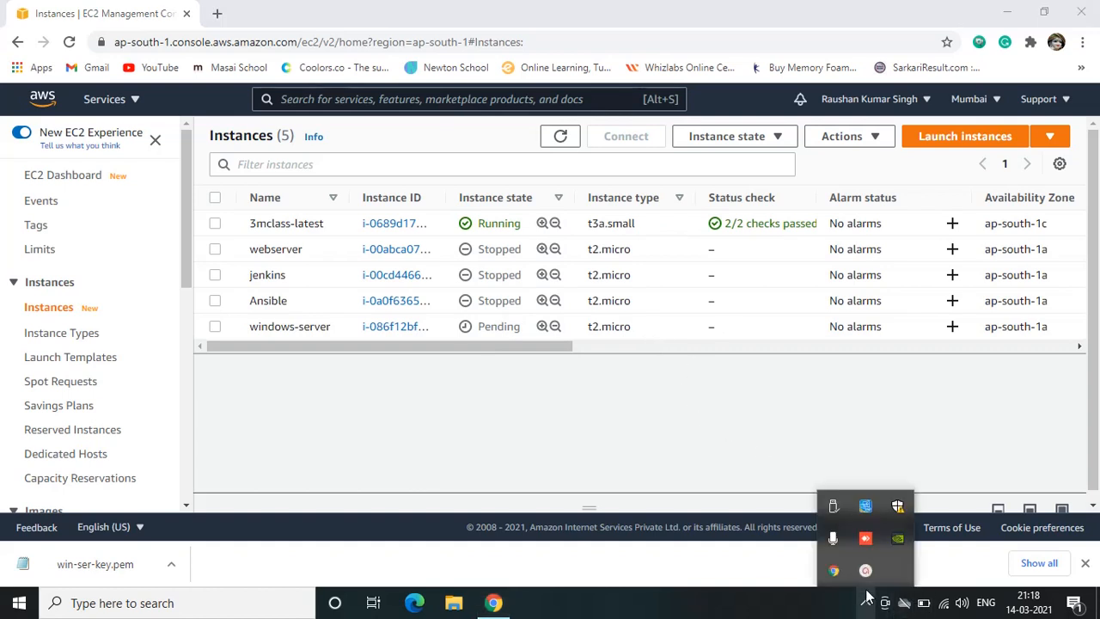
pyautogui.click(866, 538)
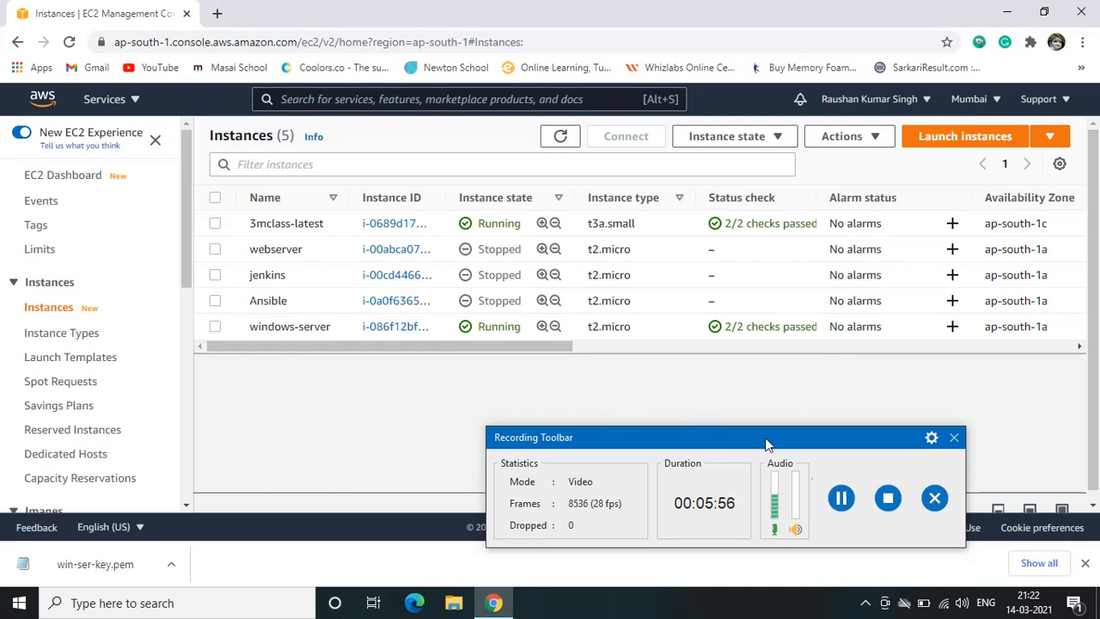
pyautogui.click(953, 438)
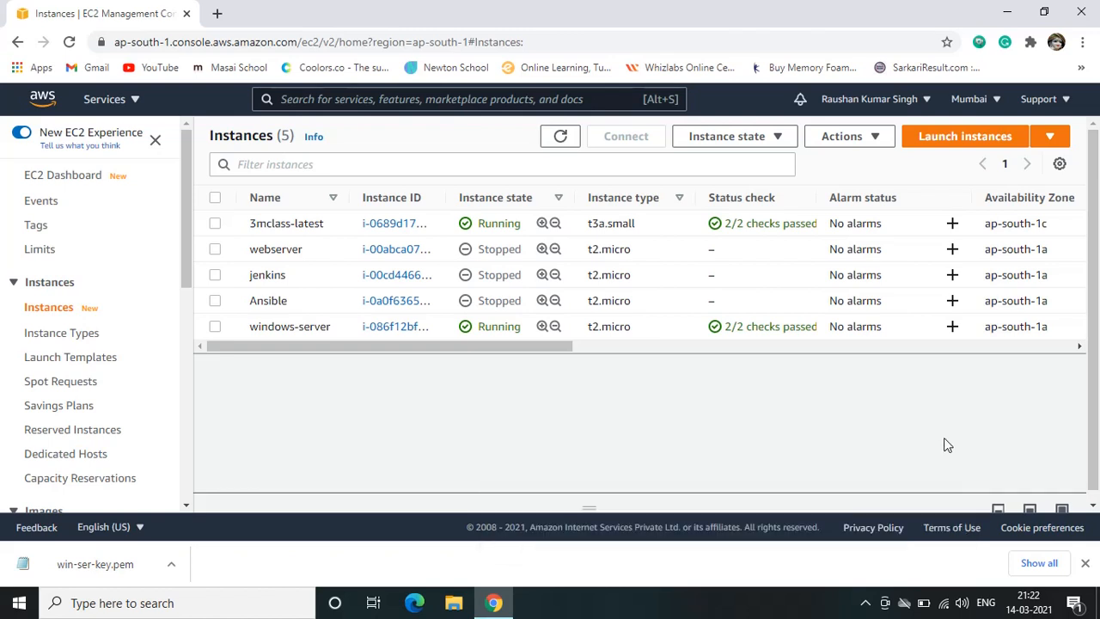
pyautogui.click(868, 603)
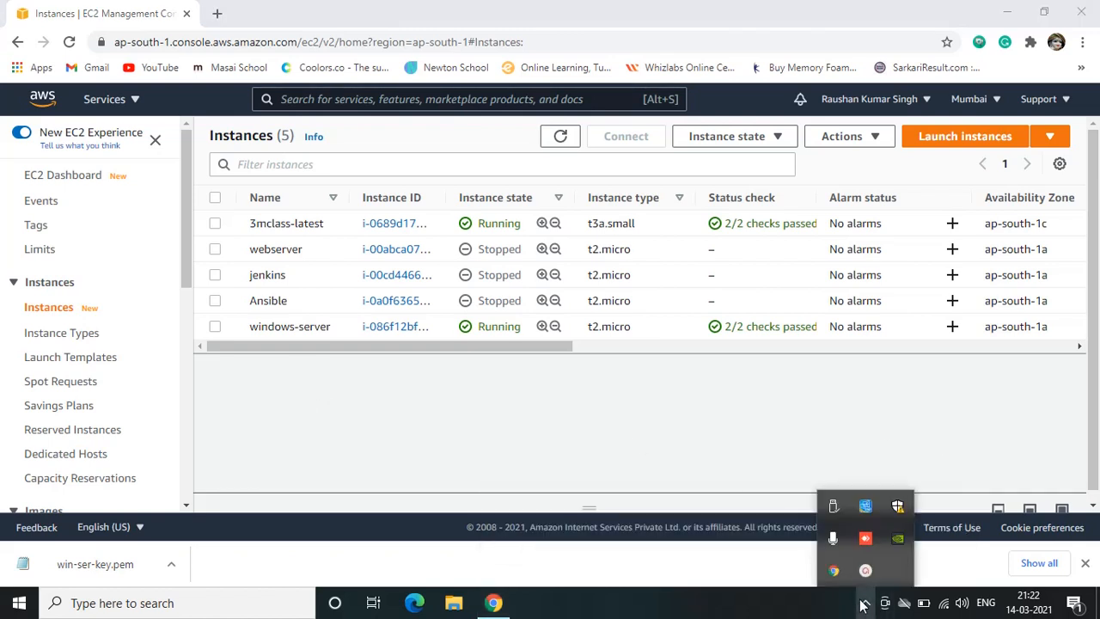
pyautogui.click(866, 604)
pyautogui.click(547, 402)
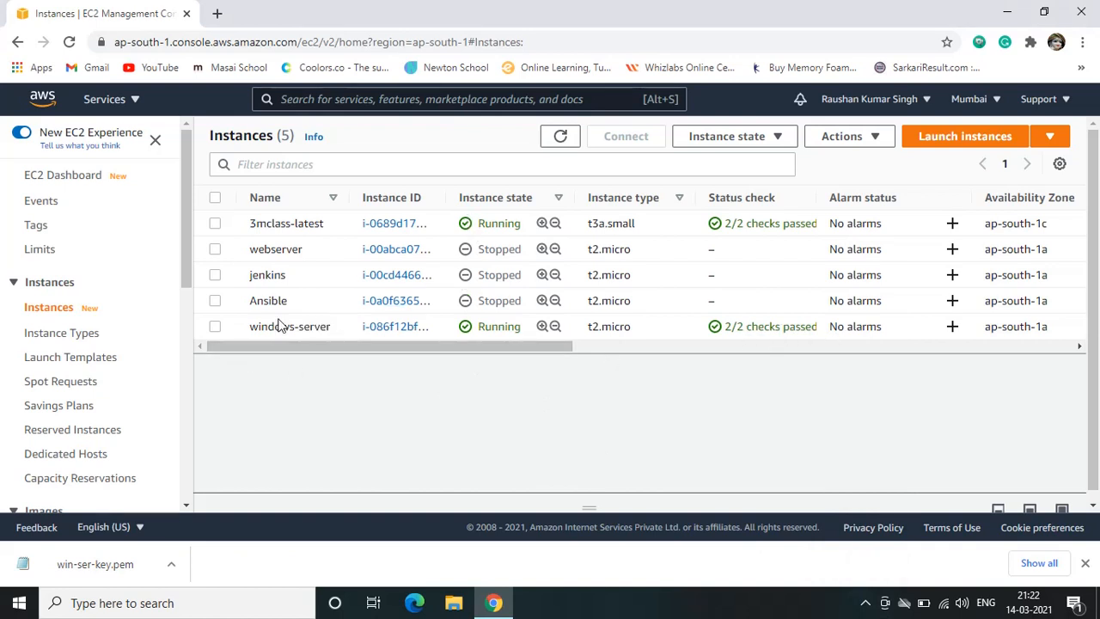
# Open the RDP client connection options for the windows-server instance and download its remote desktop file
pyautogui.click(216, 327)
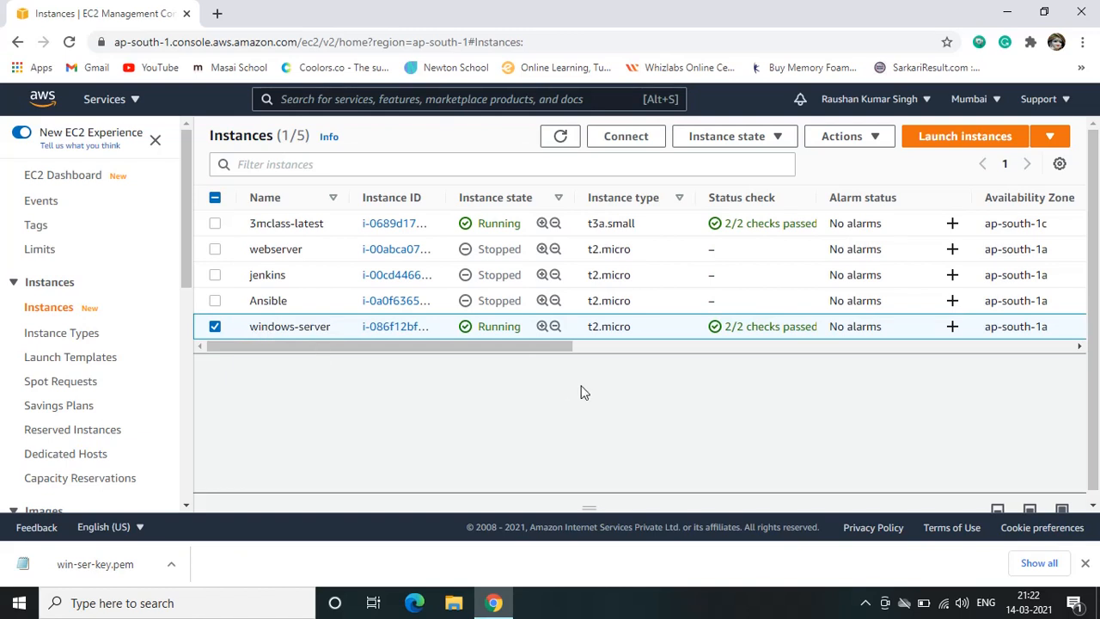
pyautogui.click(629, 139)
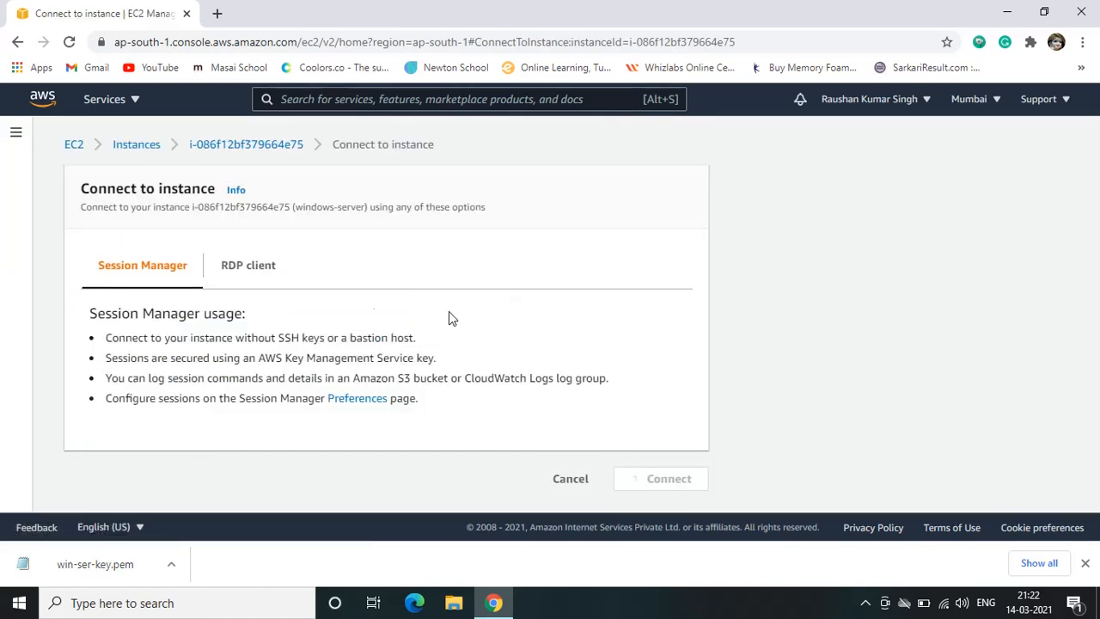
pyautogui.click(251, 270)
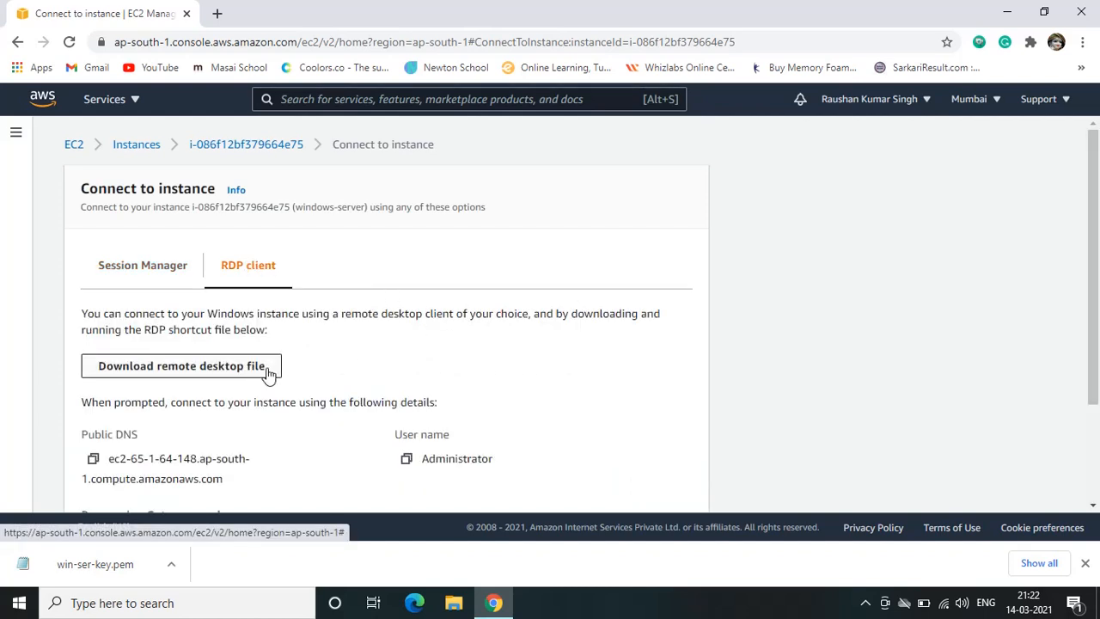
pyautogui.click(210, 365)
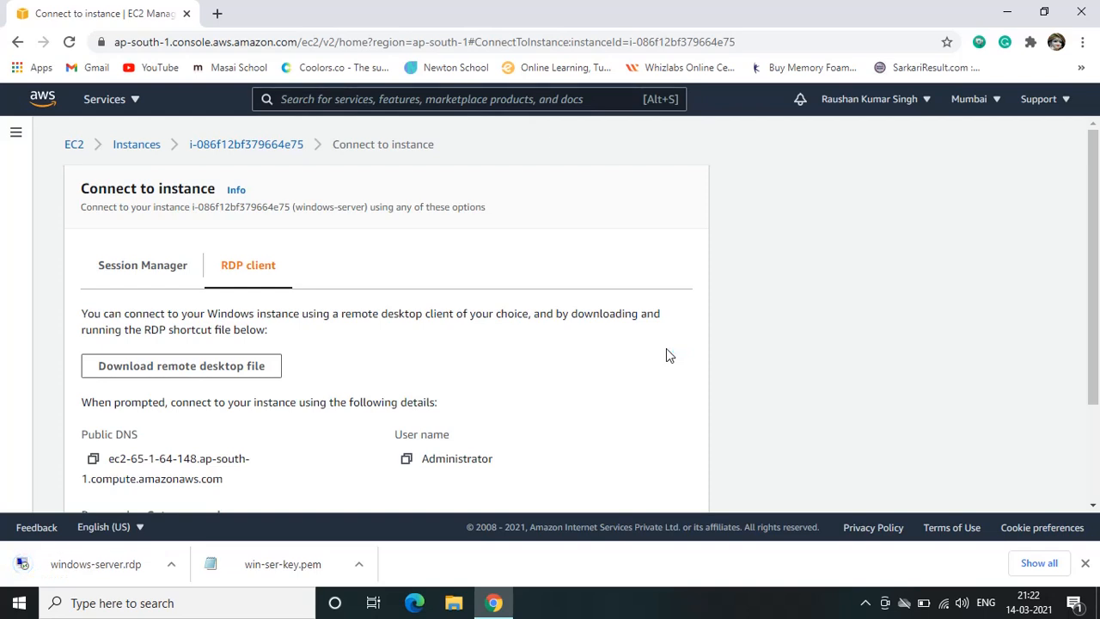
pyautogui.click(112, 565)
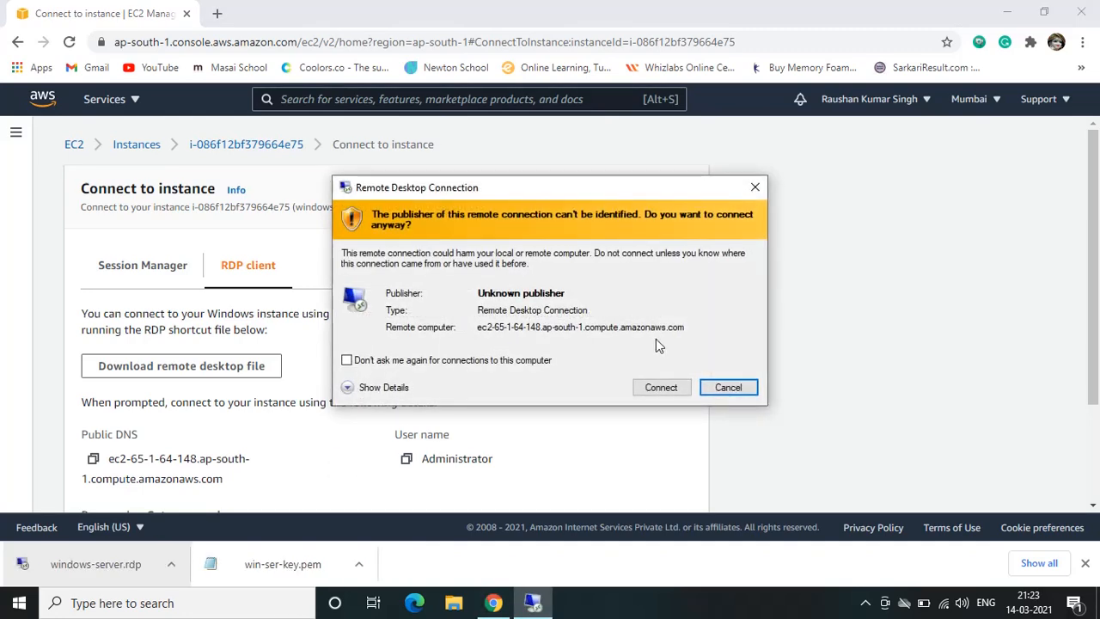
pyautogui.click(663, 392)
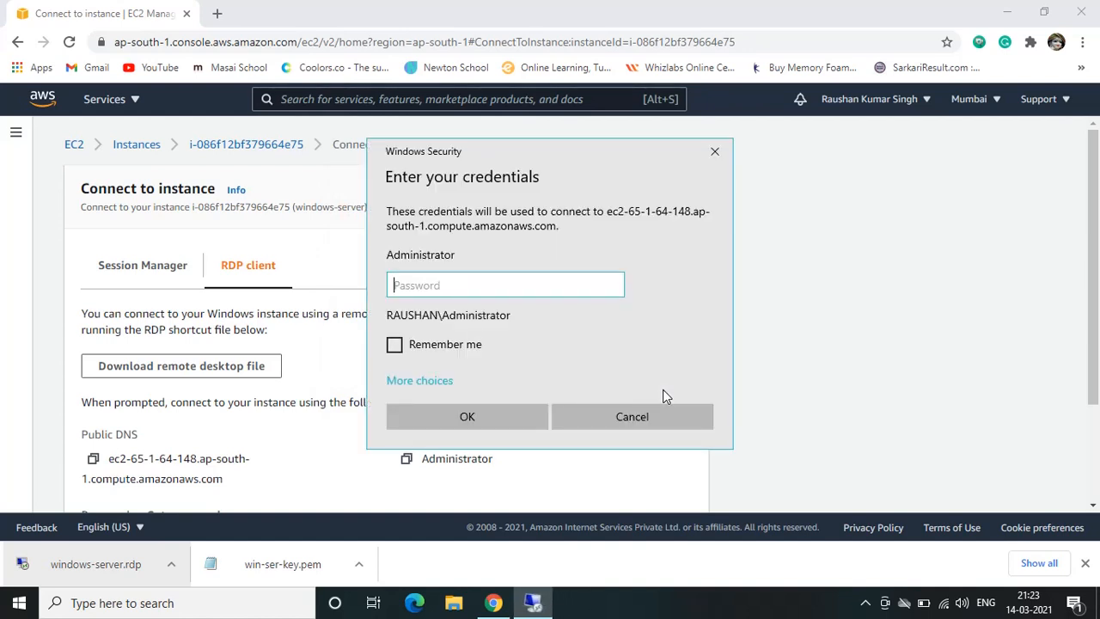
pyautogui.click(431, 284)
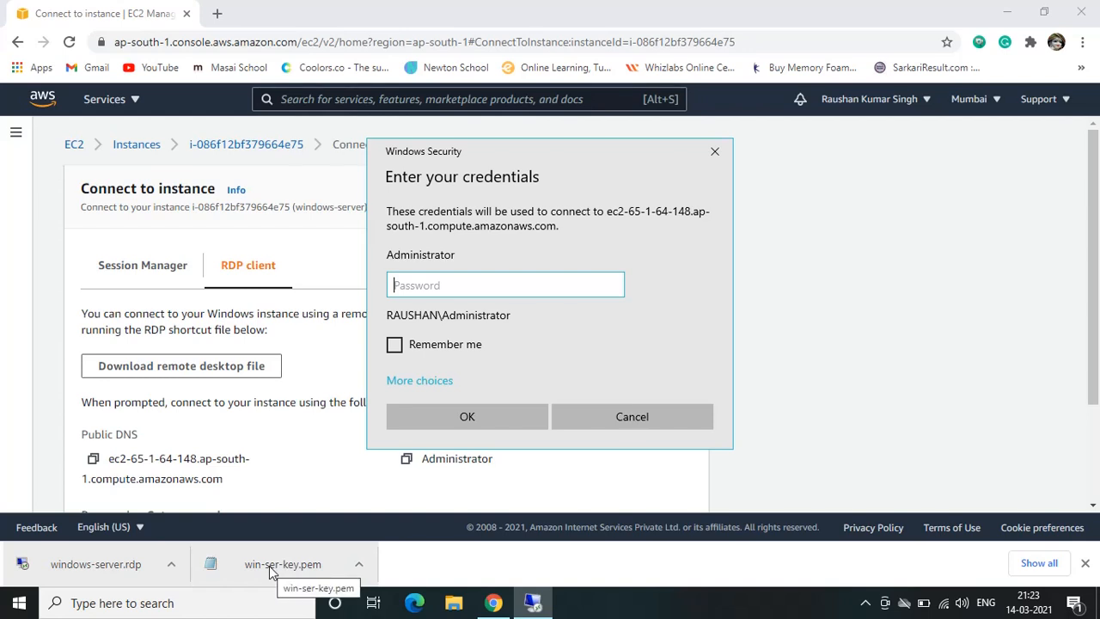
pyautogui.click(864, 604)
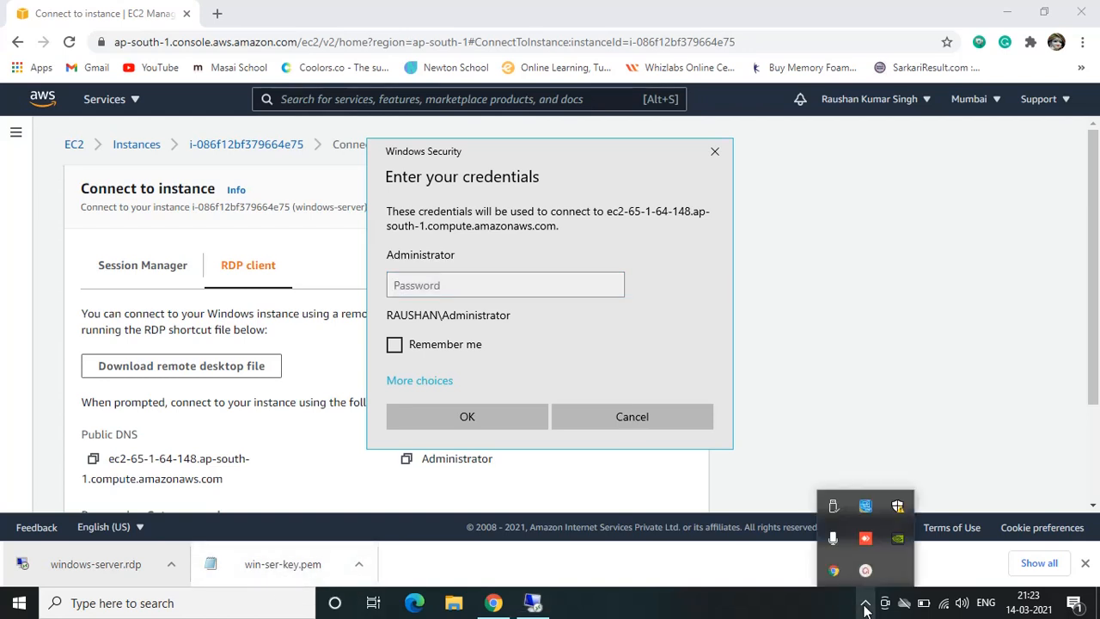
pyautogui.click(865, 570)
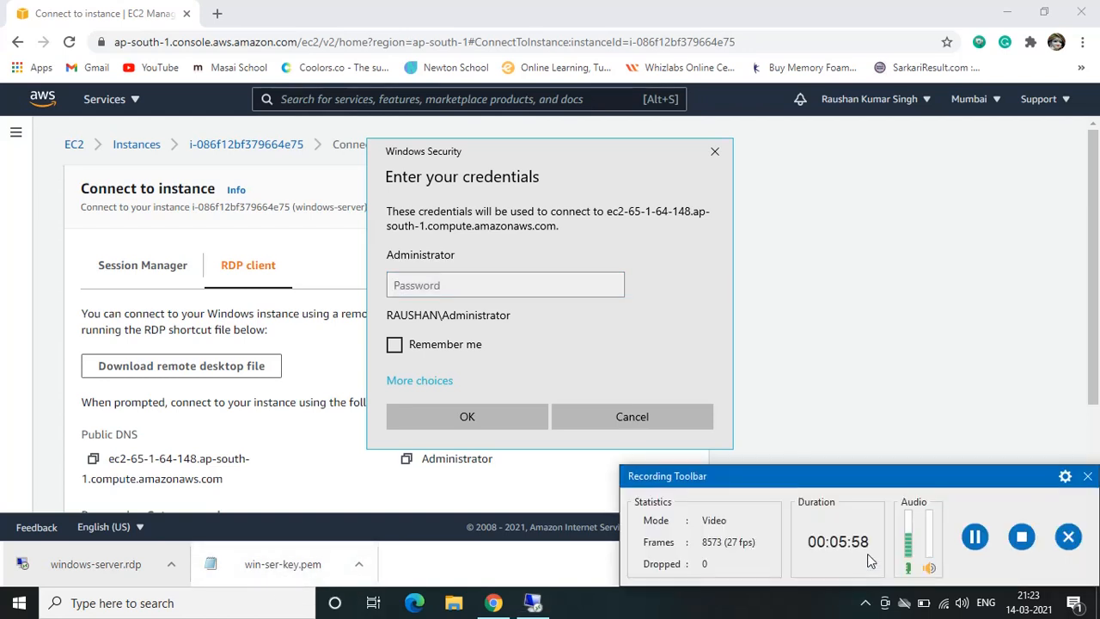
pyautogui.click(975, 539)
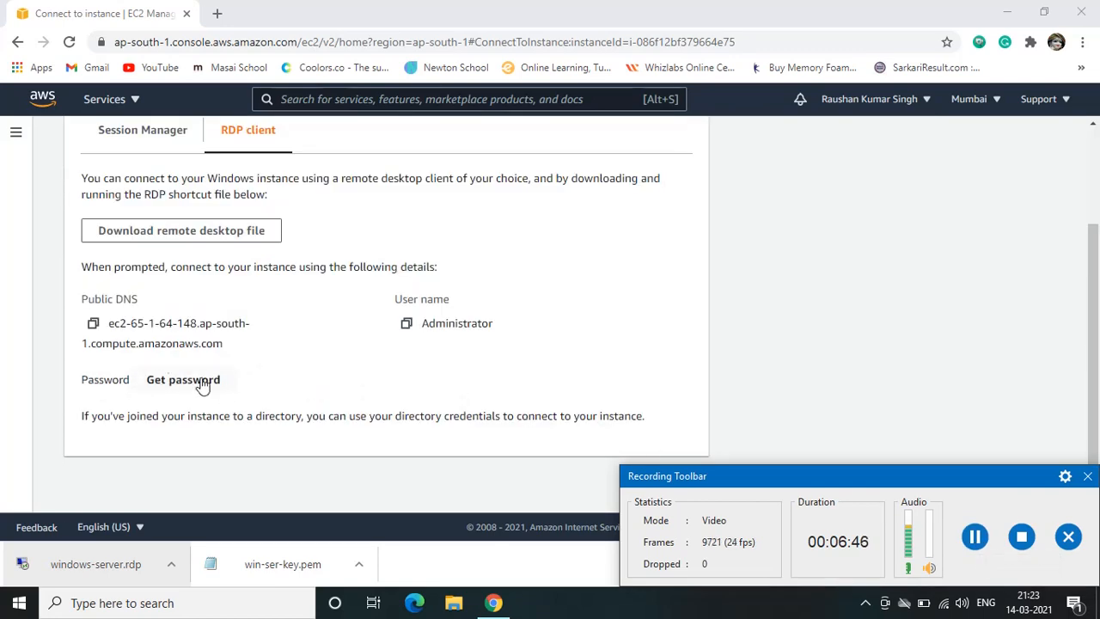
# Get the instance's Windows password by loading the win-ser-key file from Downloads and decrypting it
pyautogui.click(197, 384)
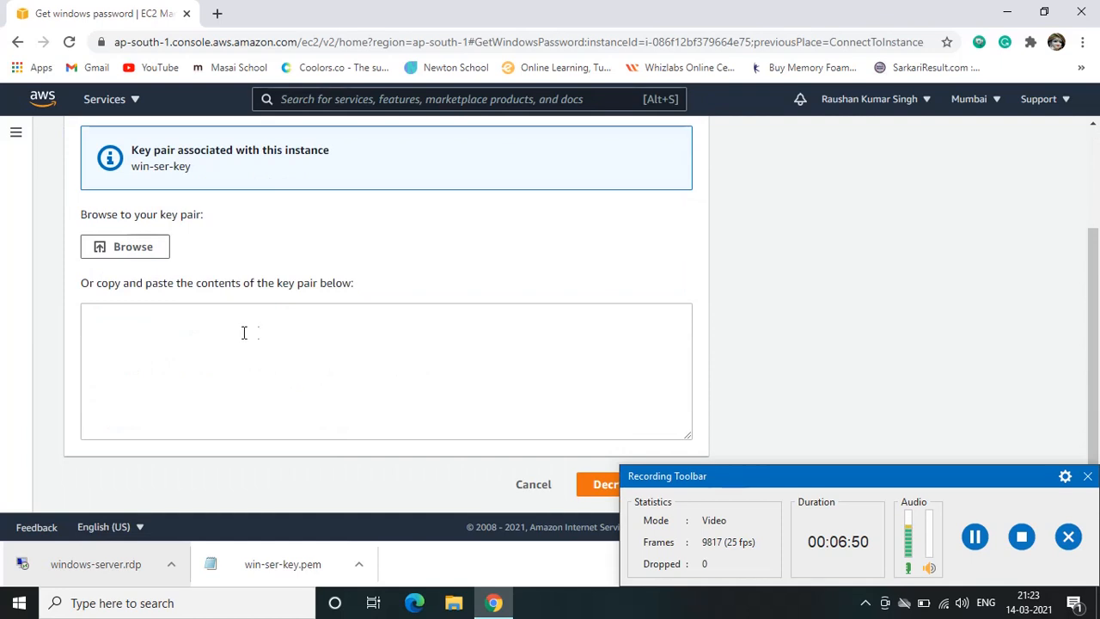
pyautogui.click(1087, 480)
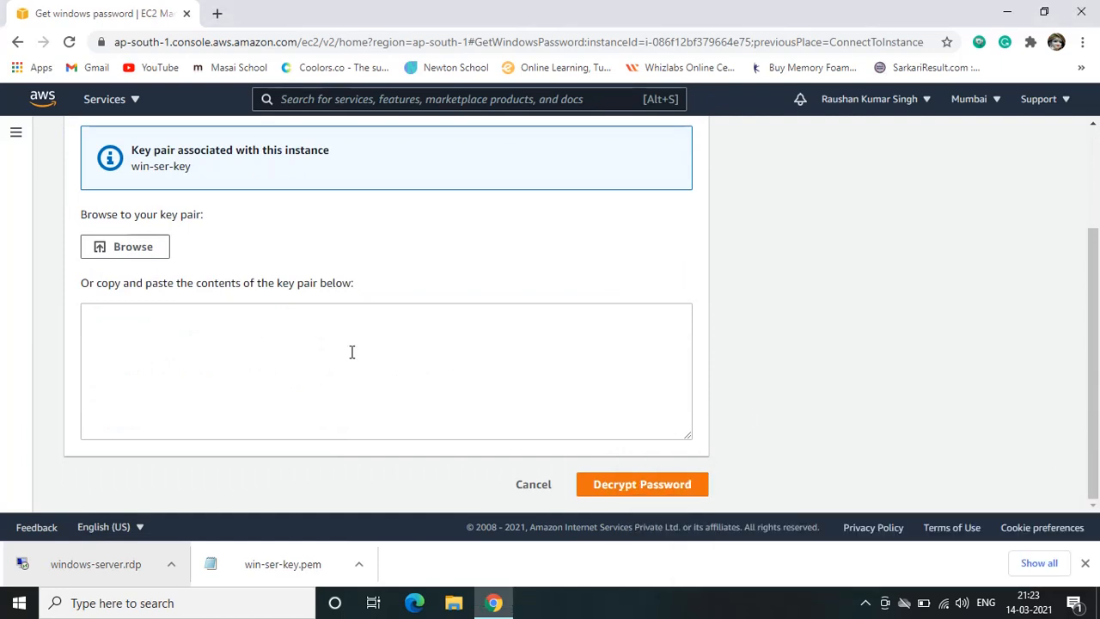
pyautogui.click(127, 248)
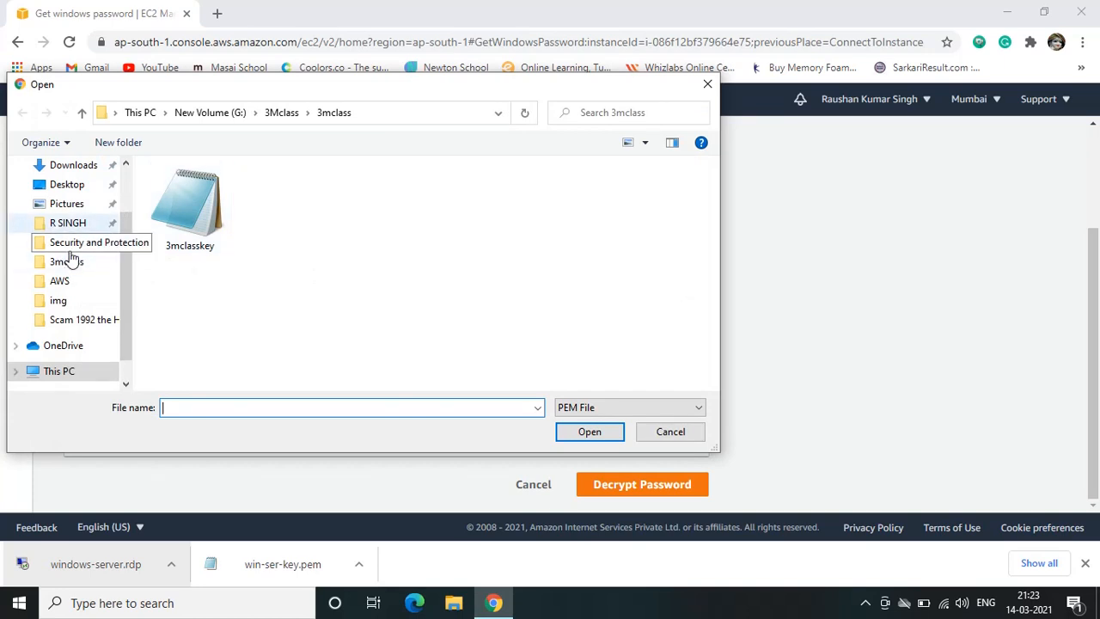
pyautogui.click(39, 166)
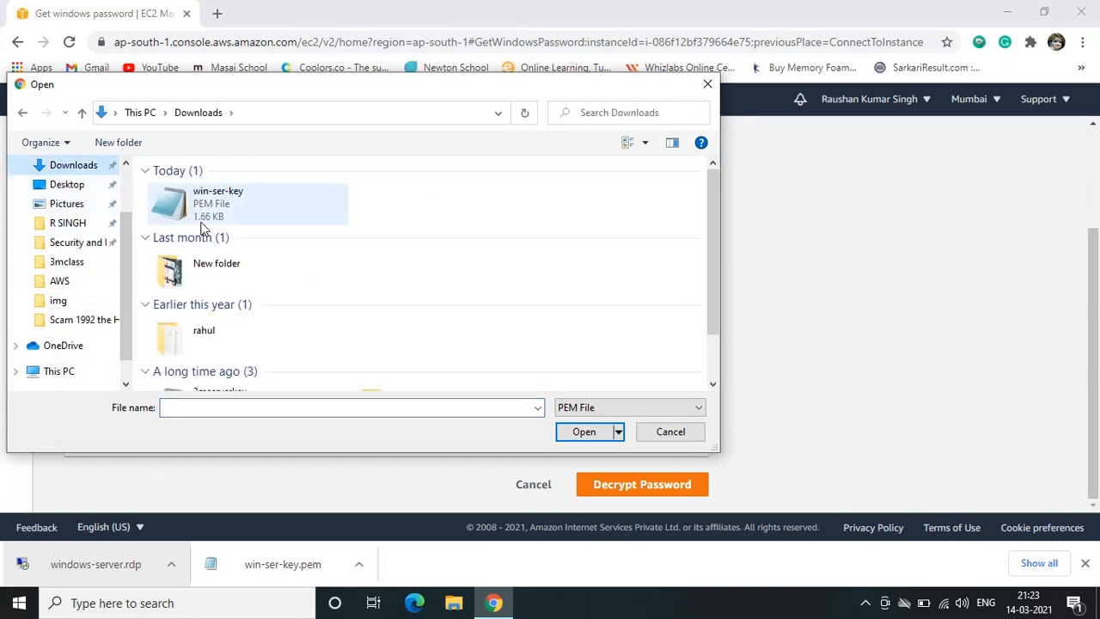
pyautogui.click(220, 211)
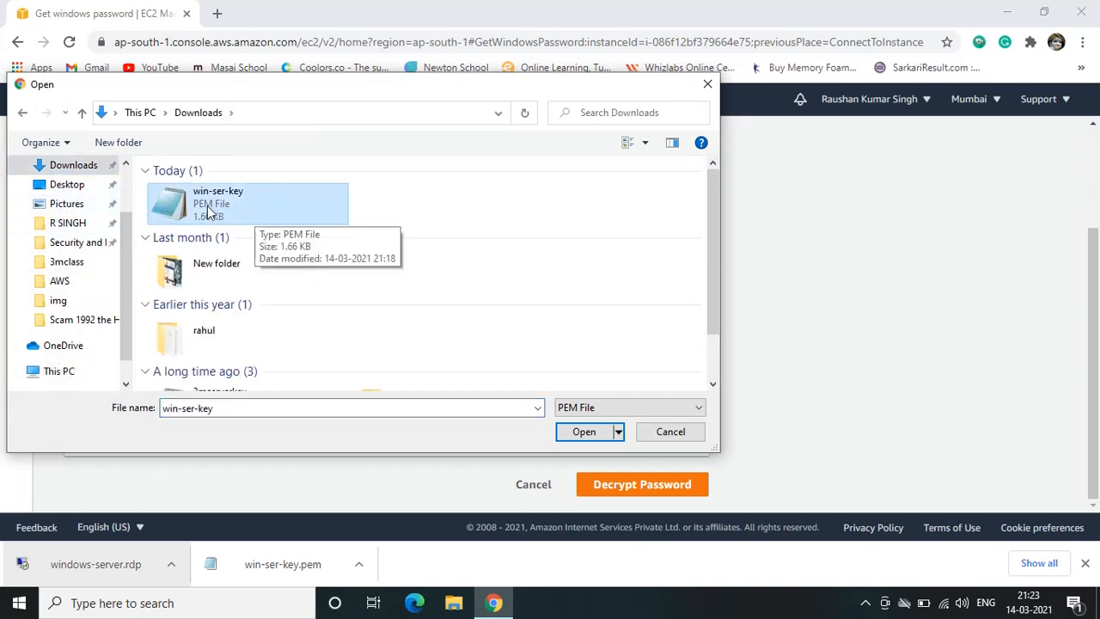
pyautogui.click(583, 434)
pyautogui.scroll(-5, 302, 369)
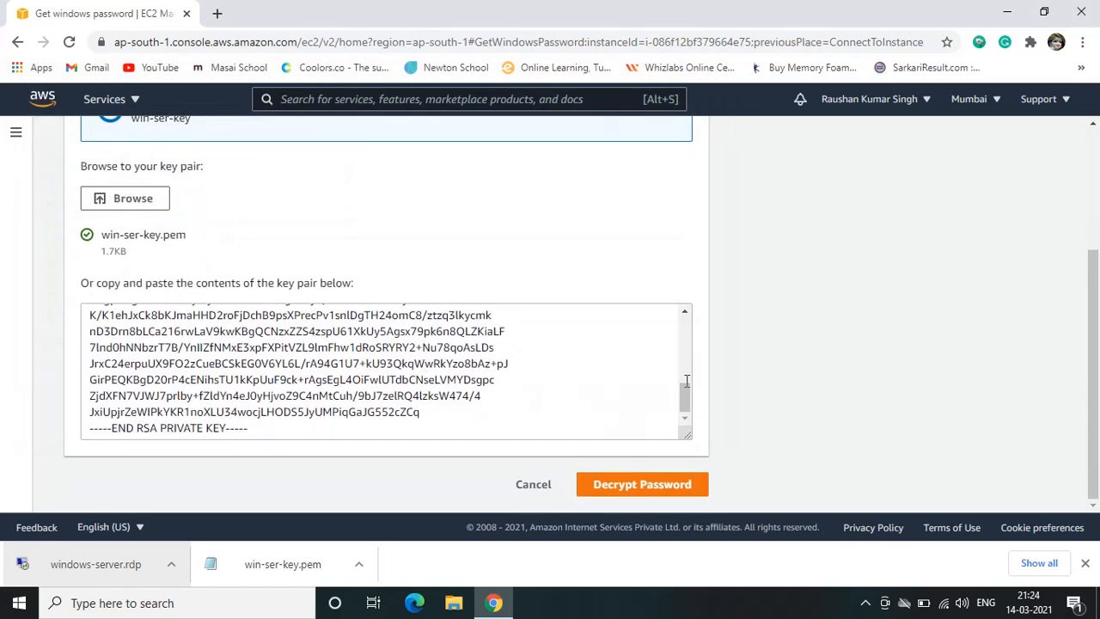
pyautogui.click(642, 486)
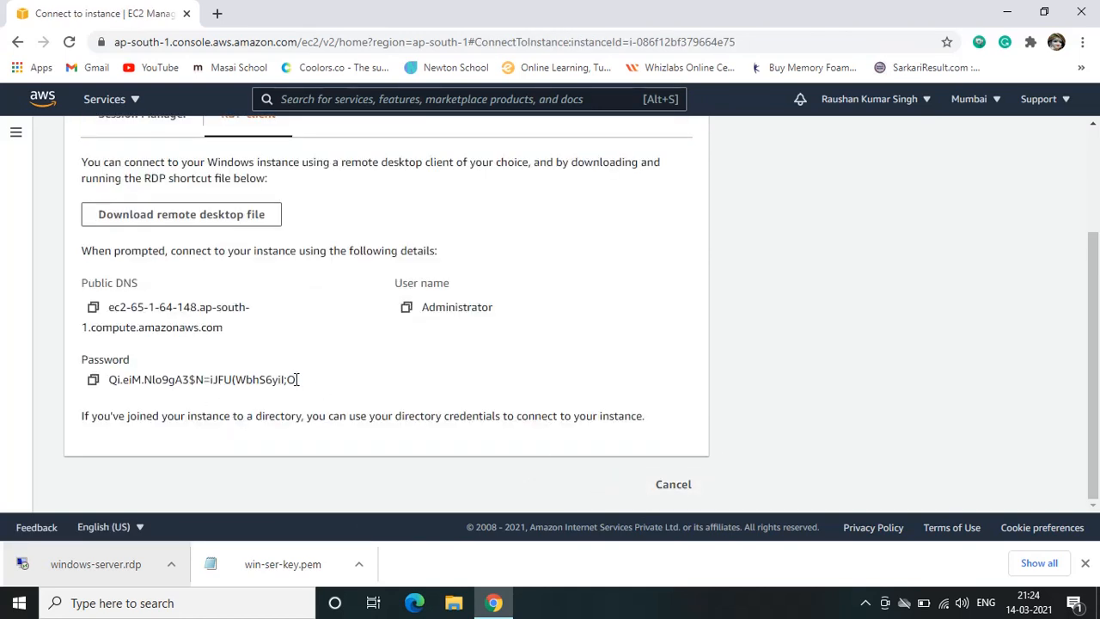
# Copy the decrypted administrator password, paste it into a new Notepad document, select it there and minimize Notepad
pyautogui.click(93, 380)
pyautogui.press('super')
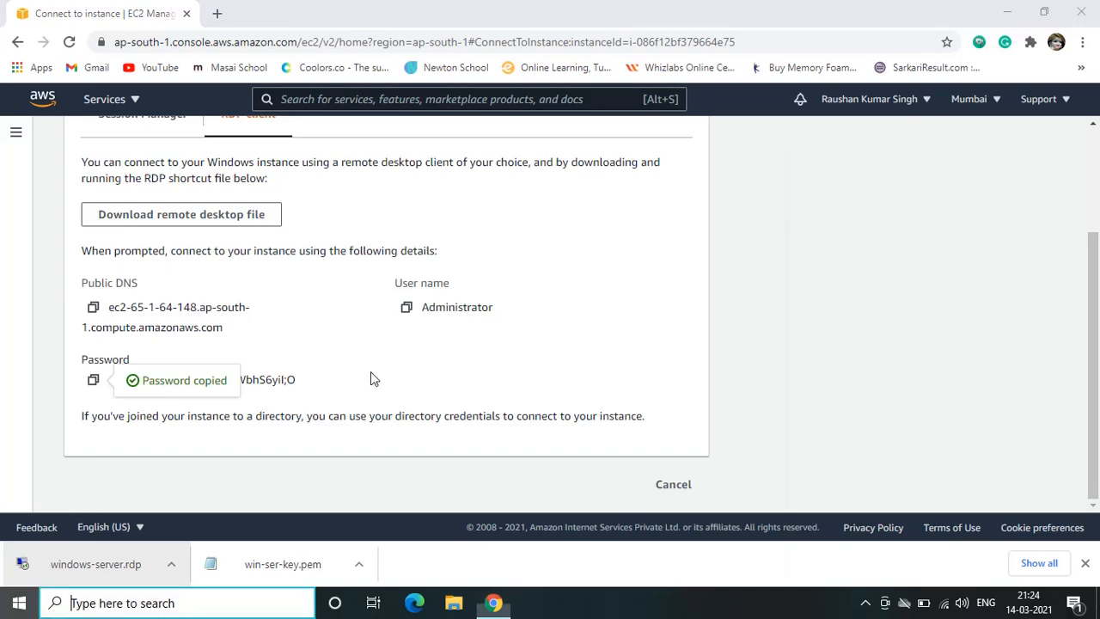
pyautogui.write('note')
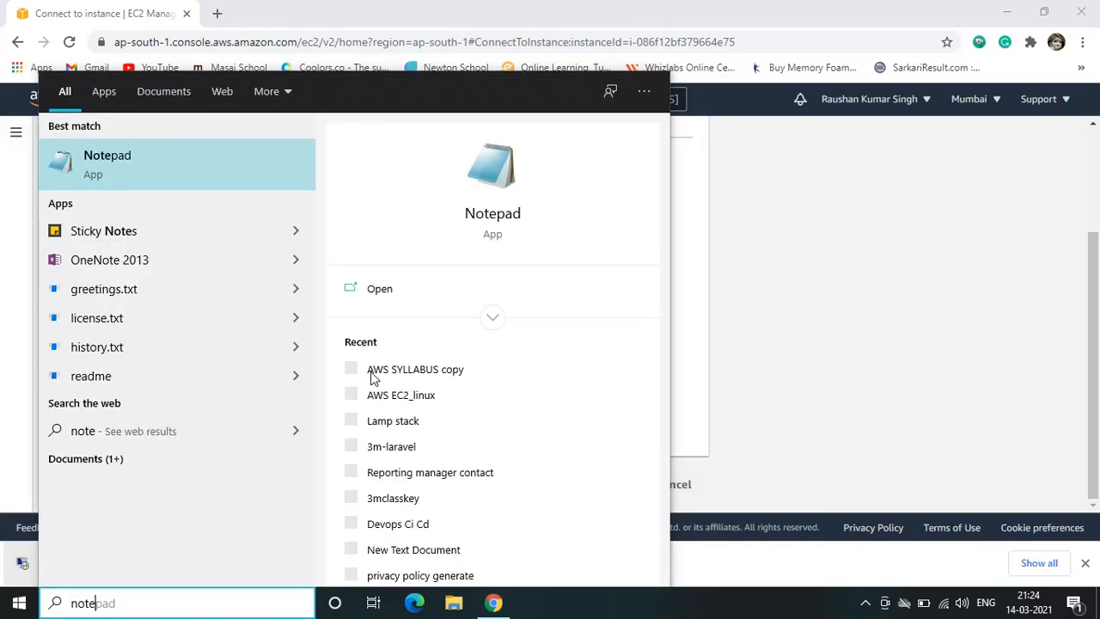
pyautogui.press('Return')
pyautogui.hotkey('ctrl', 'v')
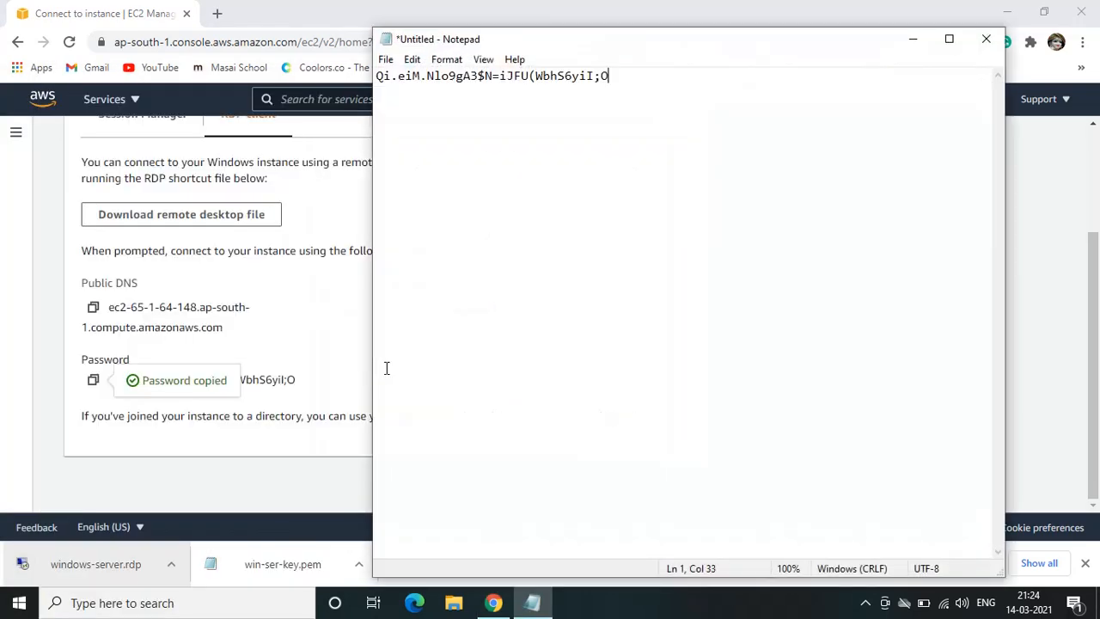
pyautogui.moveTo(615, 76); pyautogui.dragTo(379, 76)
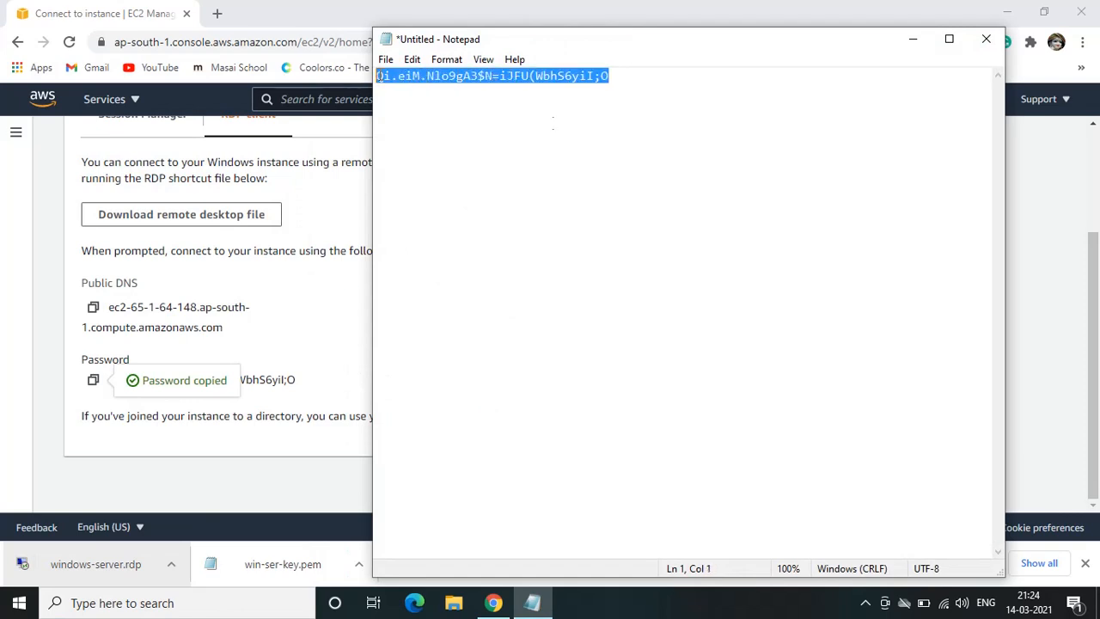
pyautogui.click(913, 39)
# Connect to the instance through the downloaded windows-server.rdp file, entering the administrator password and accepting the unverified certificate
pyautogui.click(103, 565)
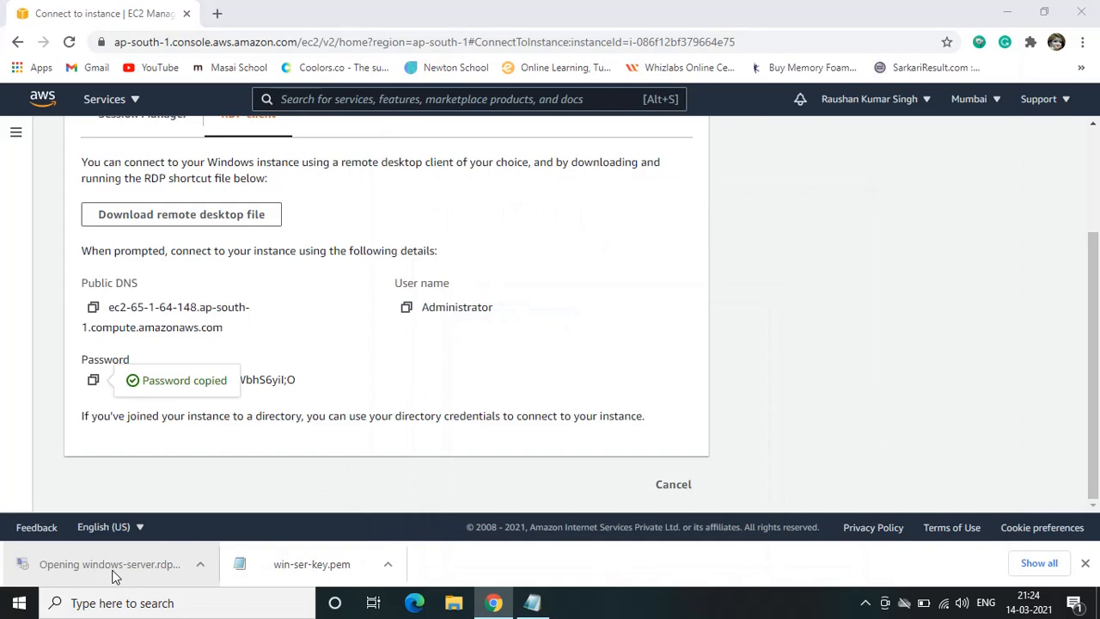
pyautogui.click(659, 388)
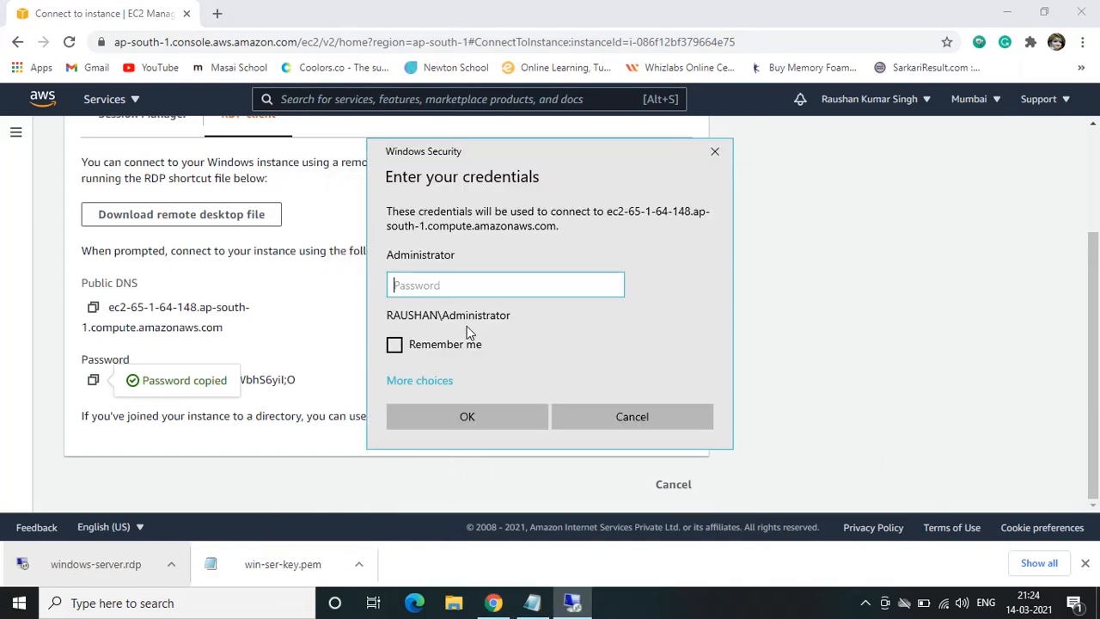
pyautogui.hotkey('ctrl', 'v')
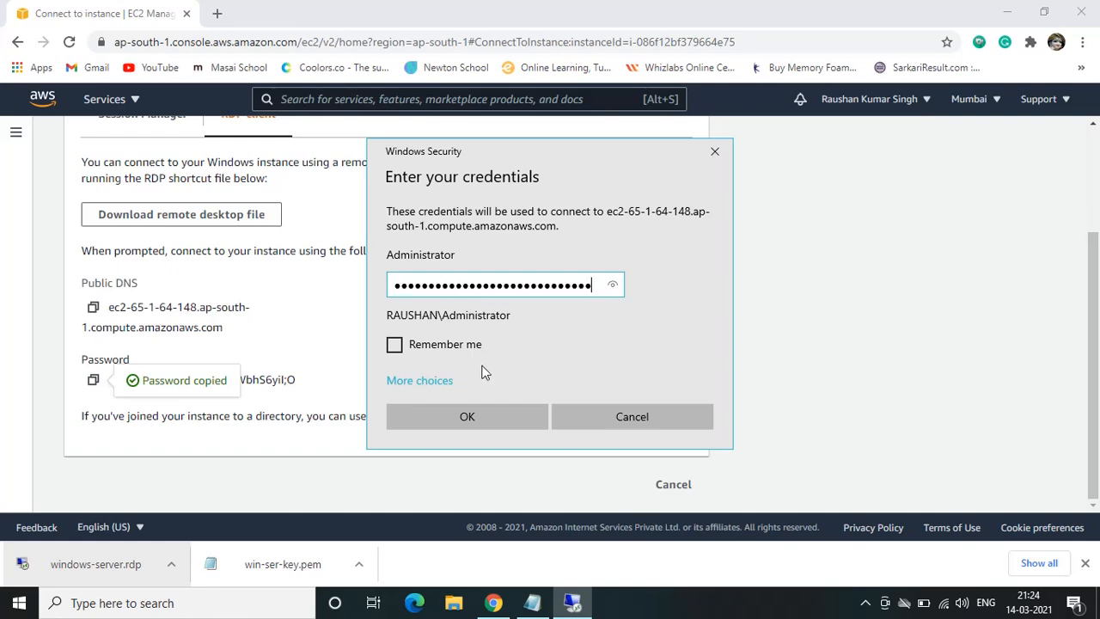
pyautogui.click(469, 417)
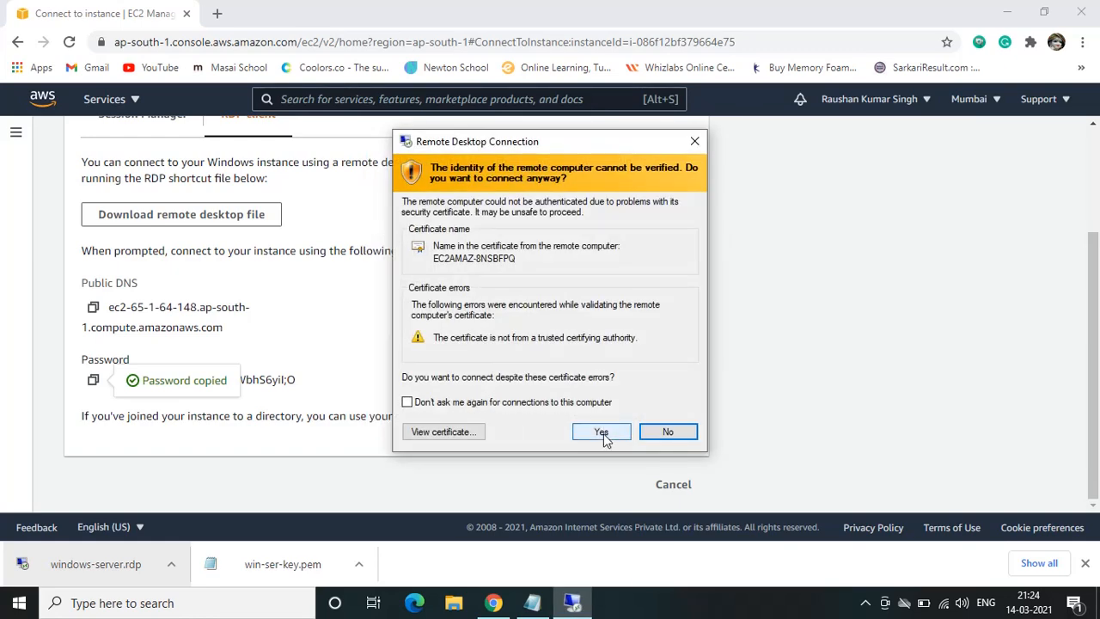
pyautogui.click(603, 431)
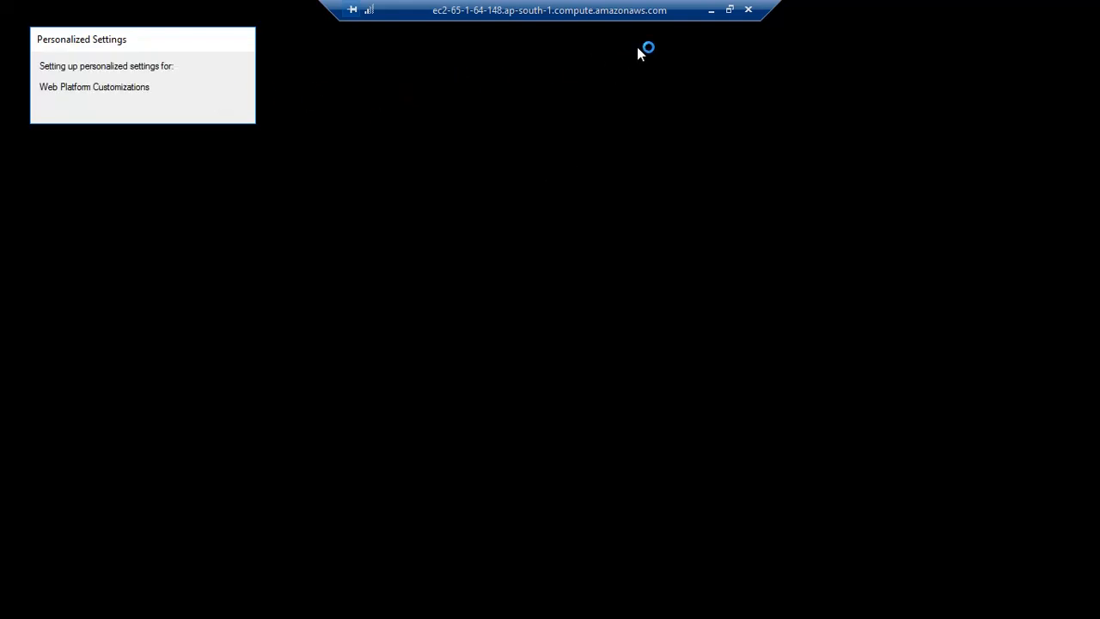
# Minimize the remote session and open Remote Desktop Connection on the local computer, leaving its window minimized without a computer name
pyautogui.click(711, 13)
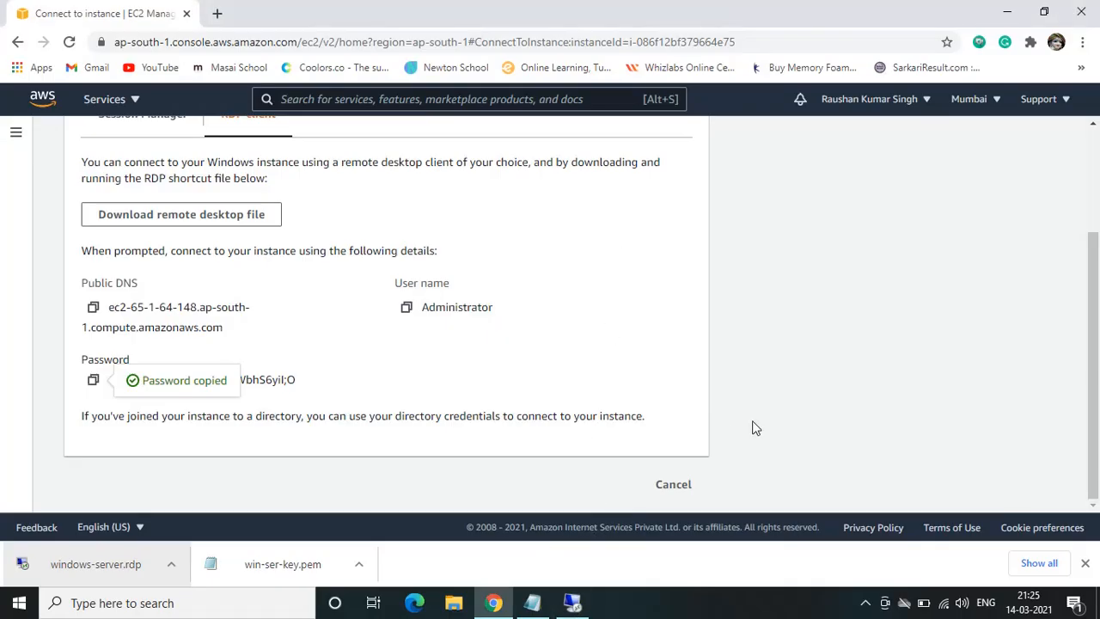
pyautogui.press('super')
pyautogui.write('r')
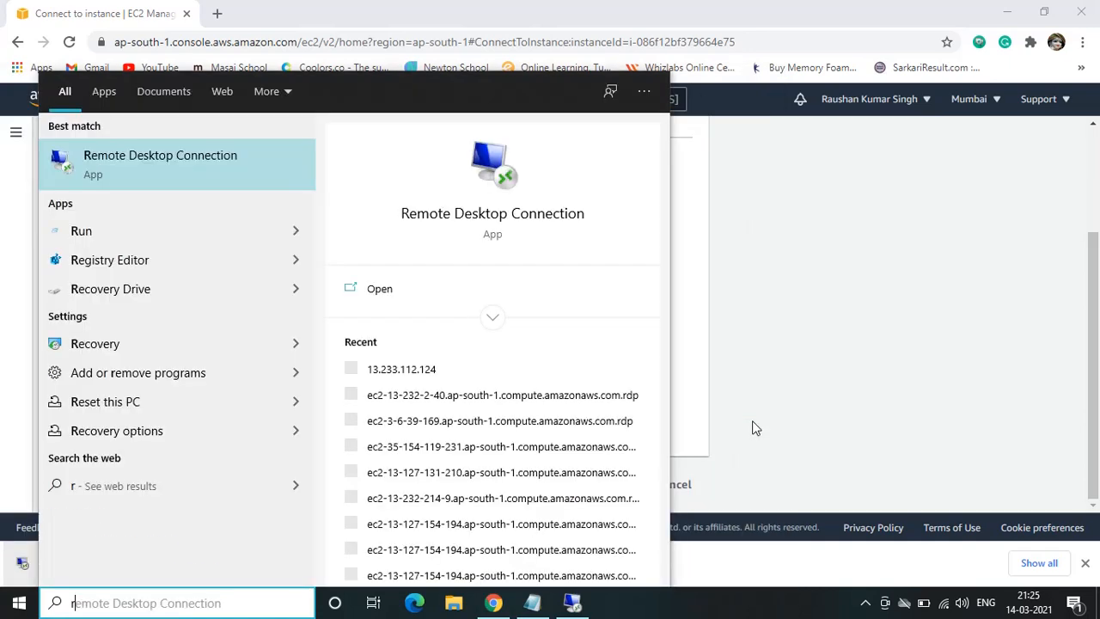
pyautogui.click(150, 169)
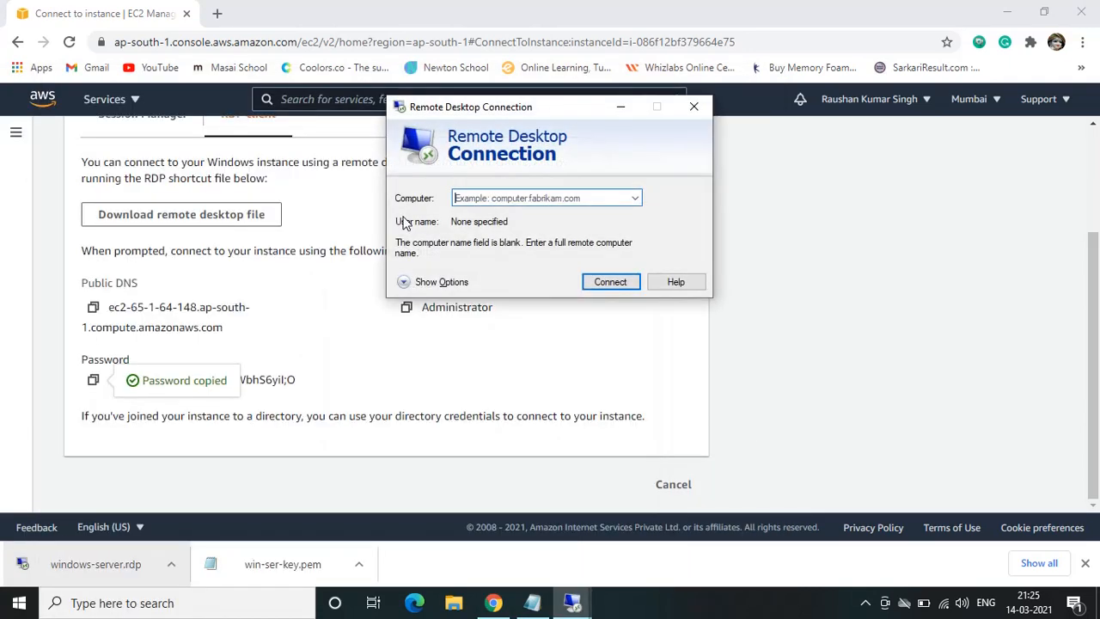
pyautogui.click(492, 198)
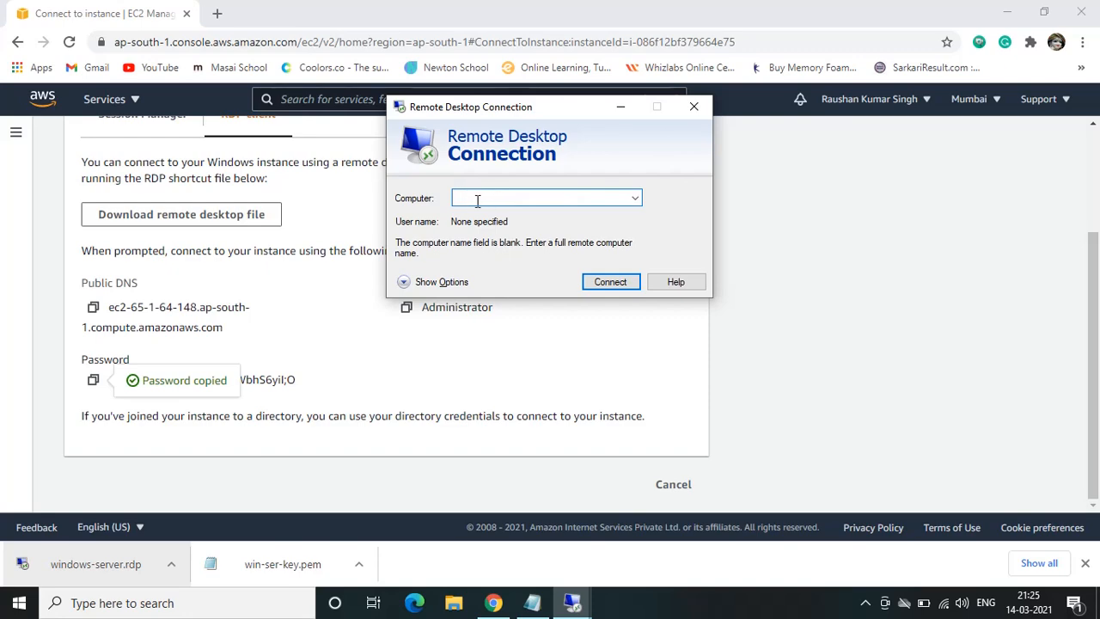
pyautogui.click(620, 106)
# Copy the public IPv4 address from the windows-server instance's details in the instances list, and dismiss the details and downloads bar
pyautogui.scroll(3, 110, 205)
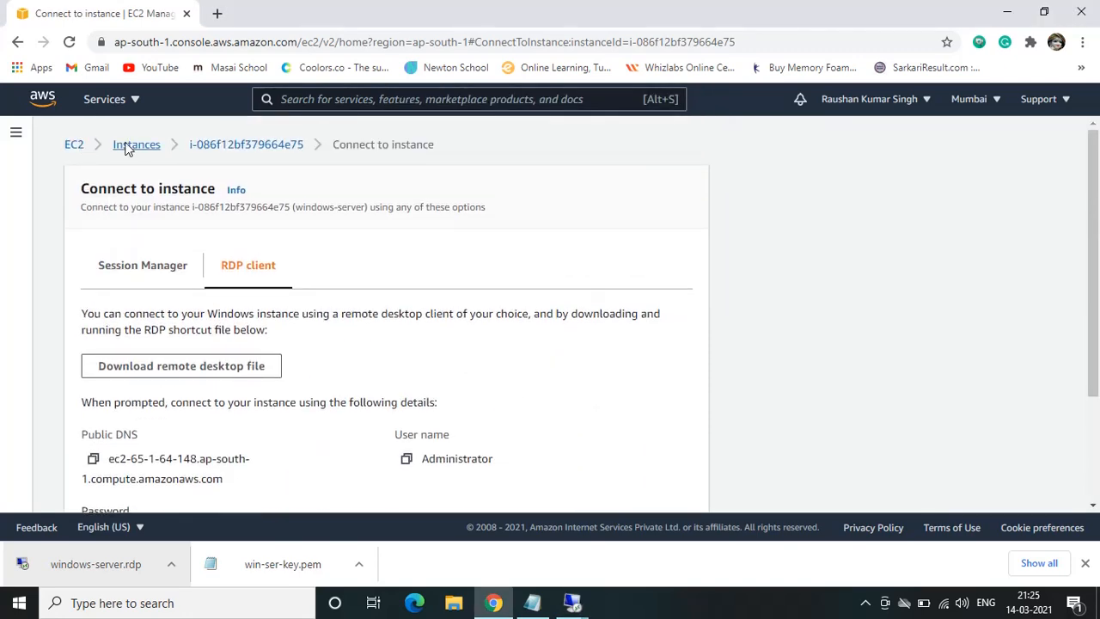
pyautogui.click(138, 145)
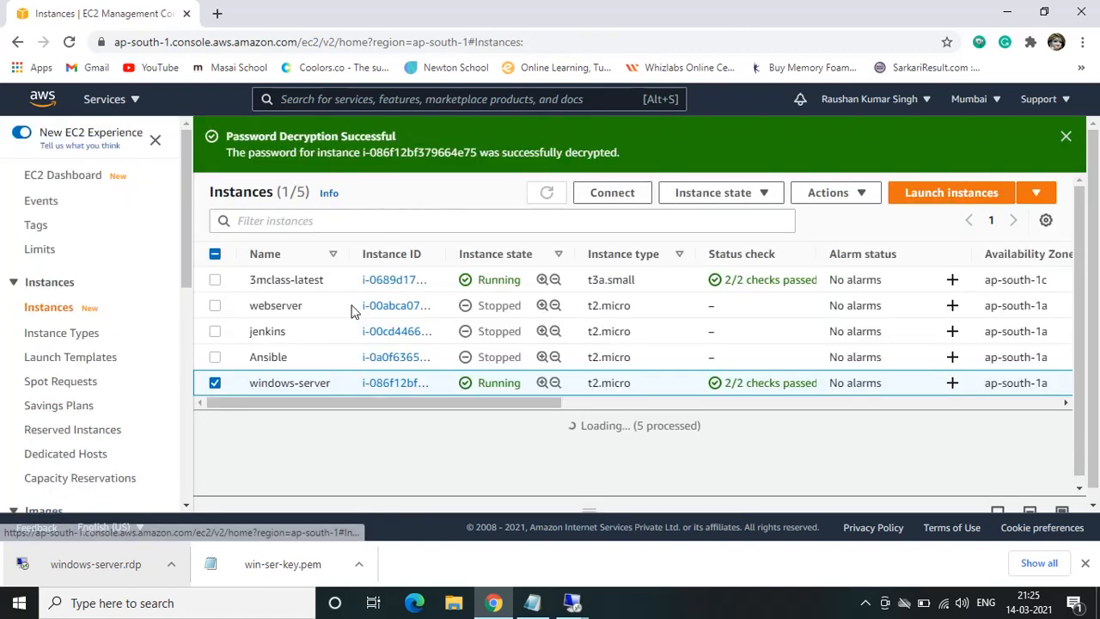
pyautogui.click(1062, 513)
pyautogui.click(517, 459)
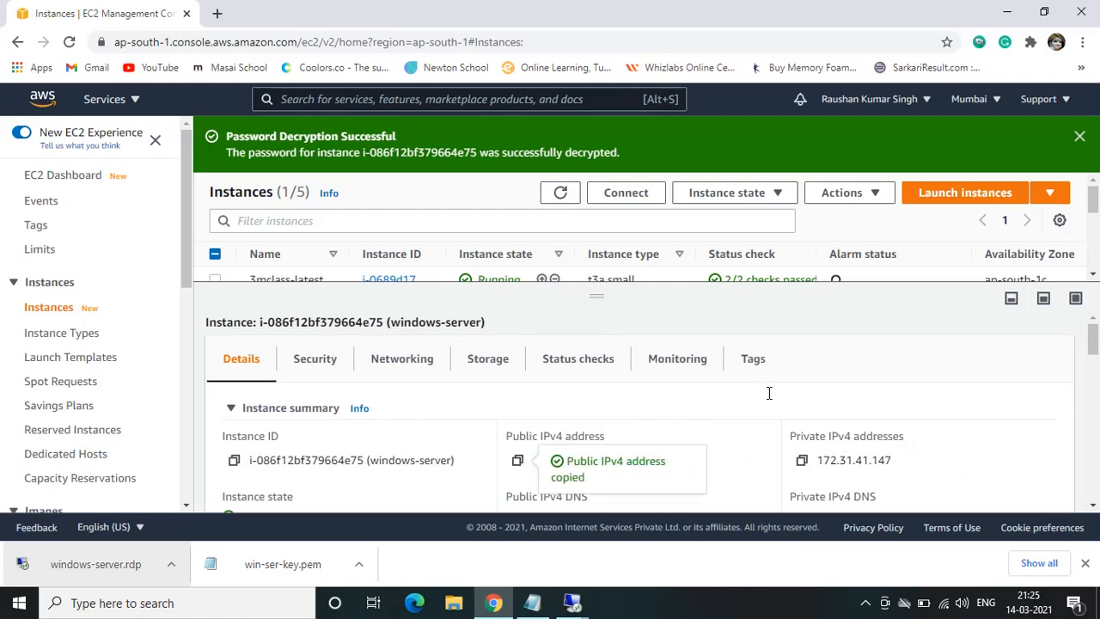
pyautogui.click(1011, 298)
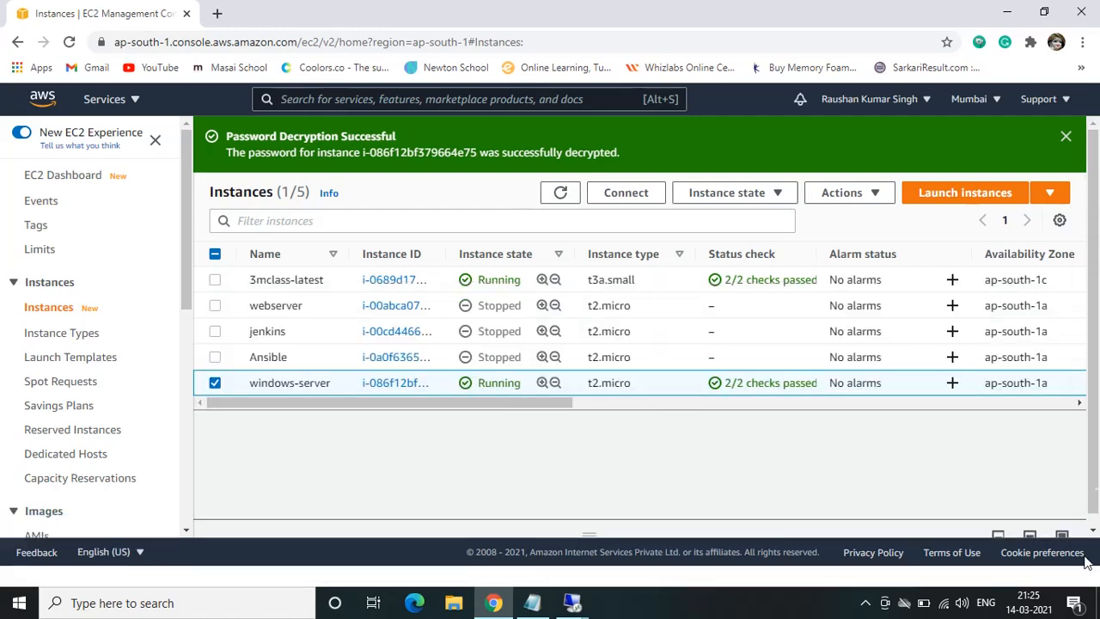
pyautogui.click(1085, 562)
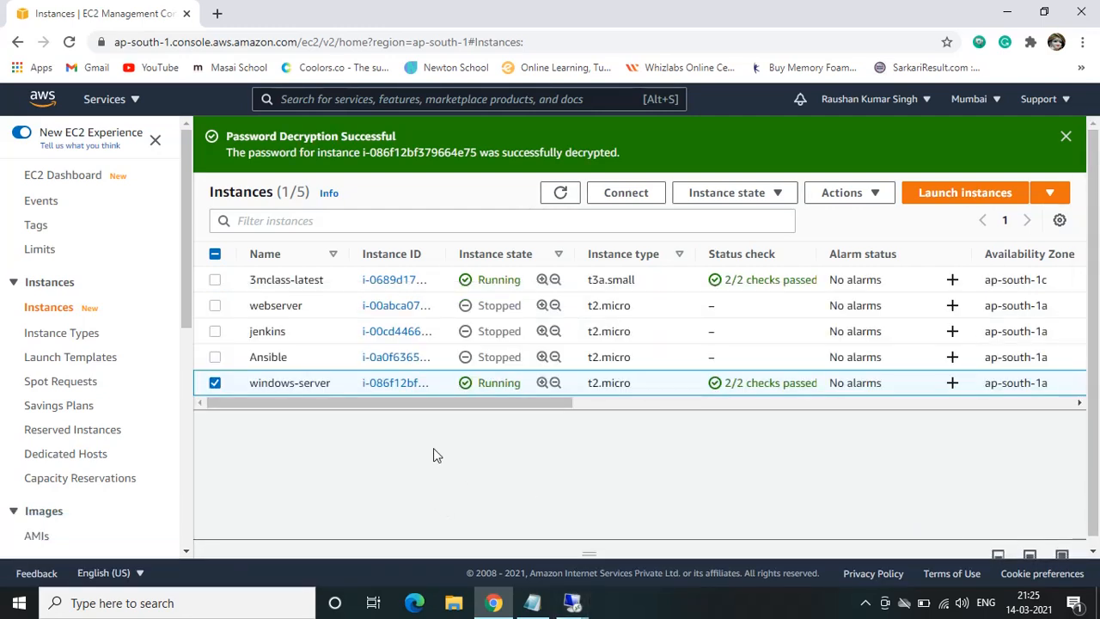
# Open a new Remote Desktop Connection window and start connecting to the copied address 65.1.64.148
pyautogui.press('super')
pyautogui.write('re')
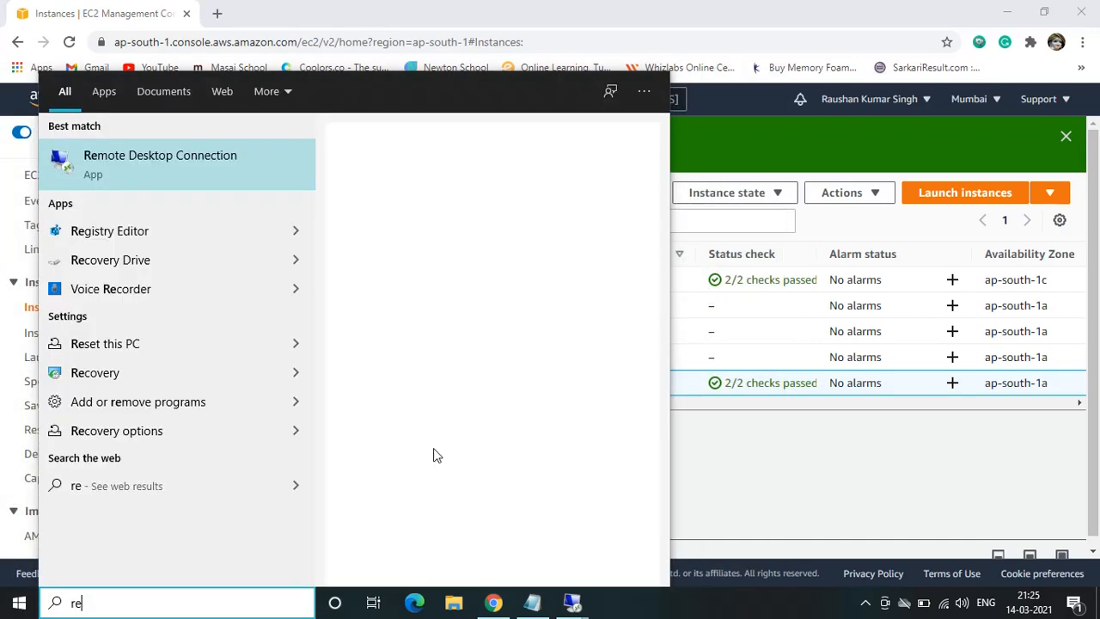
pyautogui.press('Return')
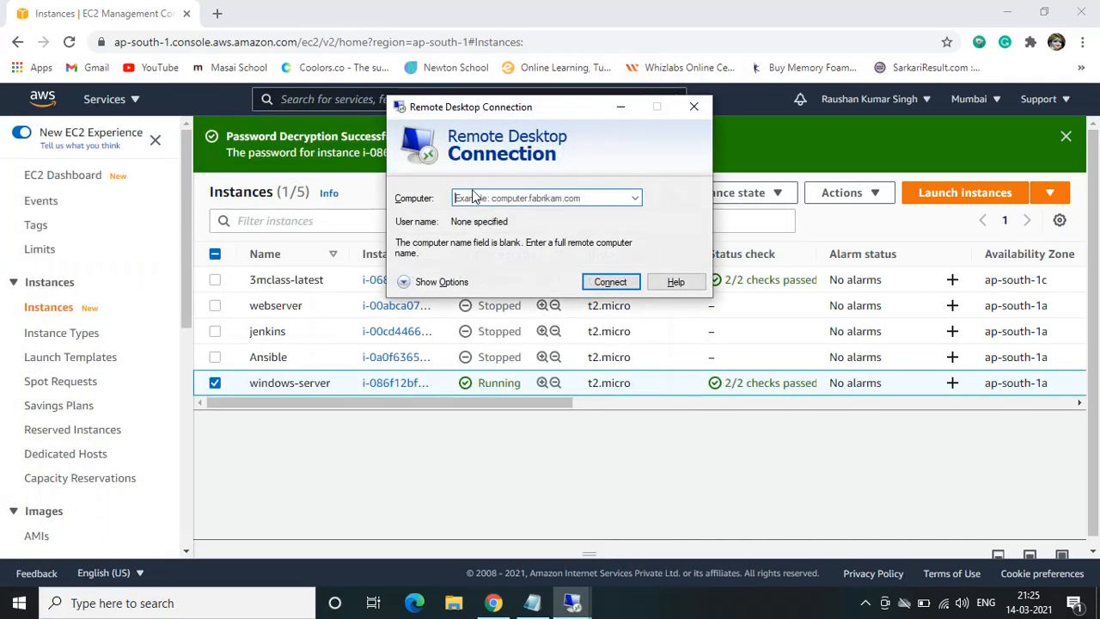
pyautogui.click(471, 196)
pyautogui.hotkey('ctrl', 'v')
pyautogui.click(604, 284)
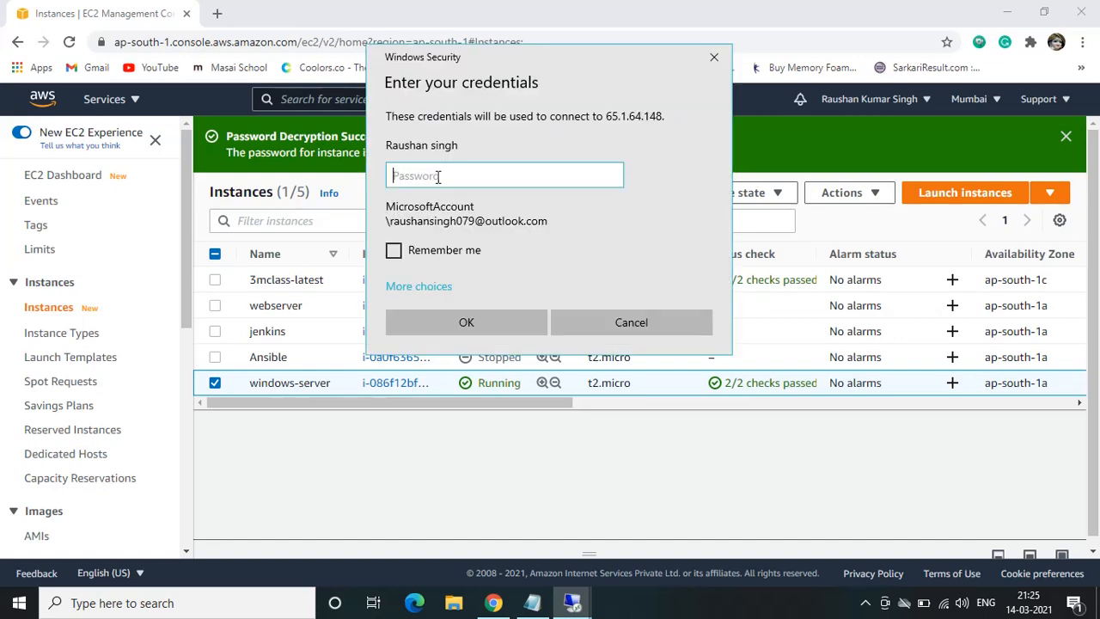
# Choose a different account with the user name admi, and cancel the connection without entering a password
pyautogui.click(419, 286)
pyautogui.click(496, 389)
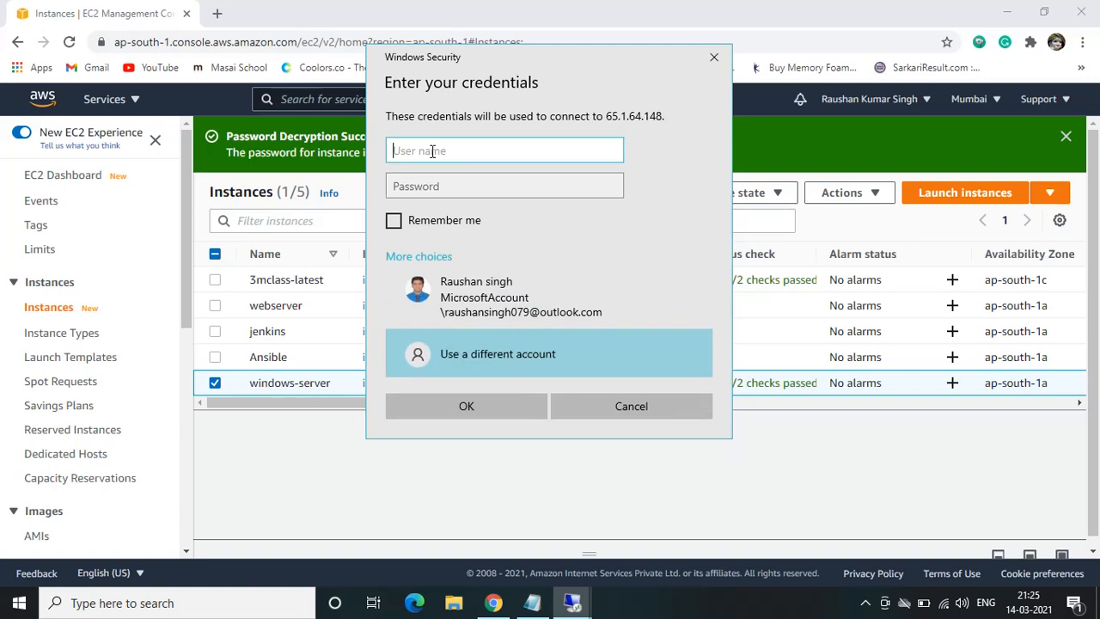
pyautogui.write('admi')
pyautogui.click(410, 189)
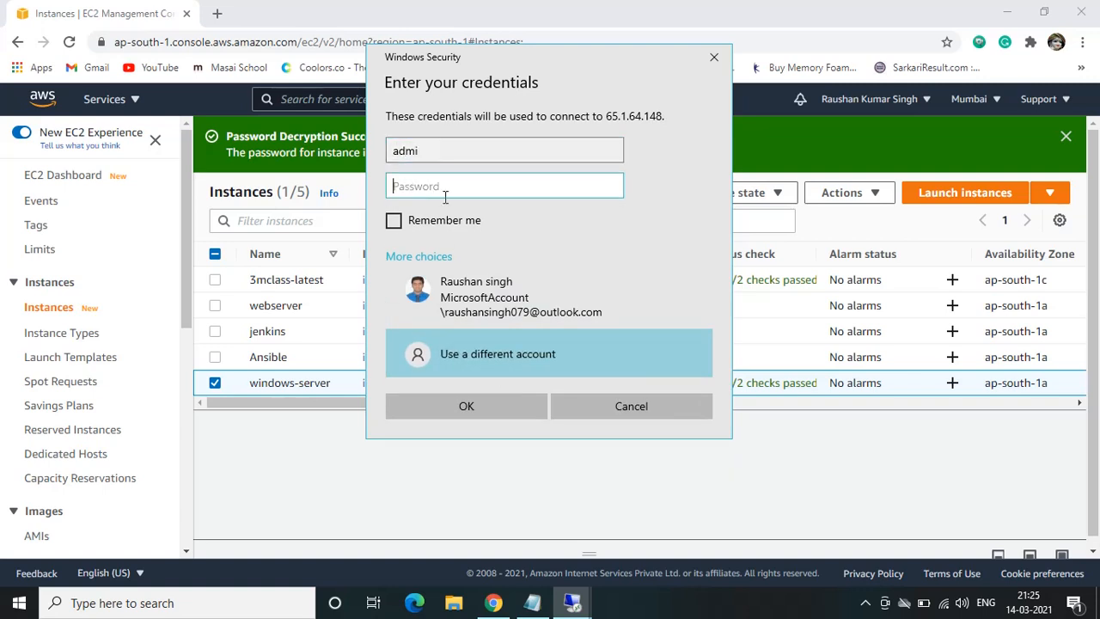
pyautogui.click(712, 56)
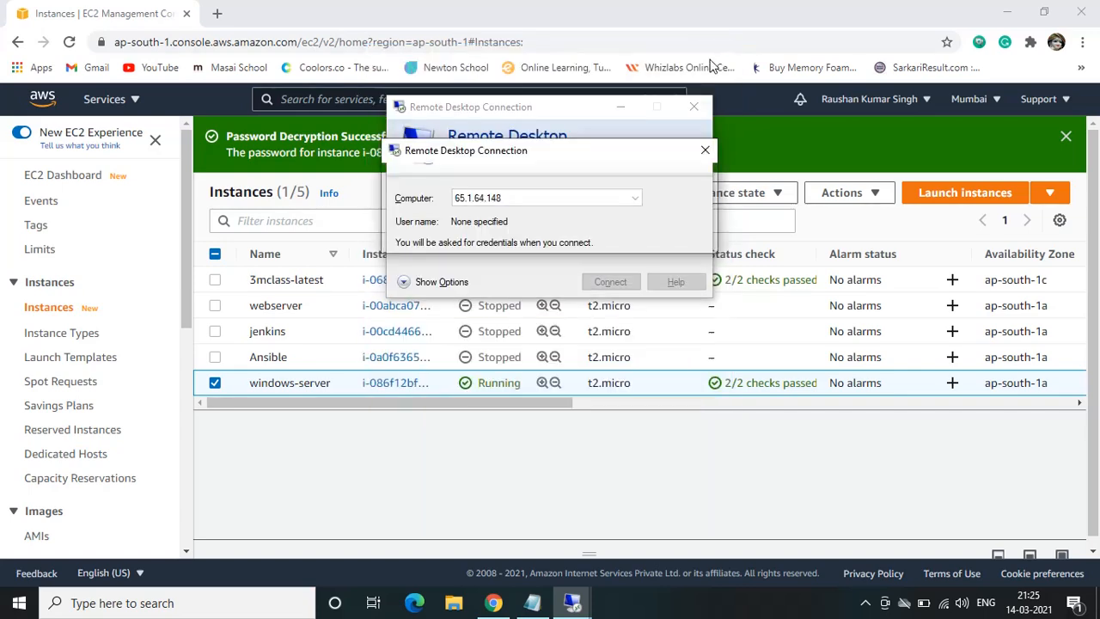
pyautogui.click(694, 107)
# Switch back to the windows-server remote session and view the server's Start menu
pyautogui.moveTo(577, 606)
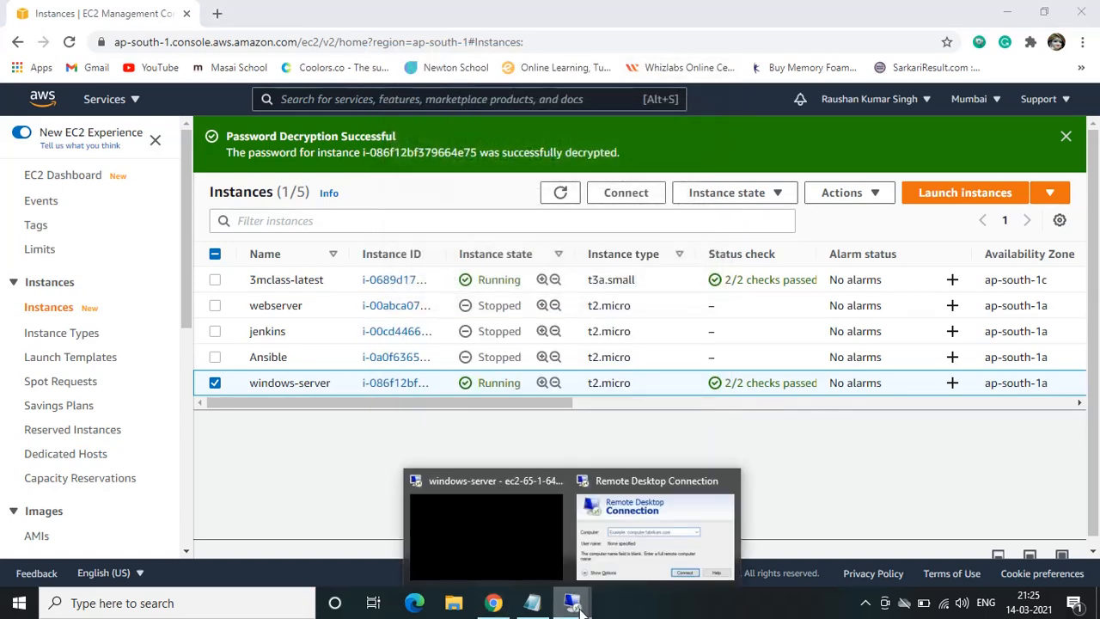
pyautogui.click(474, 543)
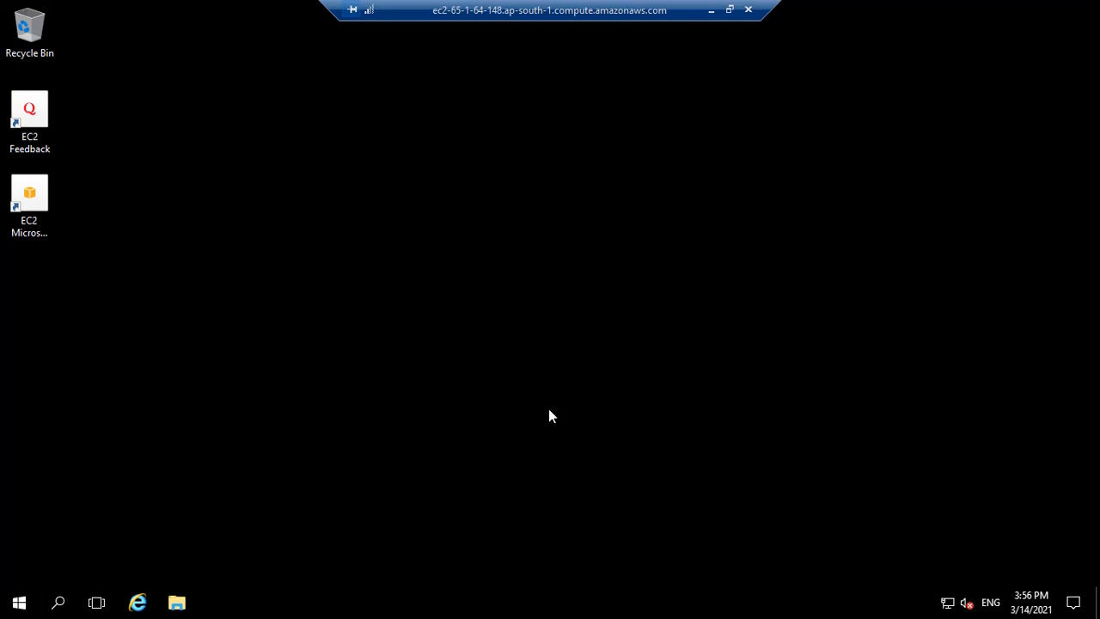
pyautogui.press('super')
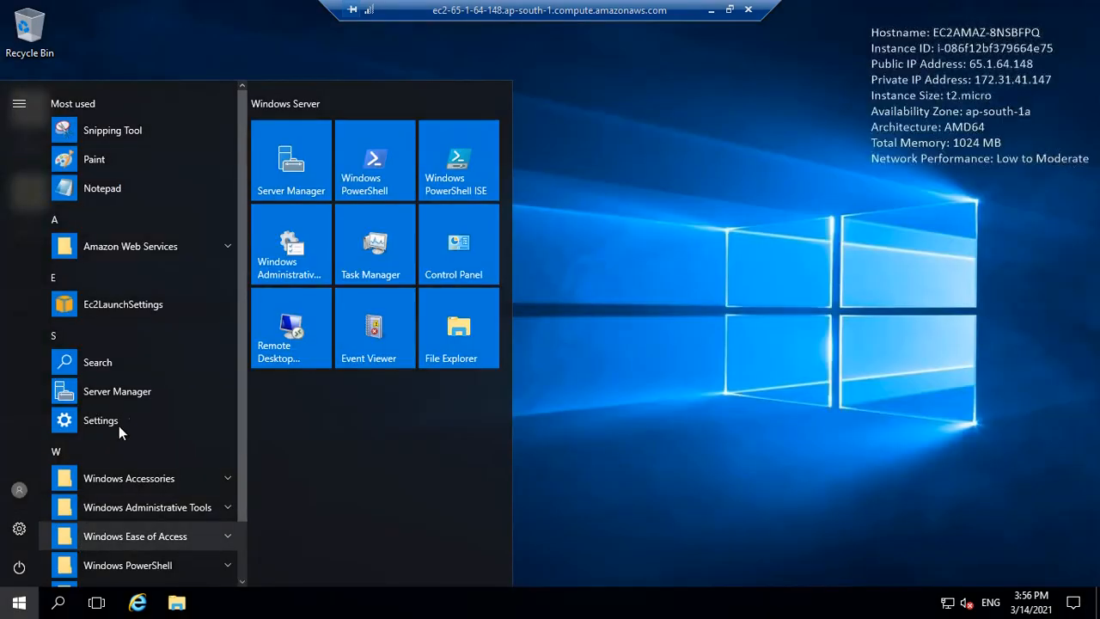
pyautogui.click(771, 287)
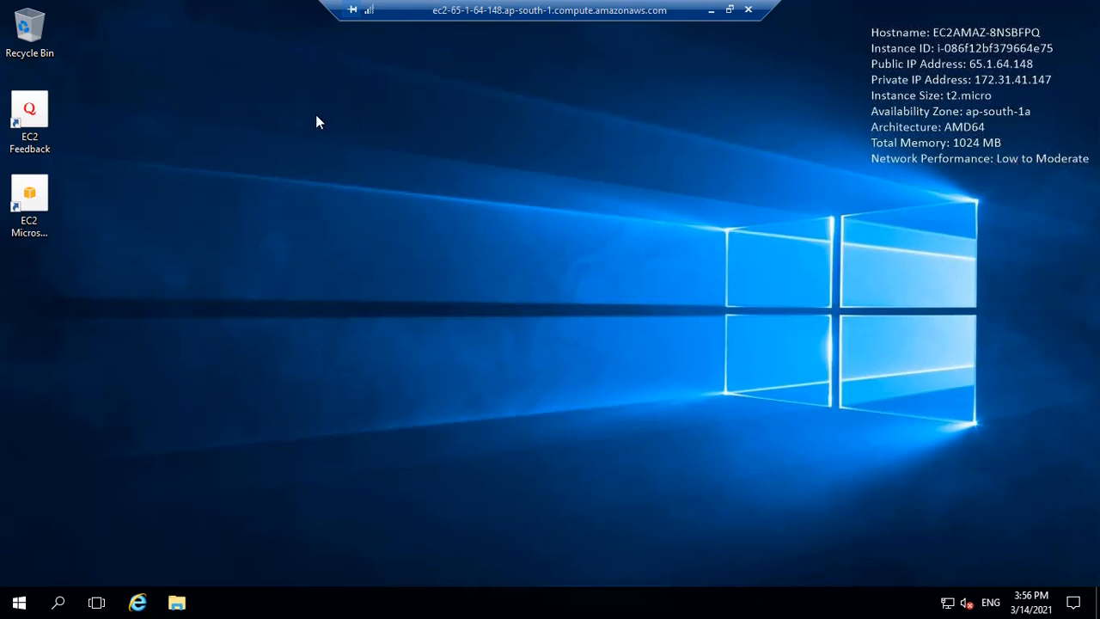
# Open a command prompt (cmd) on the remote server and ping 8.8.8.8
pyautogui.press('super')
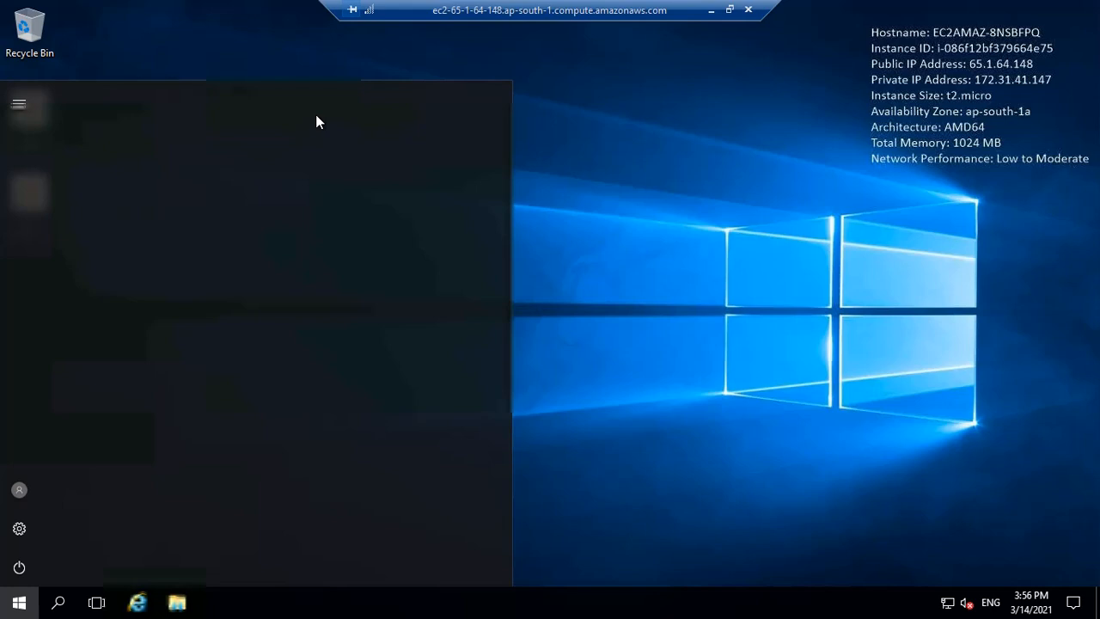
pyautogui.write('c')
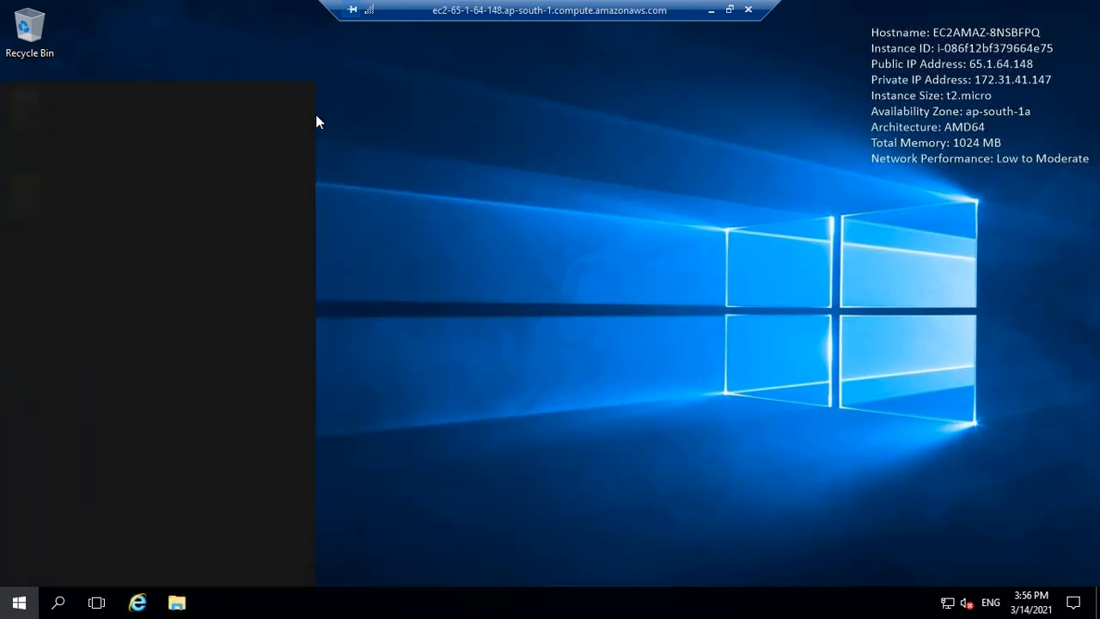
pyautogui.write('md')
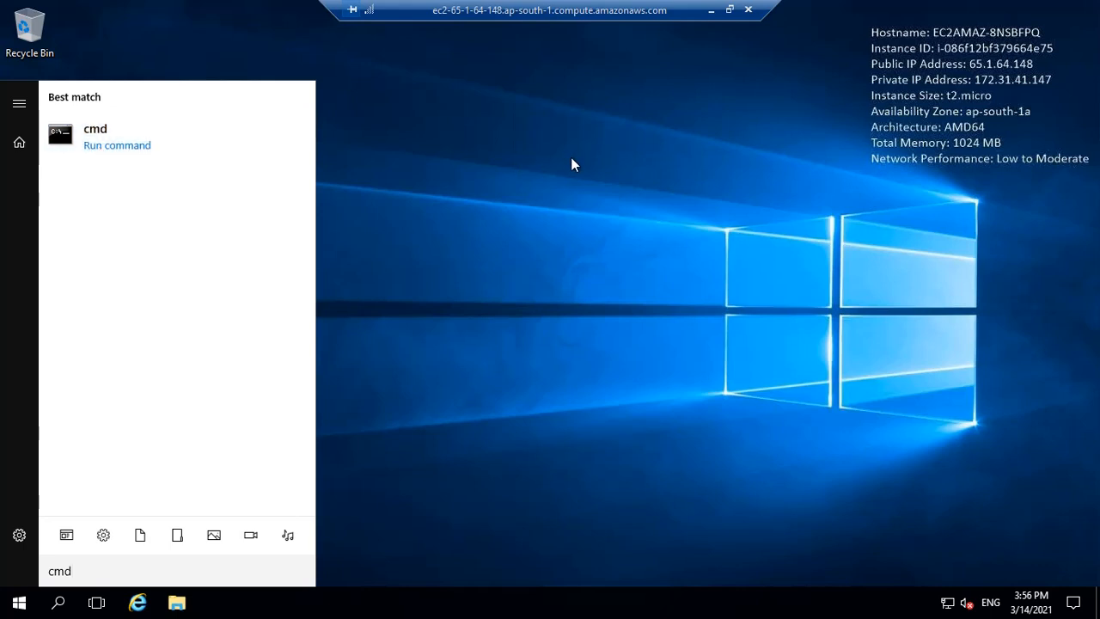
pyautogui.click(467, 153)
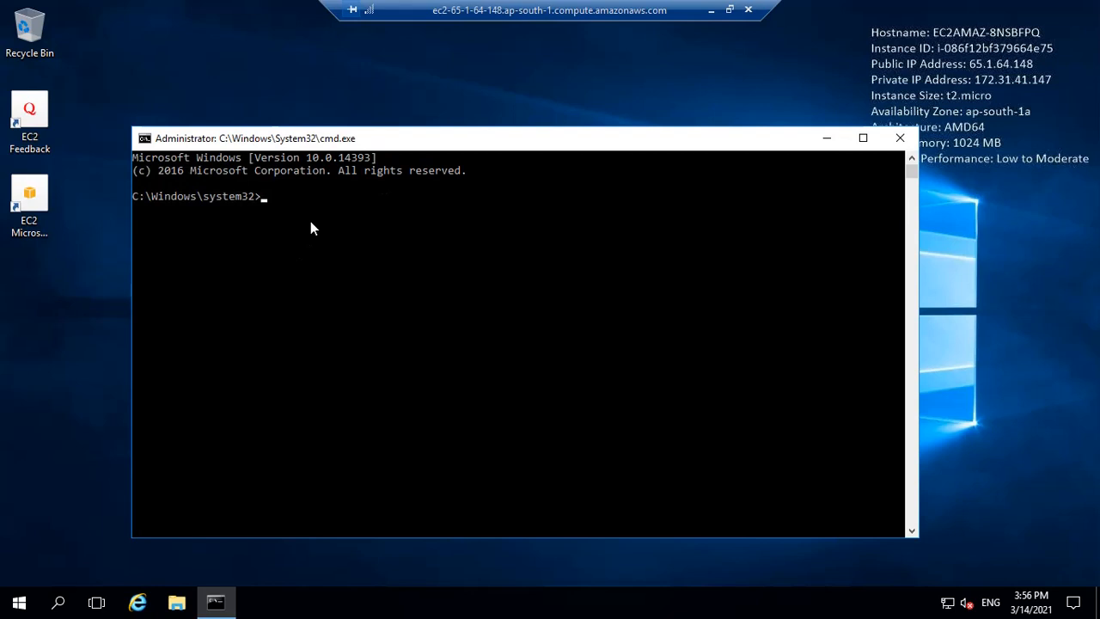
pyautogui.click(312, 220)
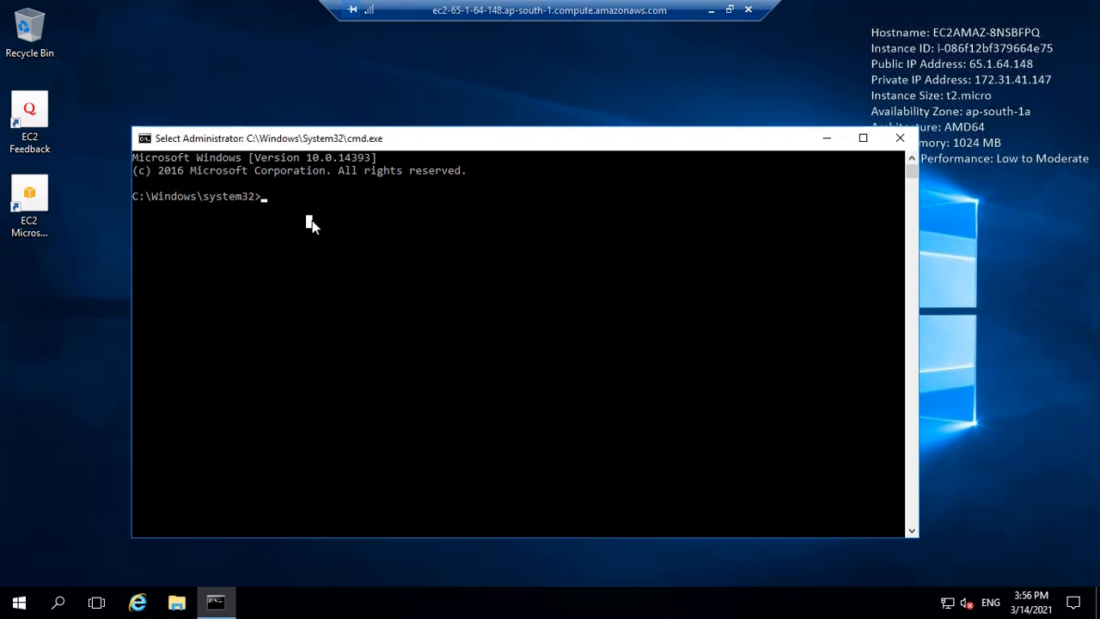
pyautogui.press('Escape')
pyautogui.write('ping 8.8.8.8')
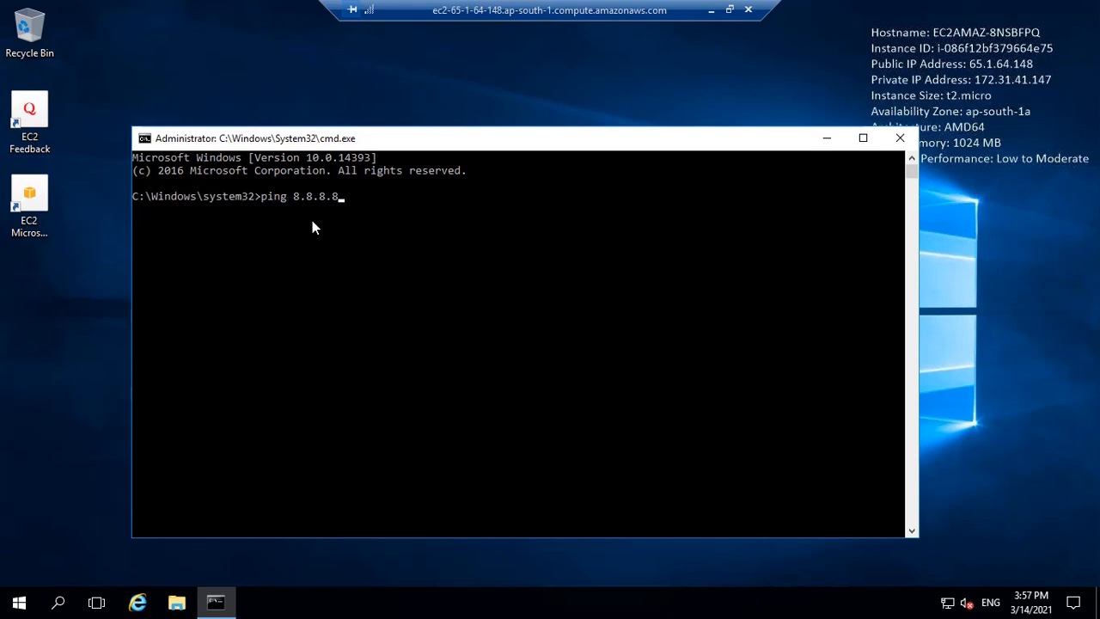
pyautogui.press('Return')
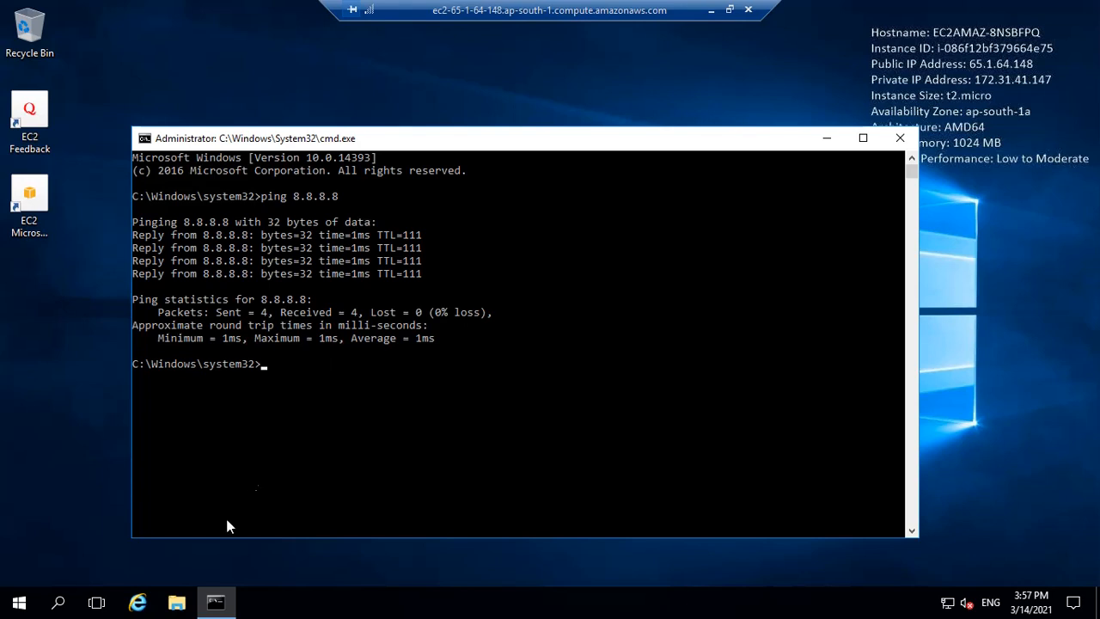
# Deselect the windows-server instance in the EC2 instances list and return to its remote desktop session
pyautogui.click(711, 10)
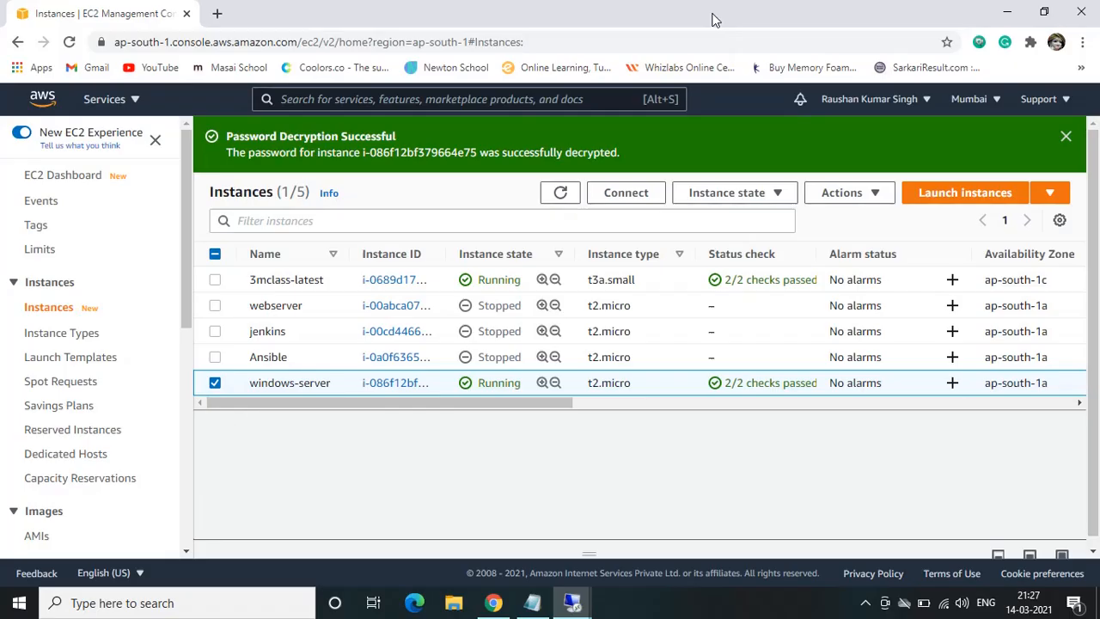
pyautogui.click(216, 386)
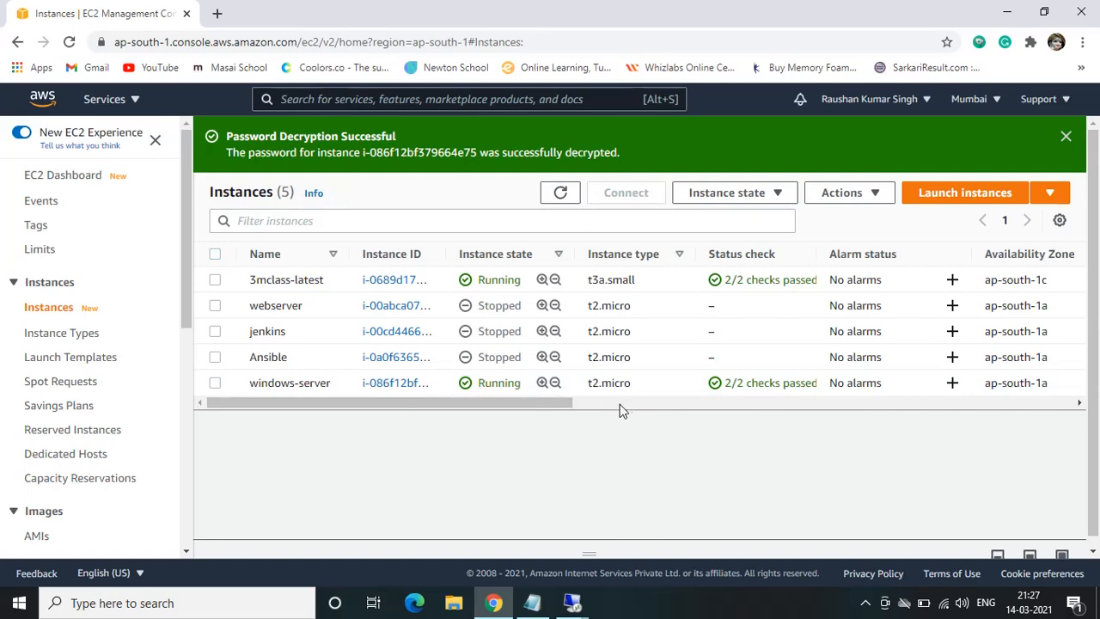
pyautogui.moveTo(580, 607)
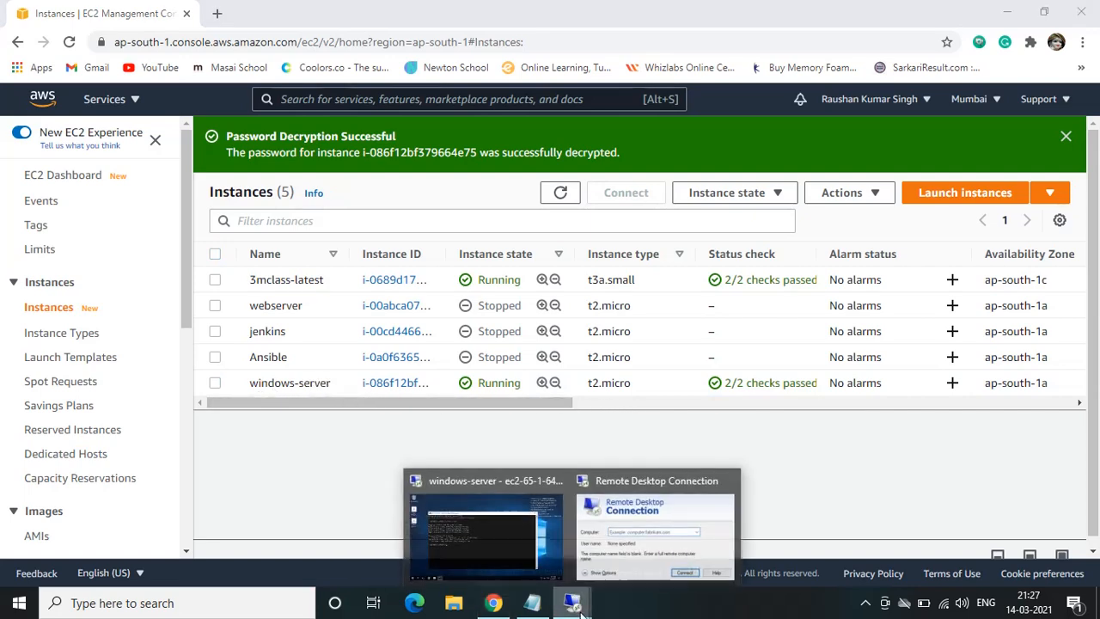
pyautogui.click(480, 543)
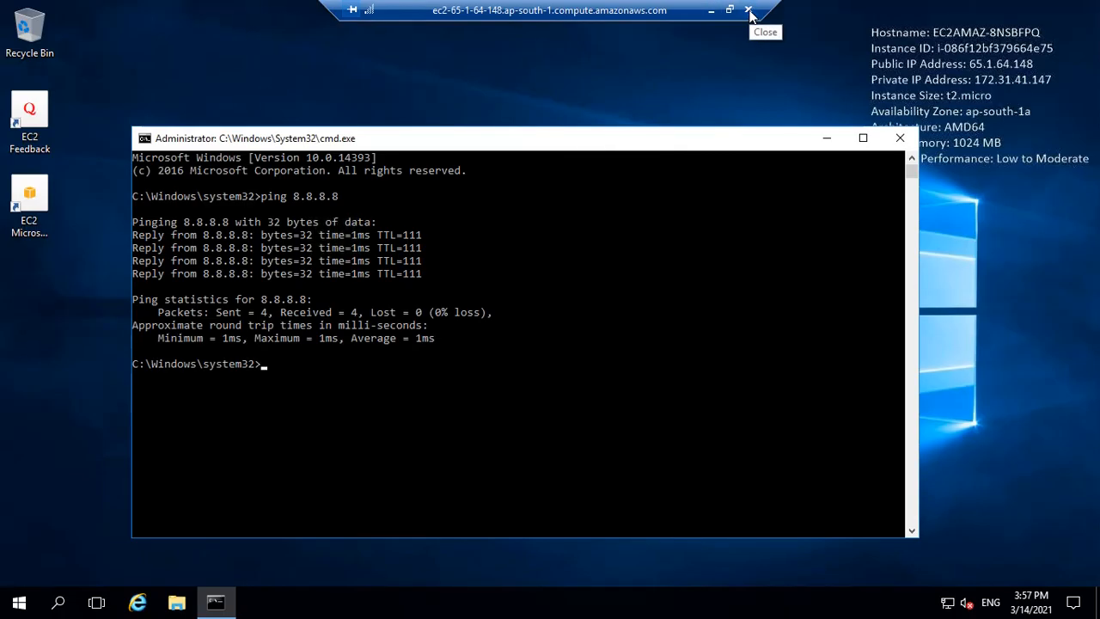
# Cancel disconnecting the remote session and close the command prompt on the remote server
pyautogui.click(748, 11)
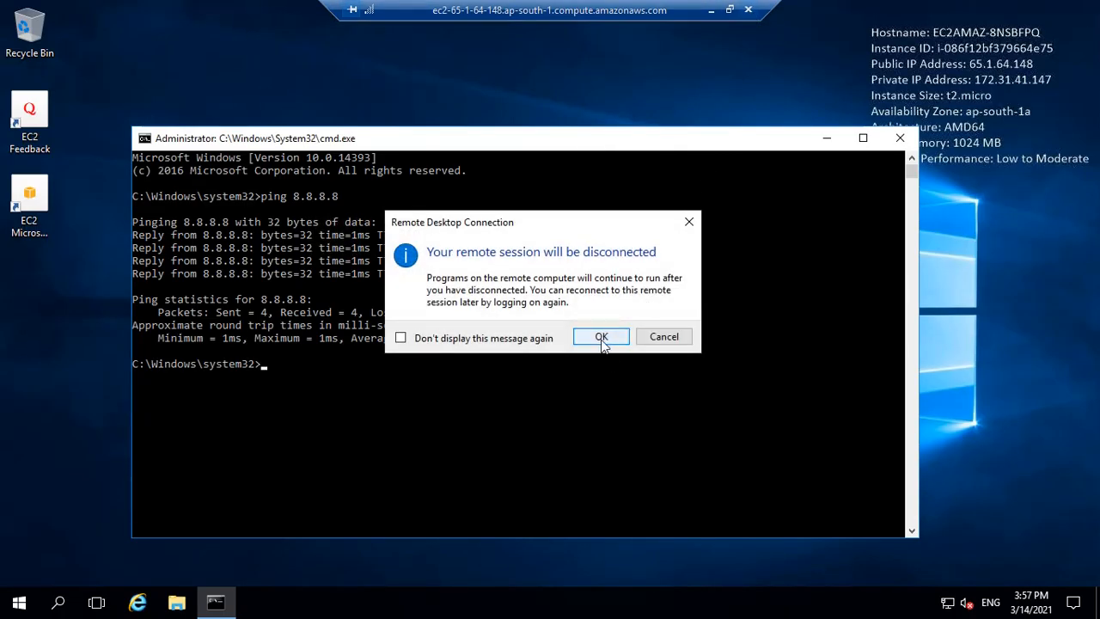
pyautogui.click(688, 222)
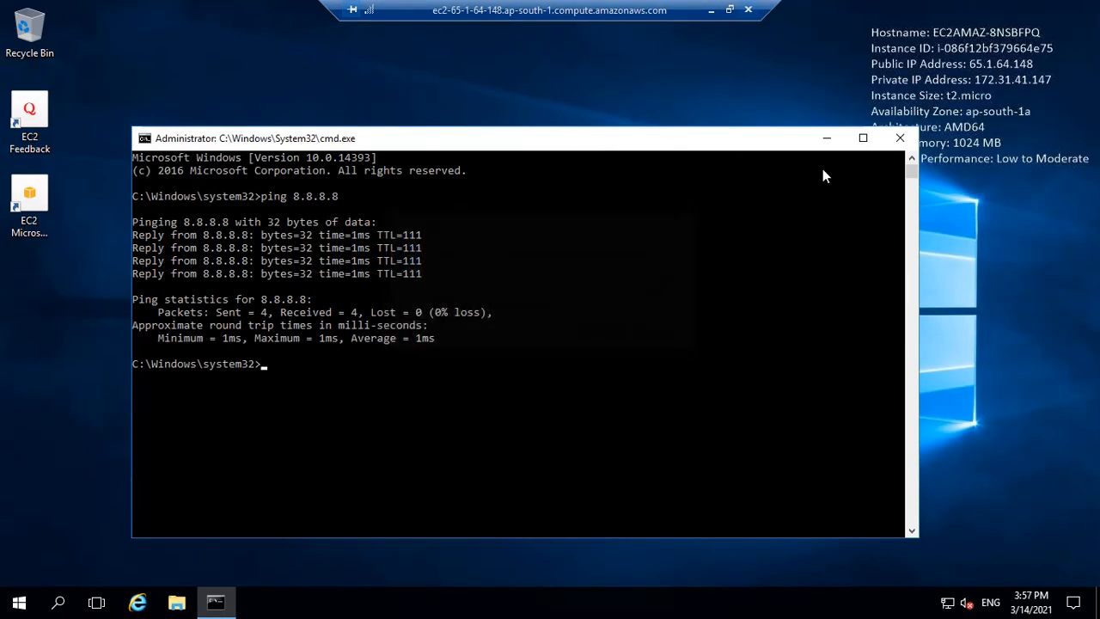
pyautogui.click(900, 138)
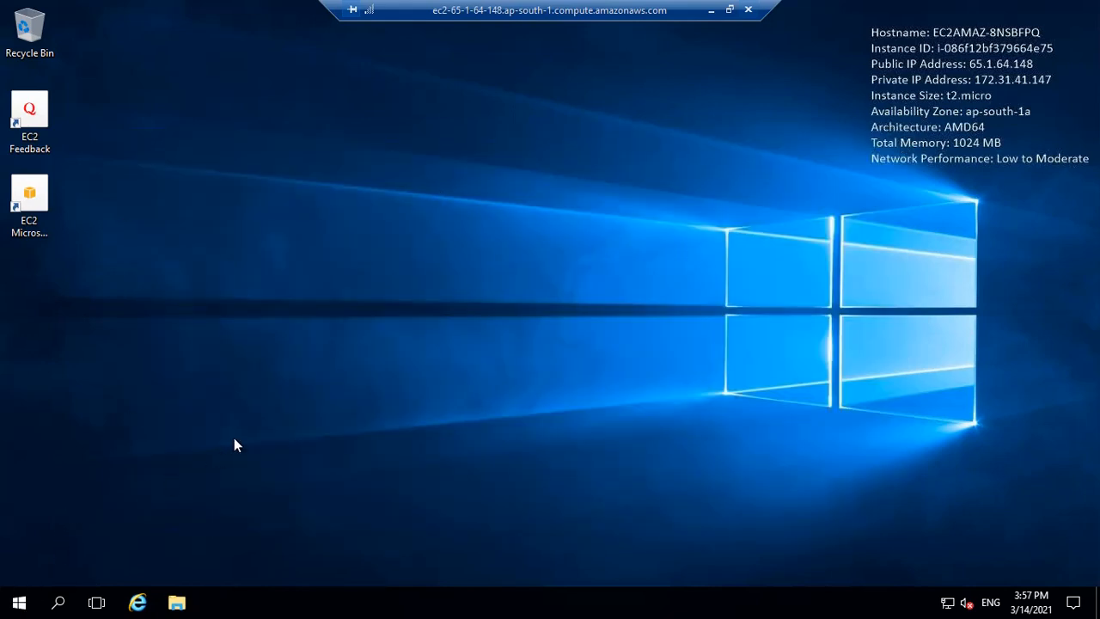
# Launch Server Manager on the remote server and view its dashboard
pyautogui.press('super')
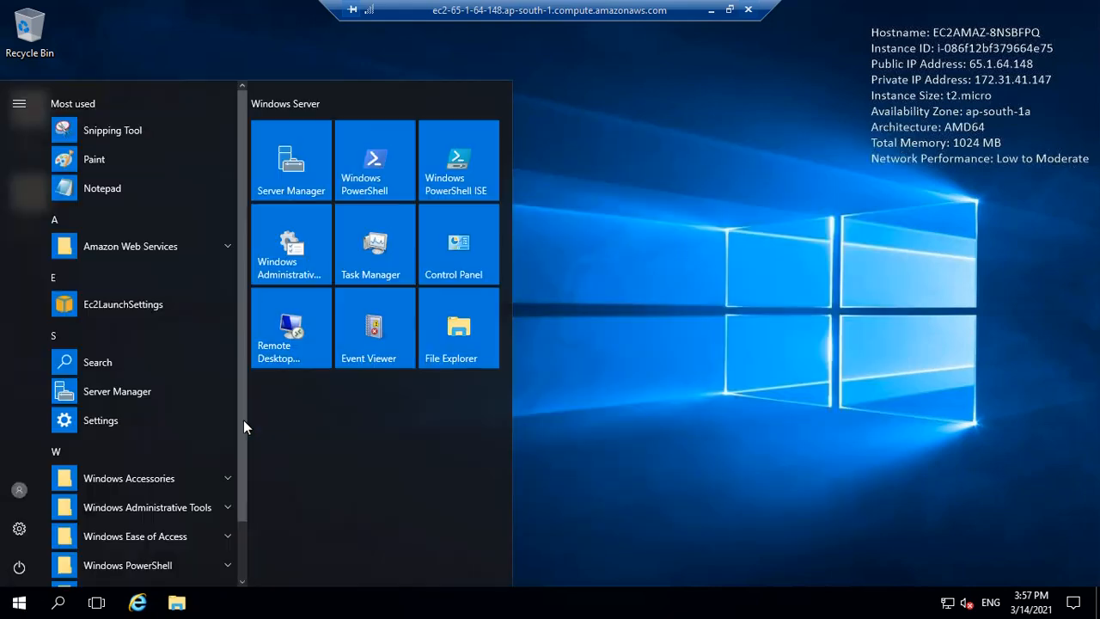
pyautogui.click(291, 189)
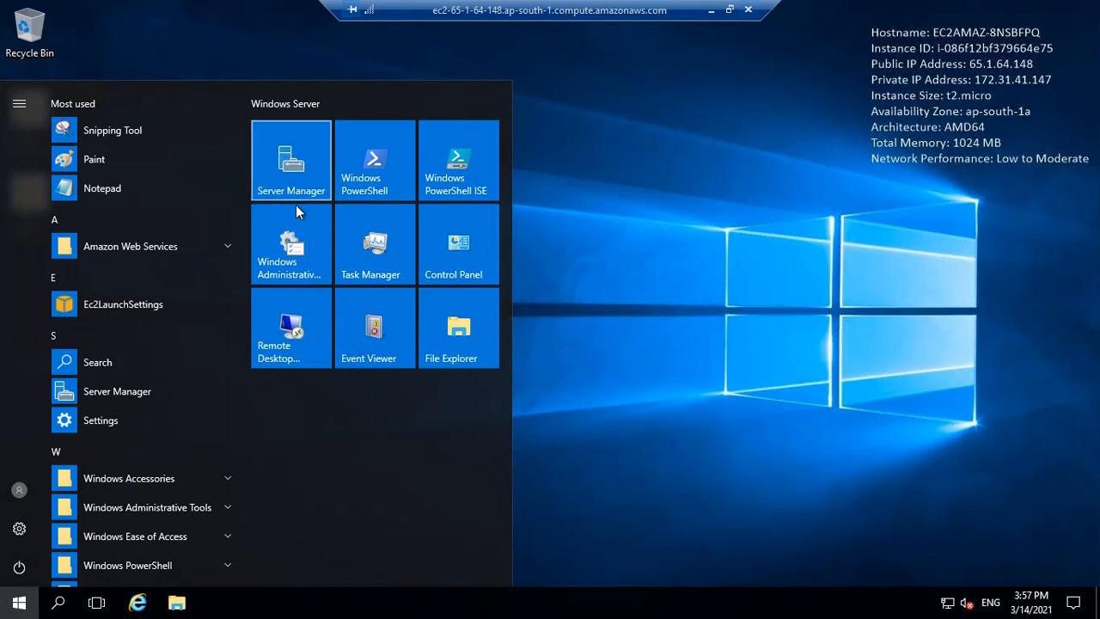
pyautogui.click(283, 168)
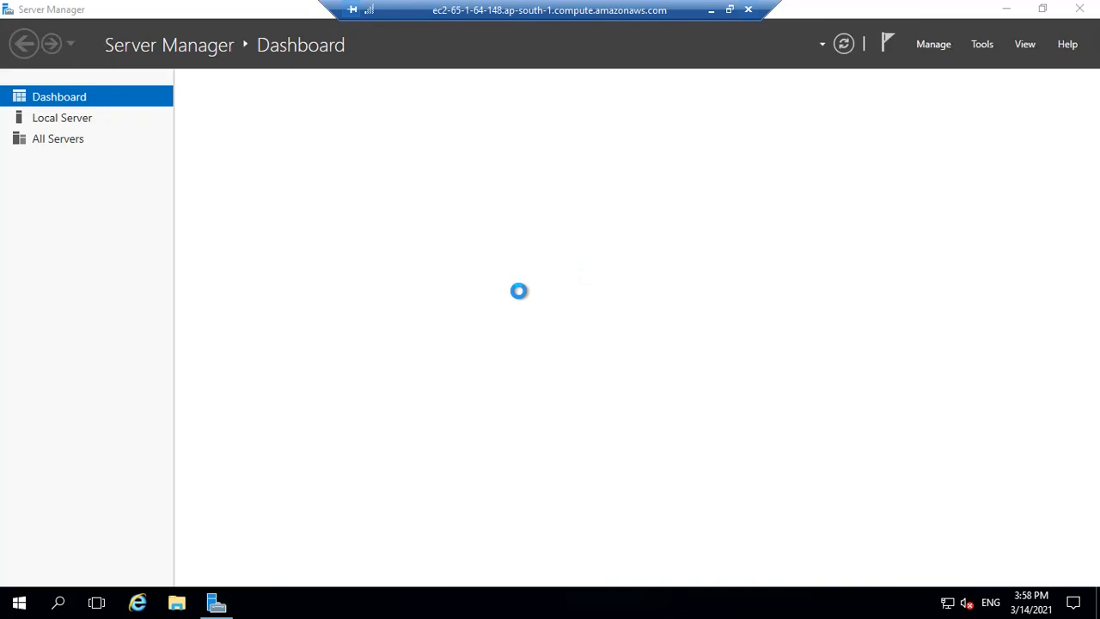
# View the folders and drives under This PC in the server's File Explorer, and close that window
pyautogui.press('super+e')
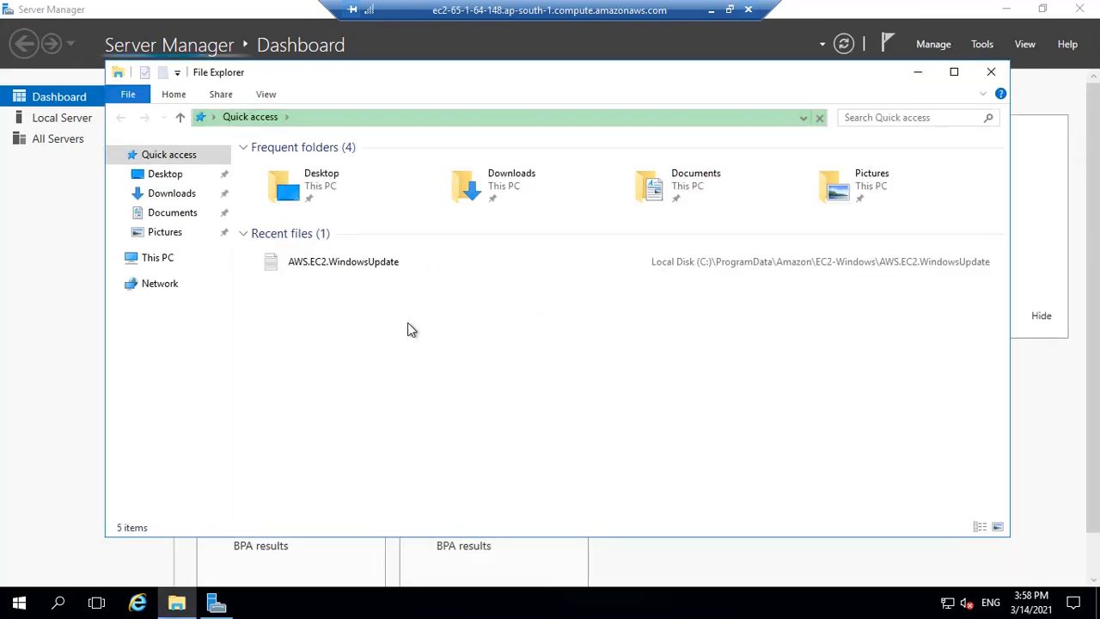
pyautogui.click(160, 261)
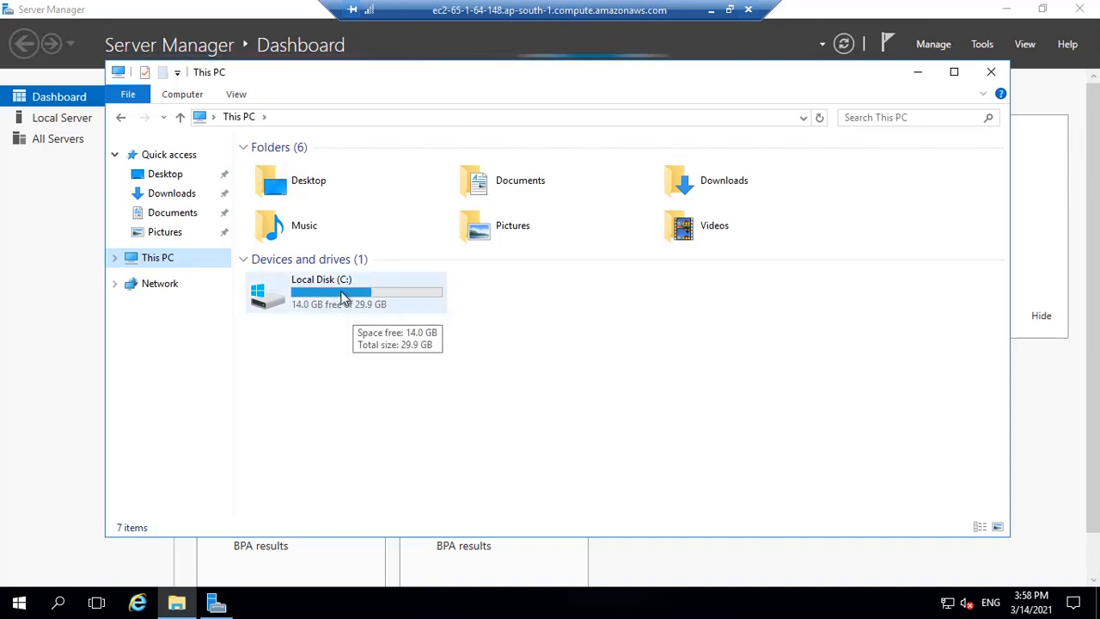
pyautogui.click(993, 73)
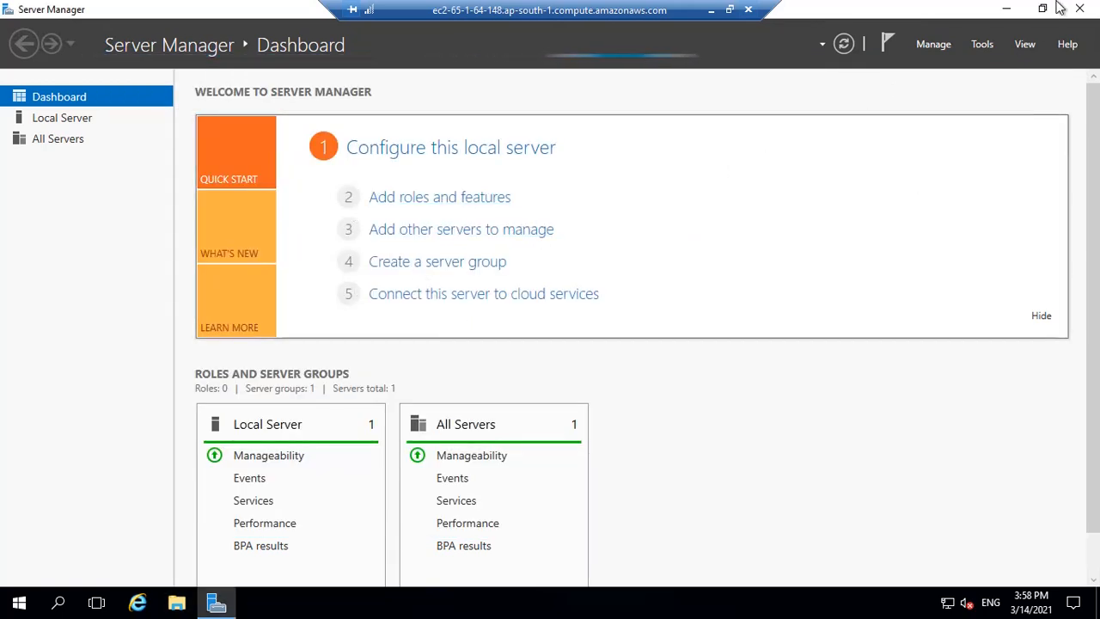
# Close Server Manager and disconnect the remote desktop session, confirming the disconnection
pyautogui.click(1081, 8)
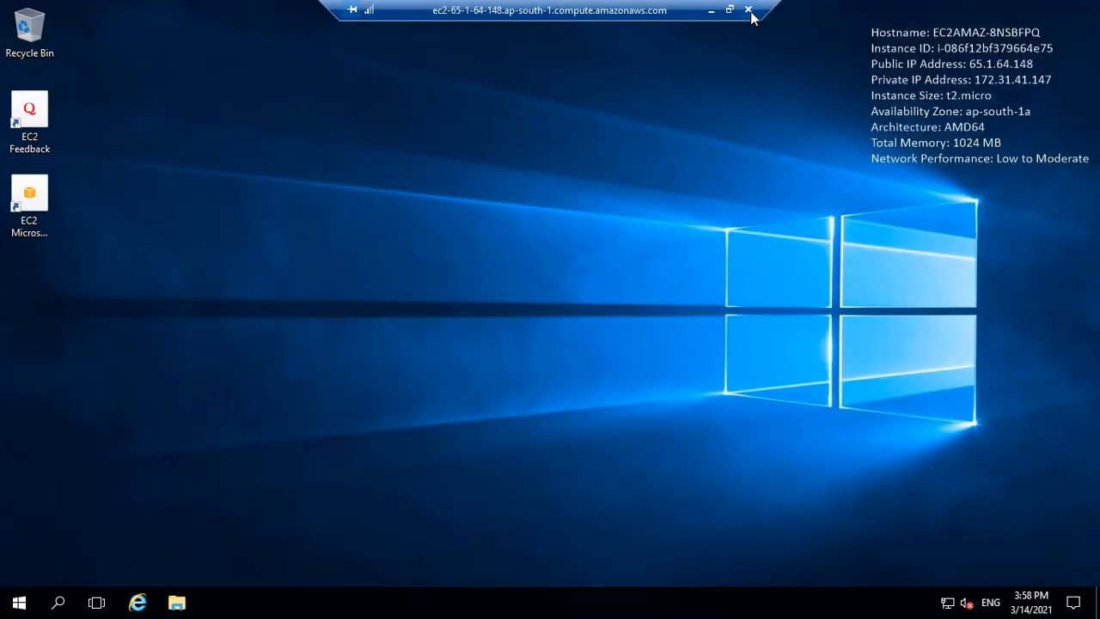
pyautogui.click(748, 10)
pyautogui.click(597, 335)
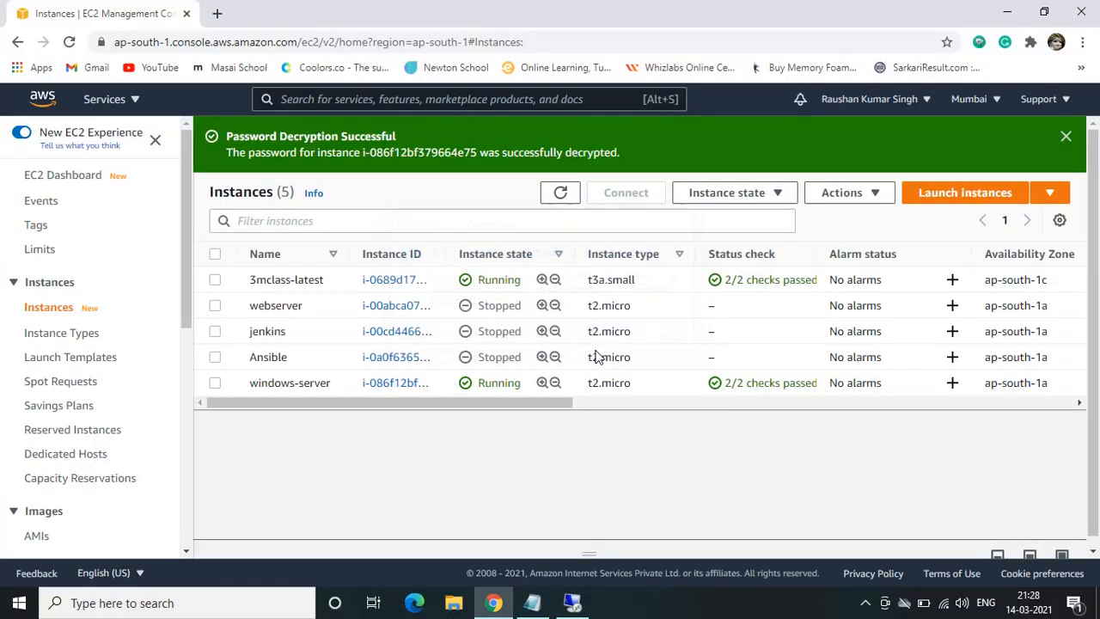
pyautogui.click(864, 604)
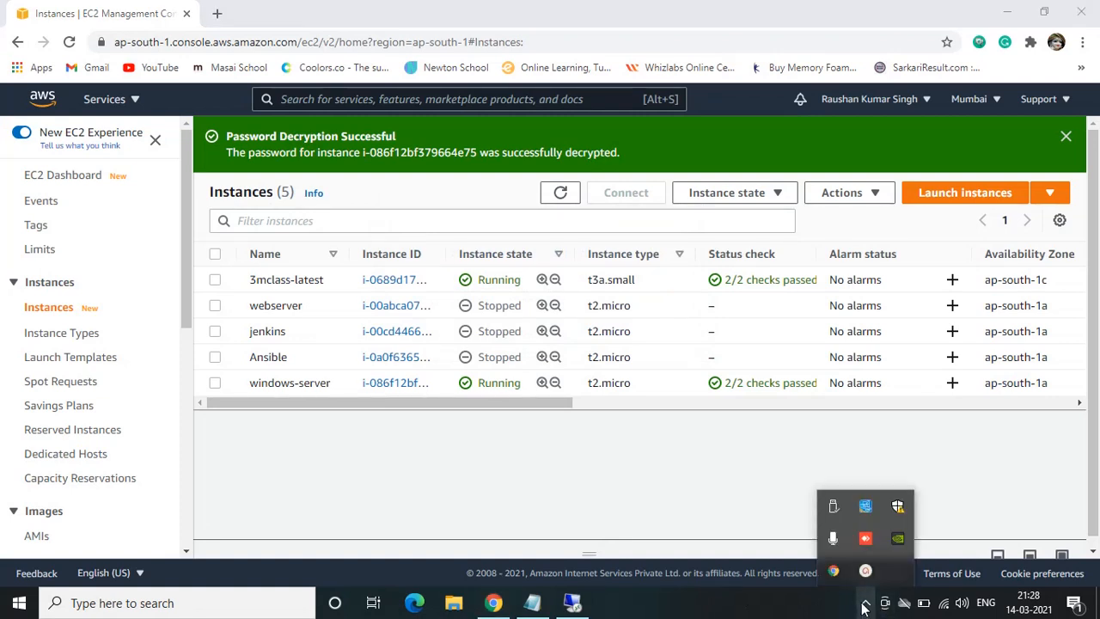
# Terminate the windows-server instance in the EC2 instances list and confirm the termination
pyautogui.click(215, 382)
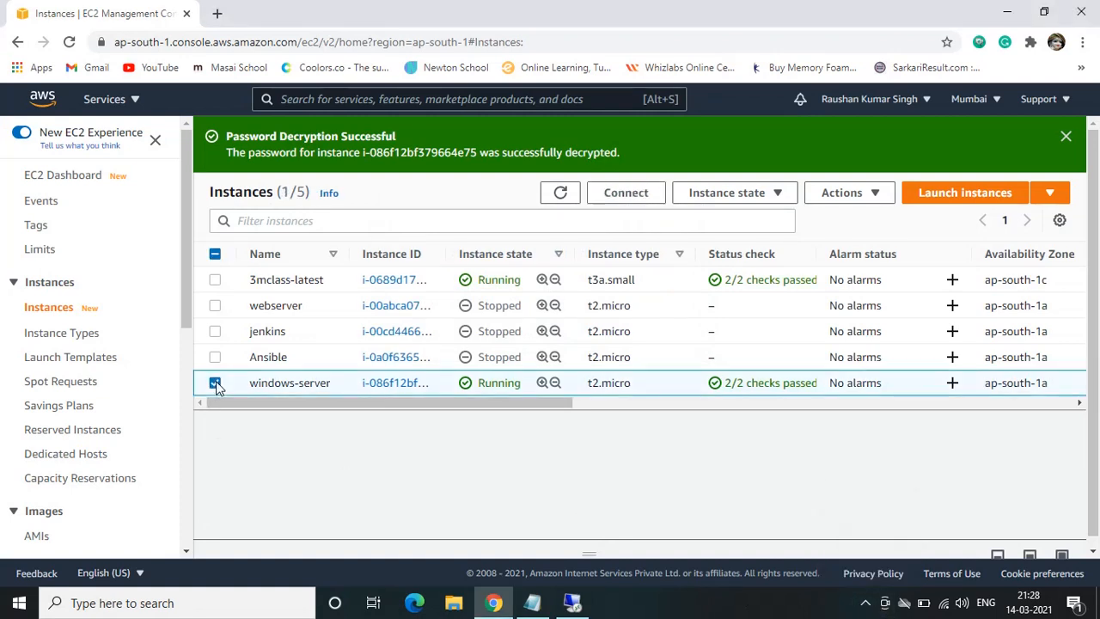
pyautogui.click(748, 196)
pyautogui.click(725, 329)
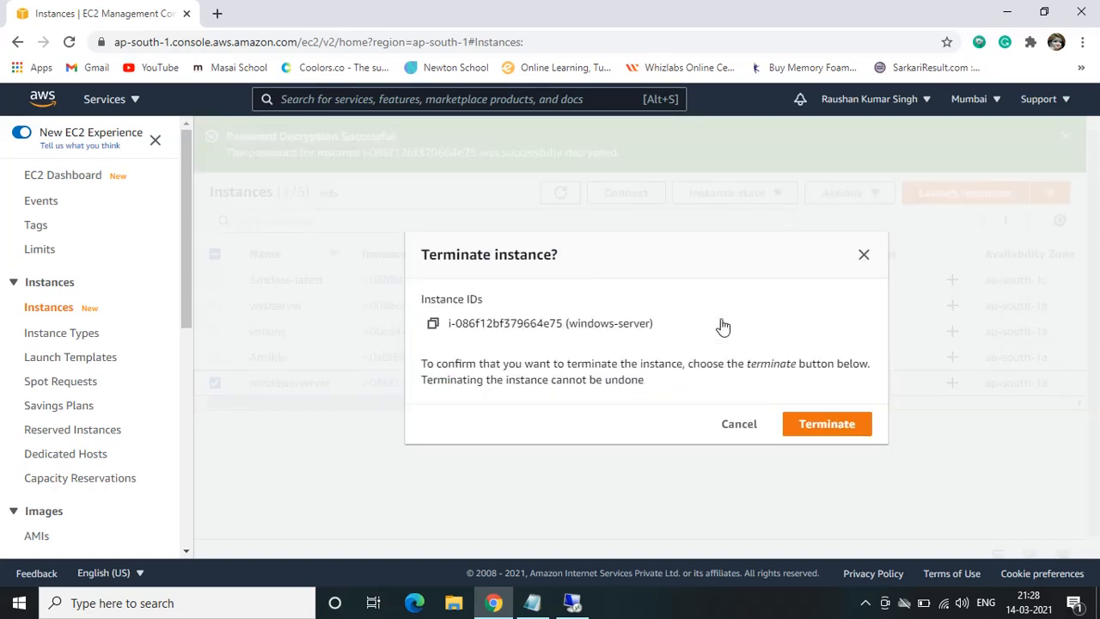
pyautogui.click(846, 425)
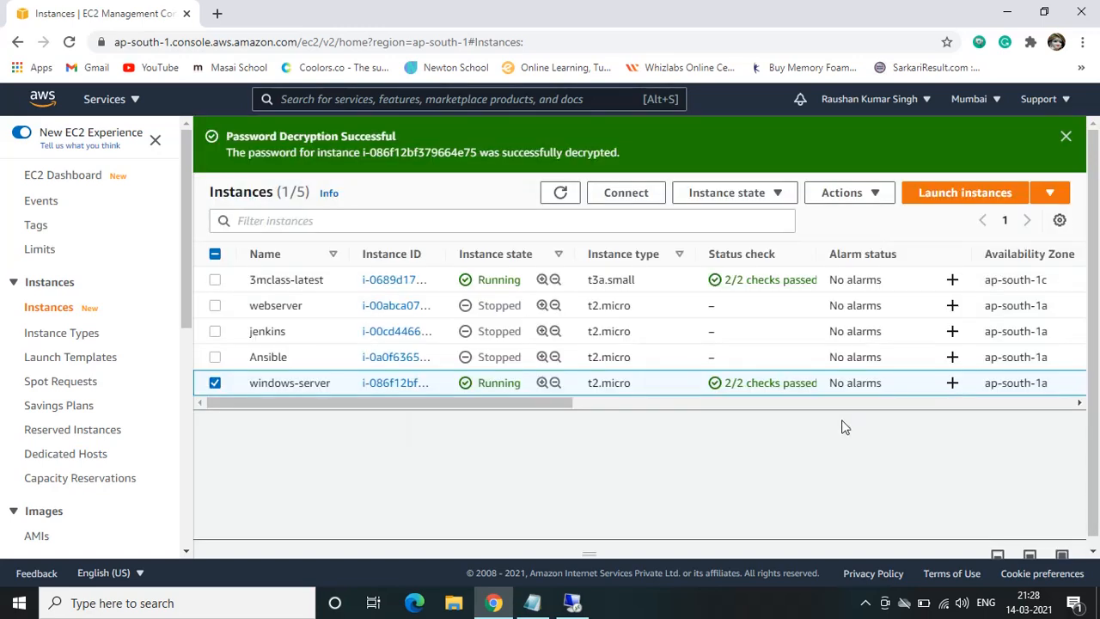
pyautogui.click(865, 602)
pyautogui.click(864, 541)
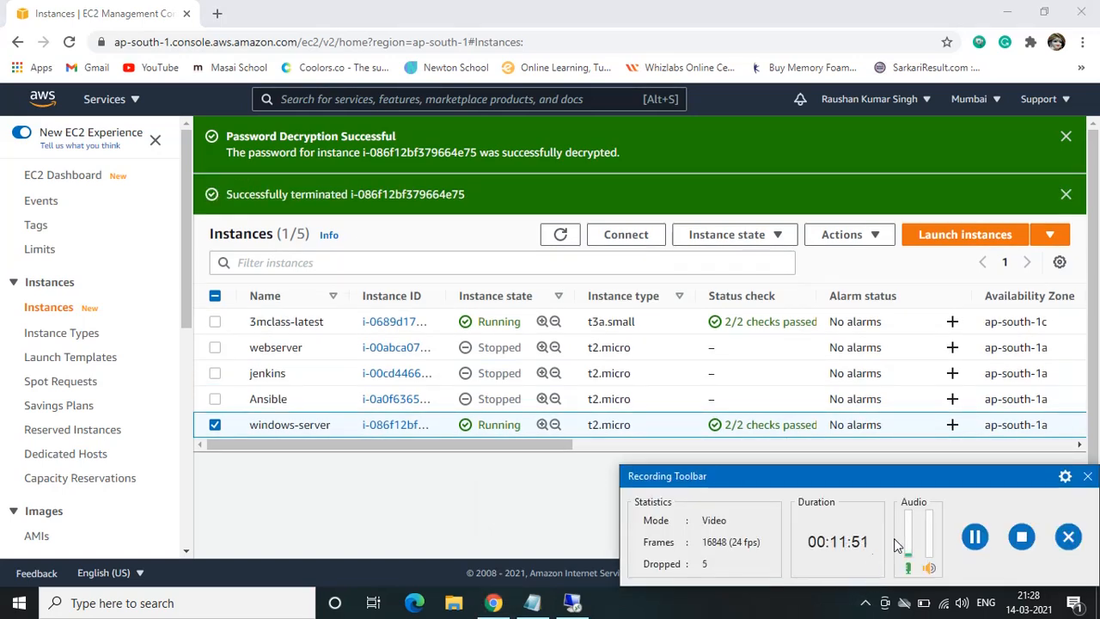